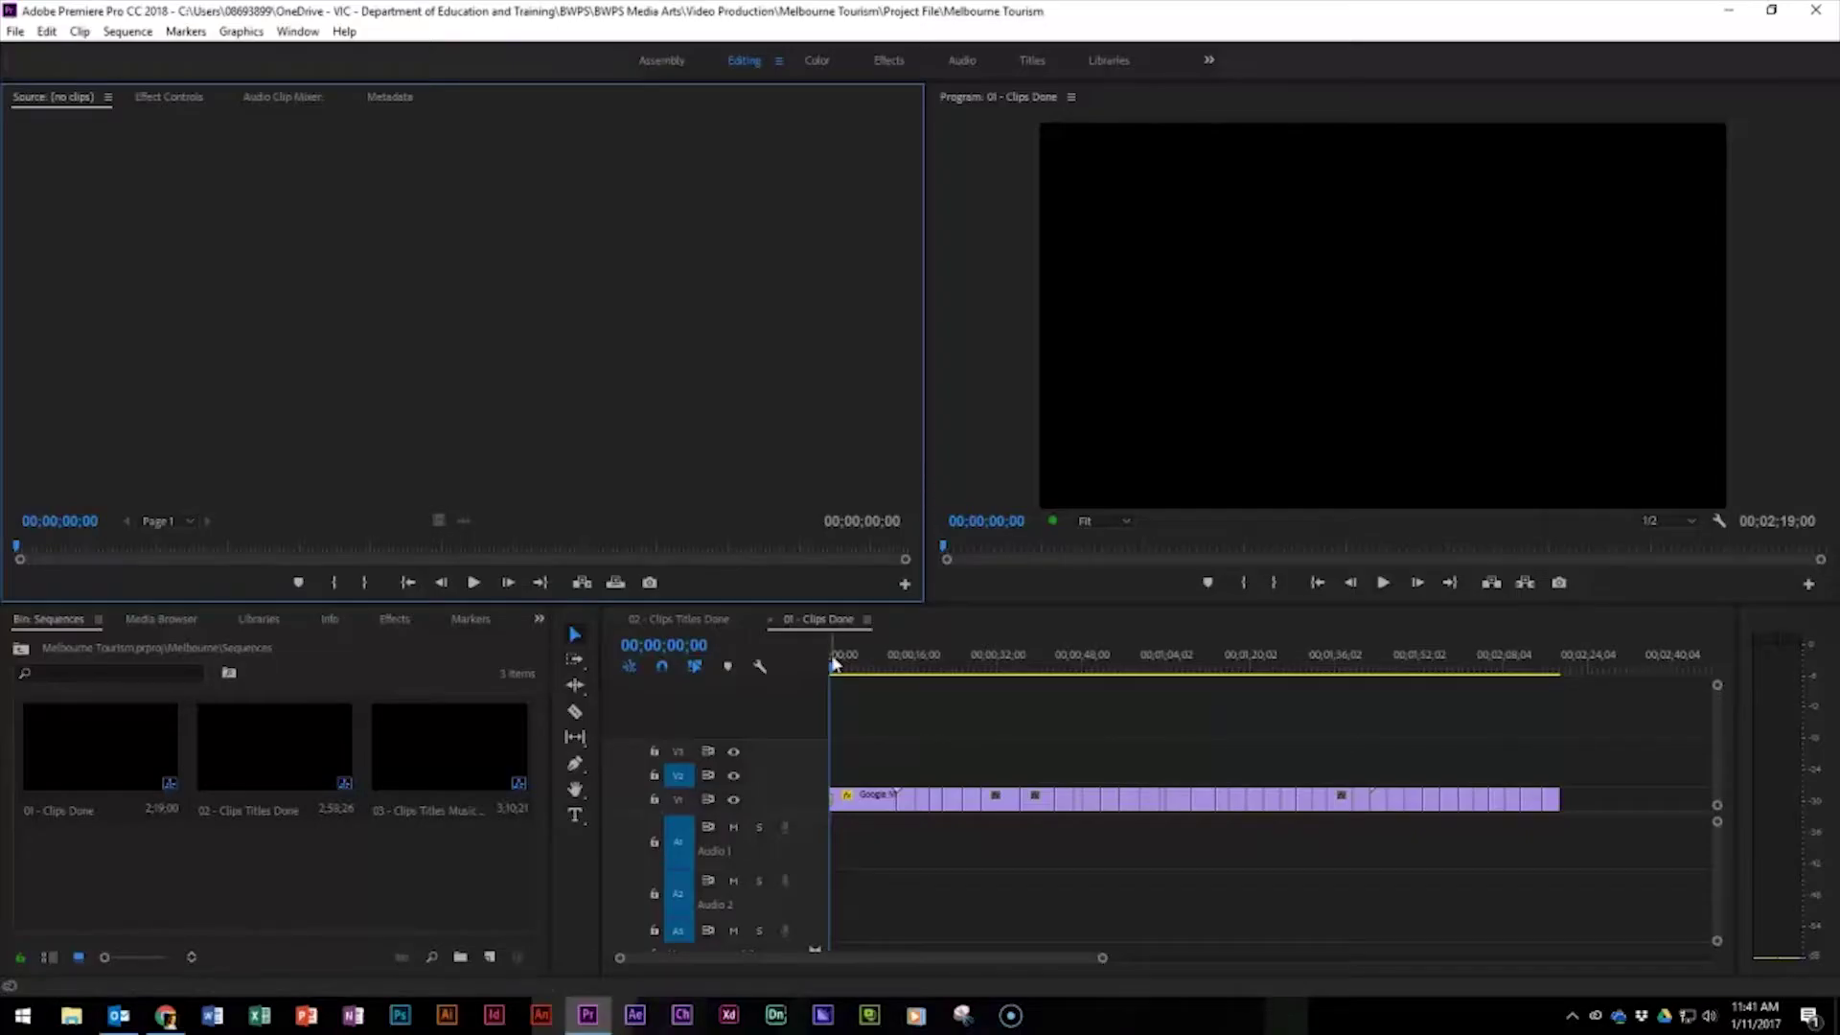
# Step: Preview the opening aerial footage, try trimming and moving a clip, then undo those trial edits
pyautogui.moveTo(834, 663); pyautogui.dragTo(831, 714)
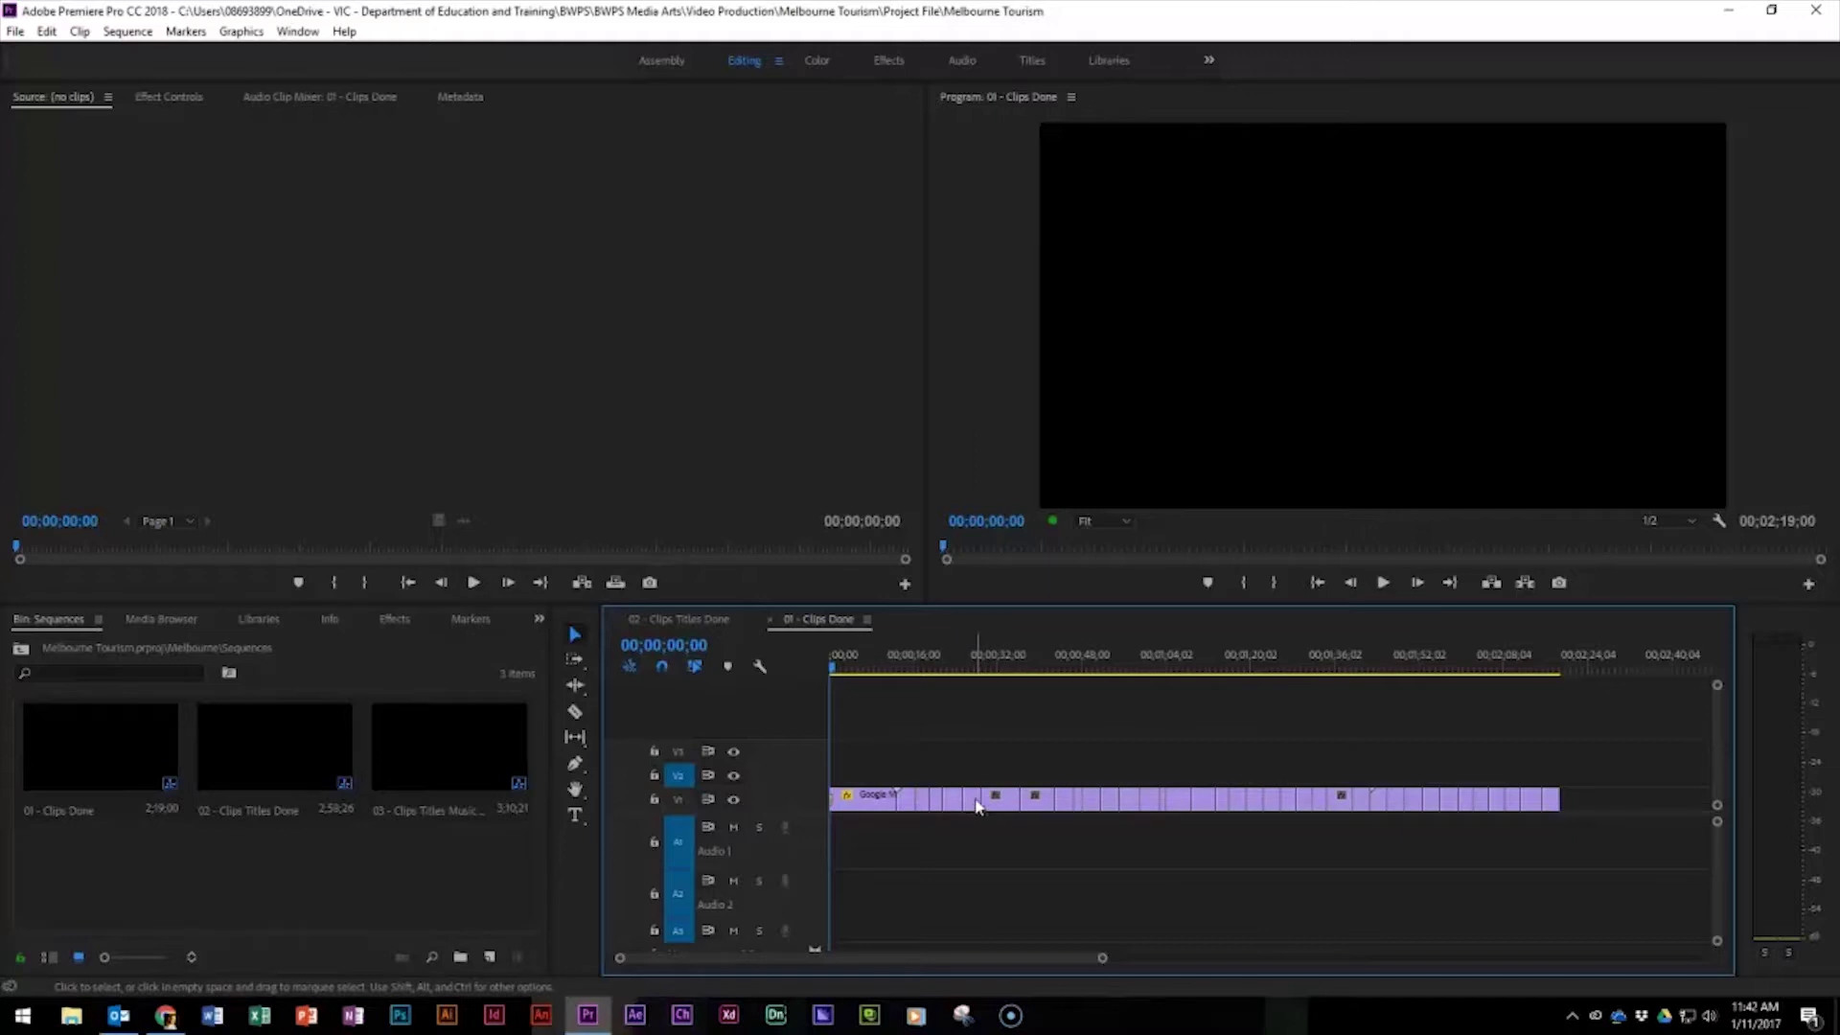
pyautogui.moveTo(972, 782); pyautogui.dragTo(1043, 801)
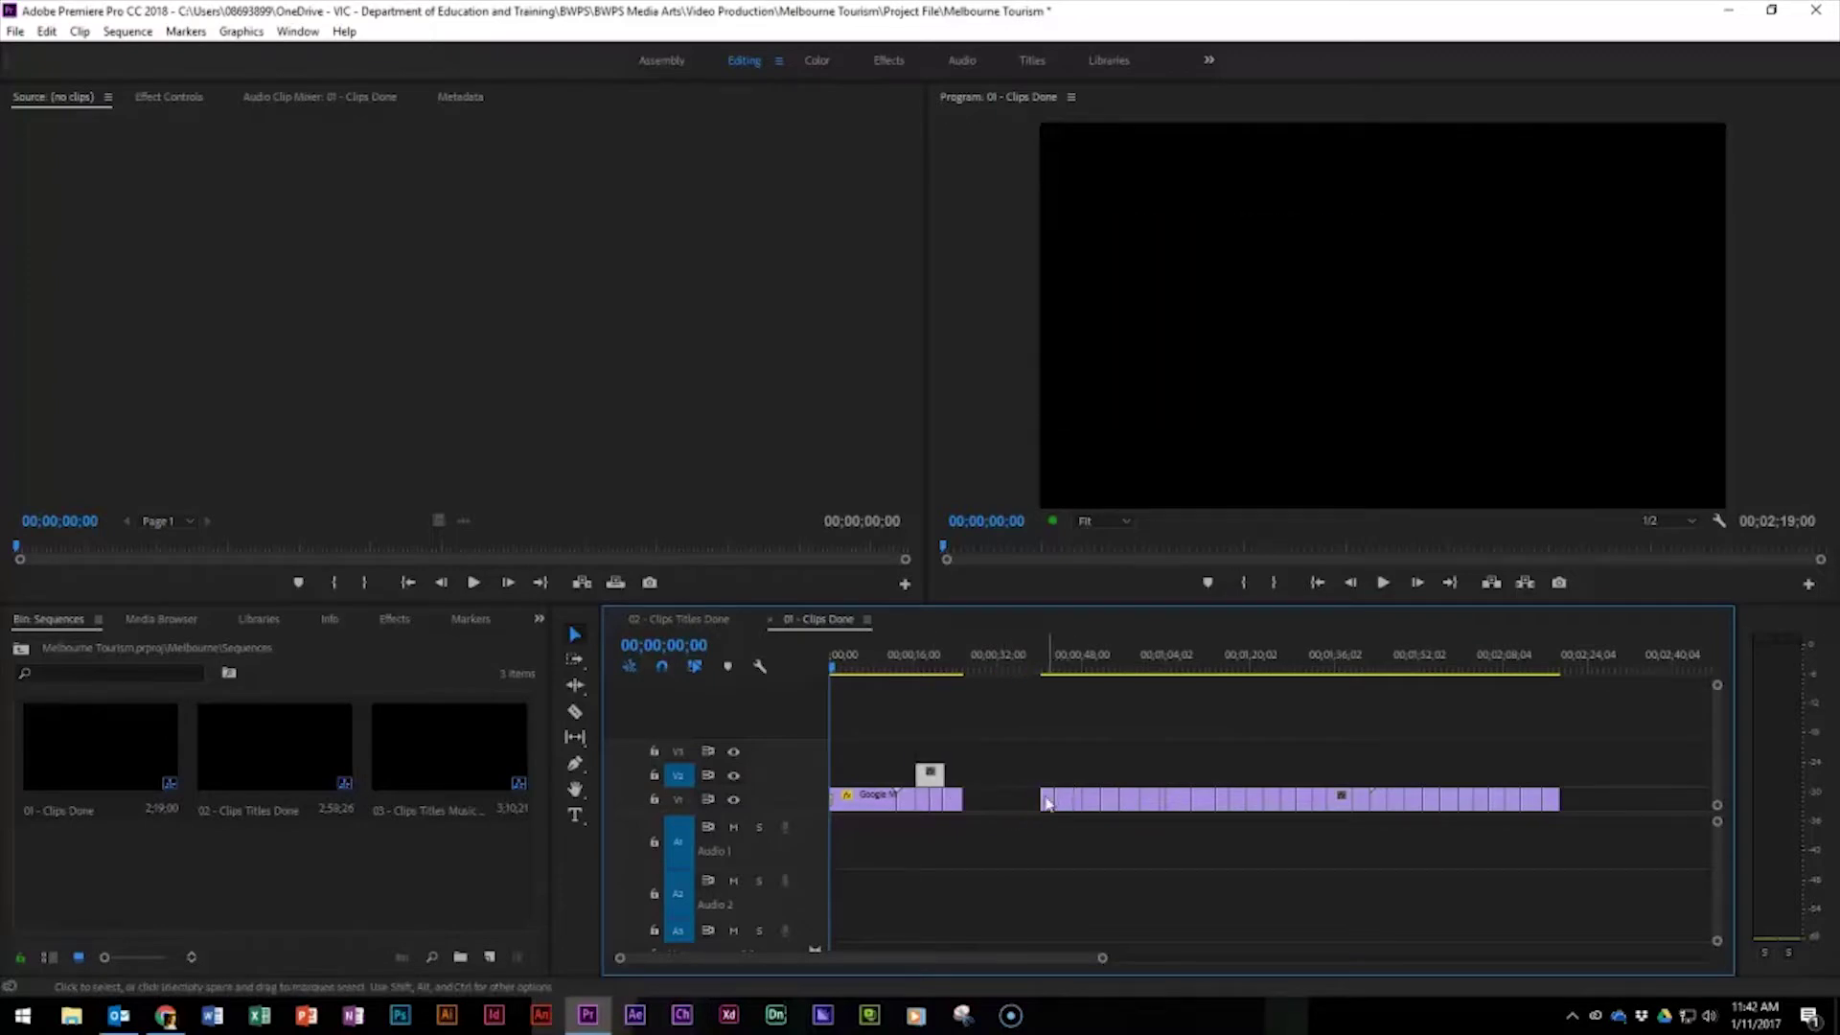
pyautogui.click(1061, 805)
pyautogui.moveTo(1061, 805); pyautogui.dragTo(949, 806)
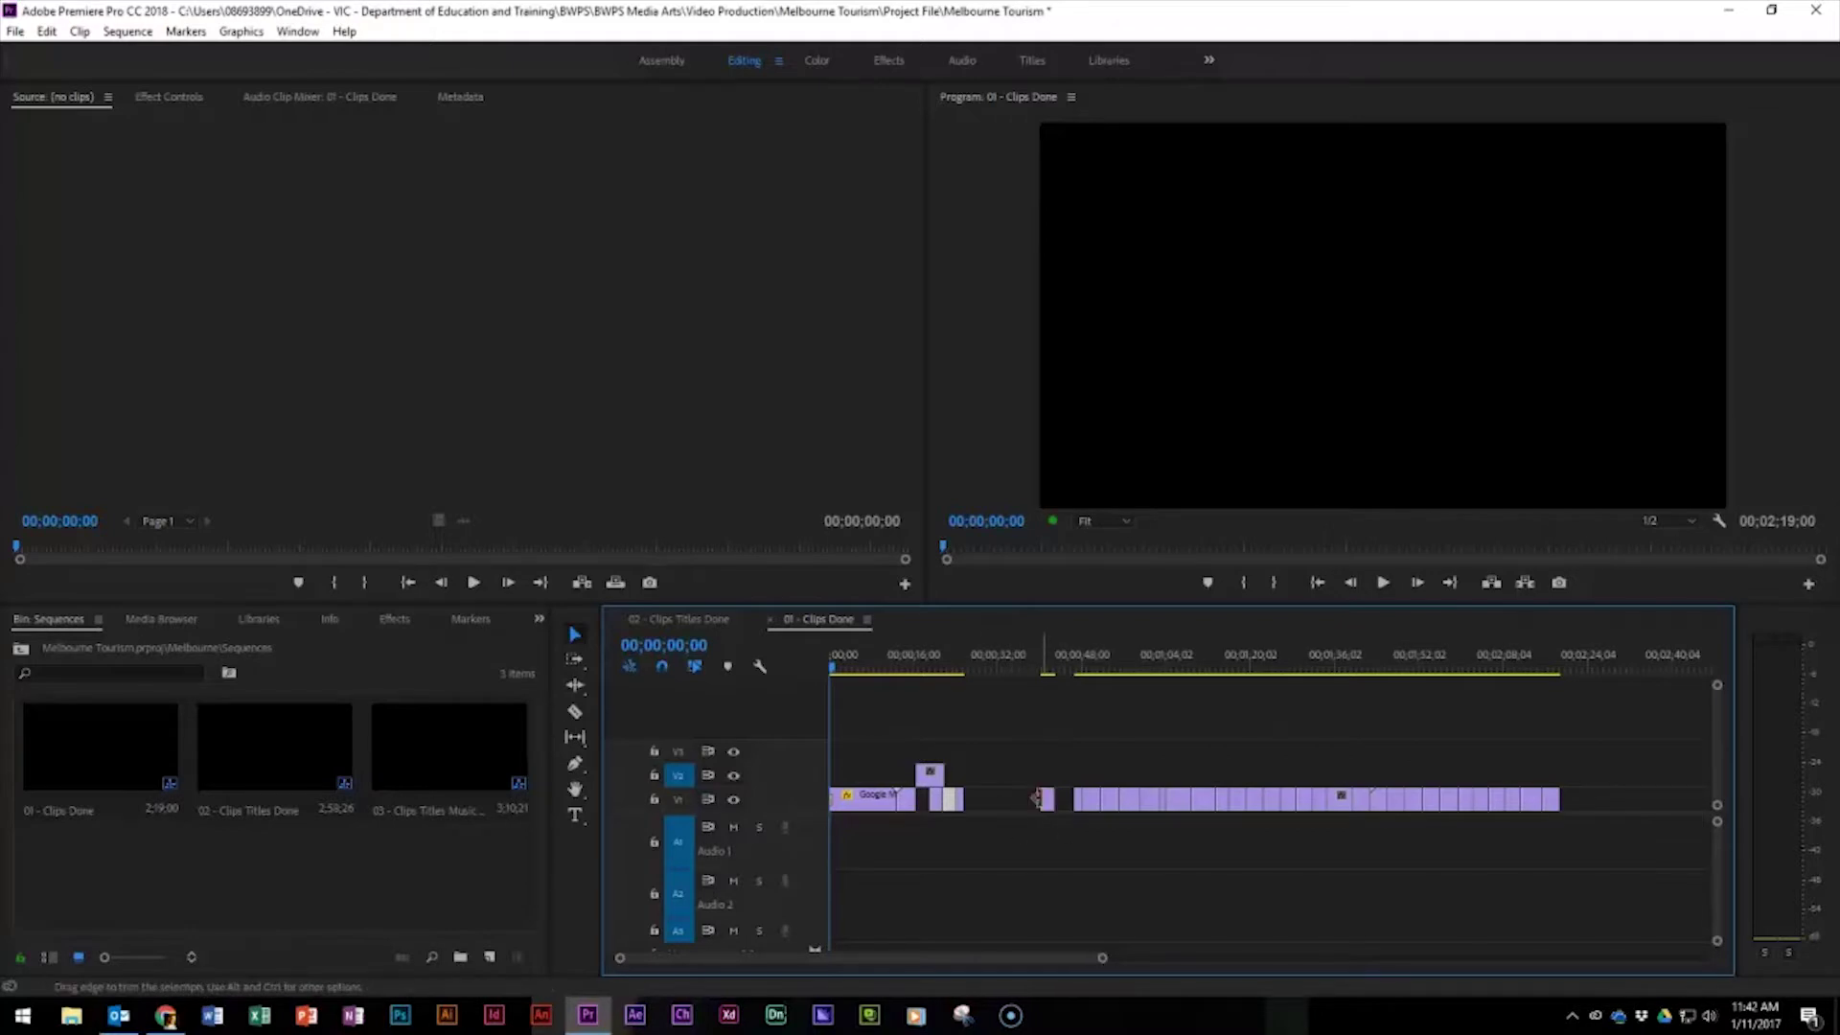
pyautogui.hotkey('ctrl', 'z')
pyautogui.hotkey('ctrl', 'z')
pyautogui.hotkey('ctrl', 'z')
pyautogui.hotkey('ctrl', 'z')
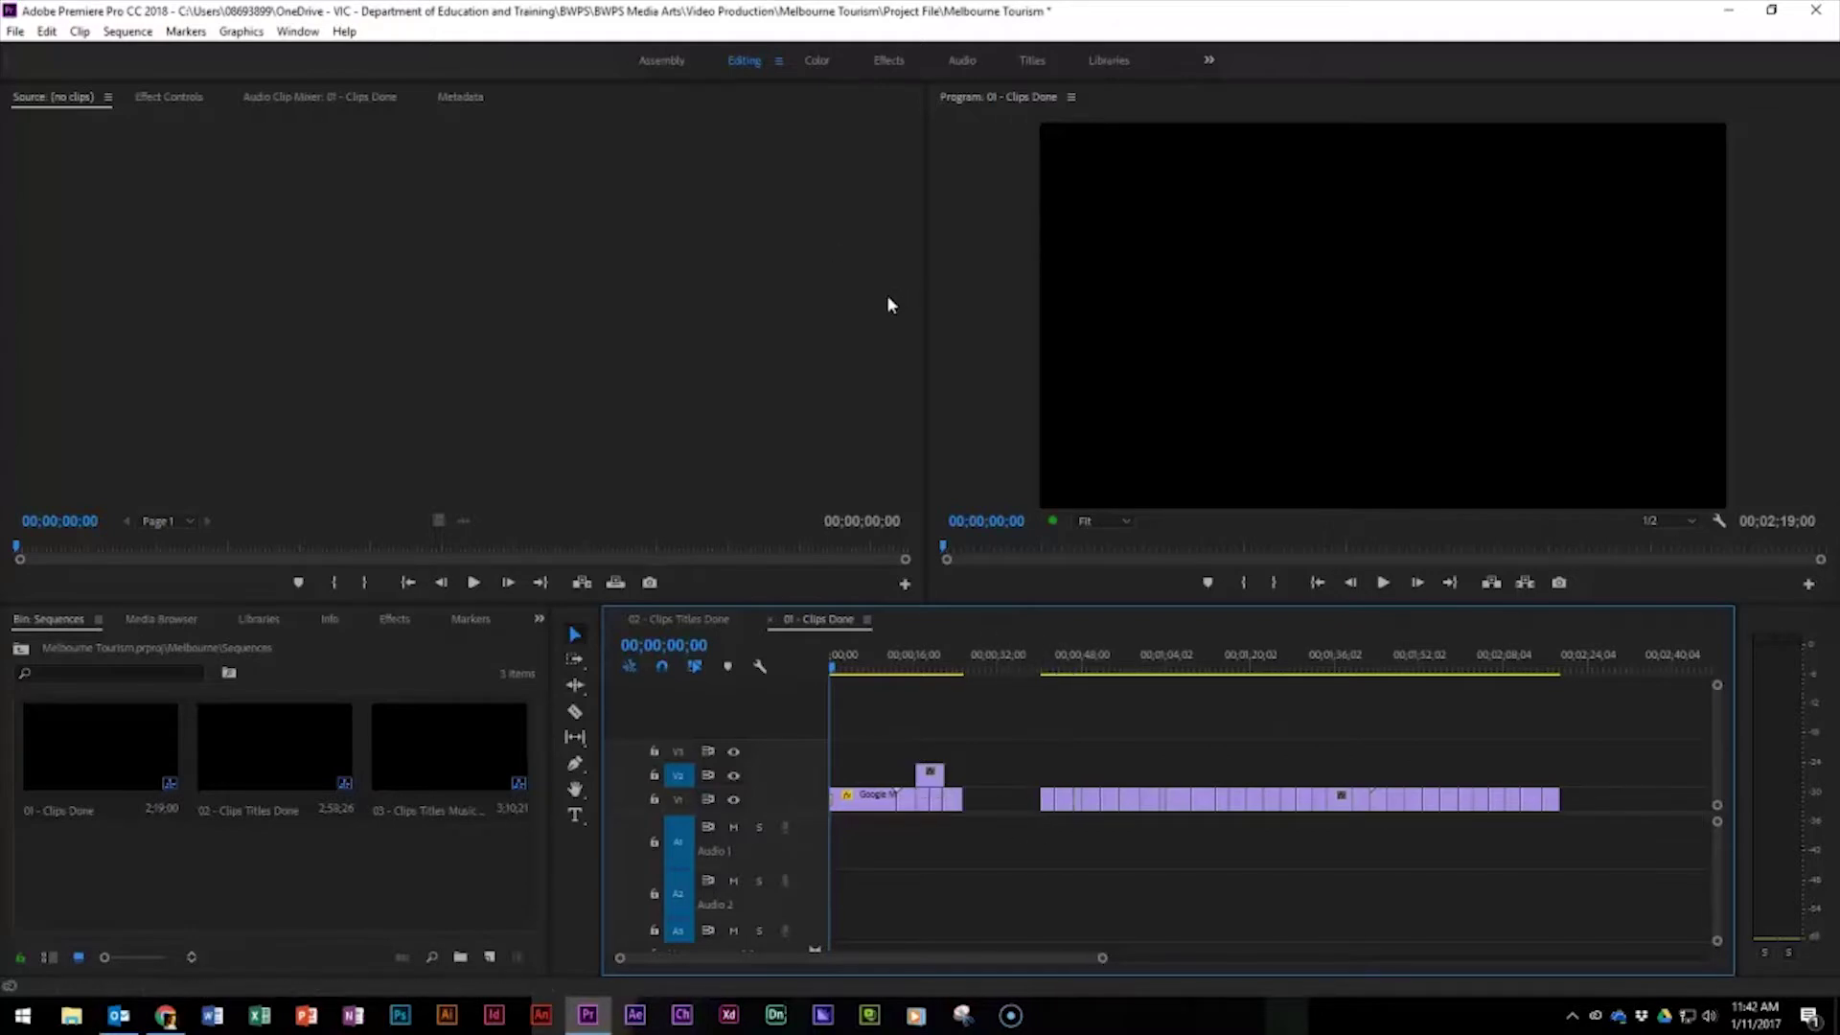
pyautogui.hotkey('ctrl', 'z')
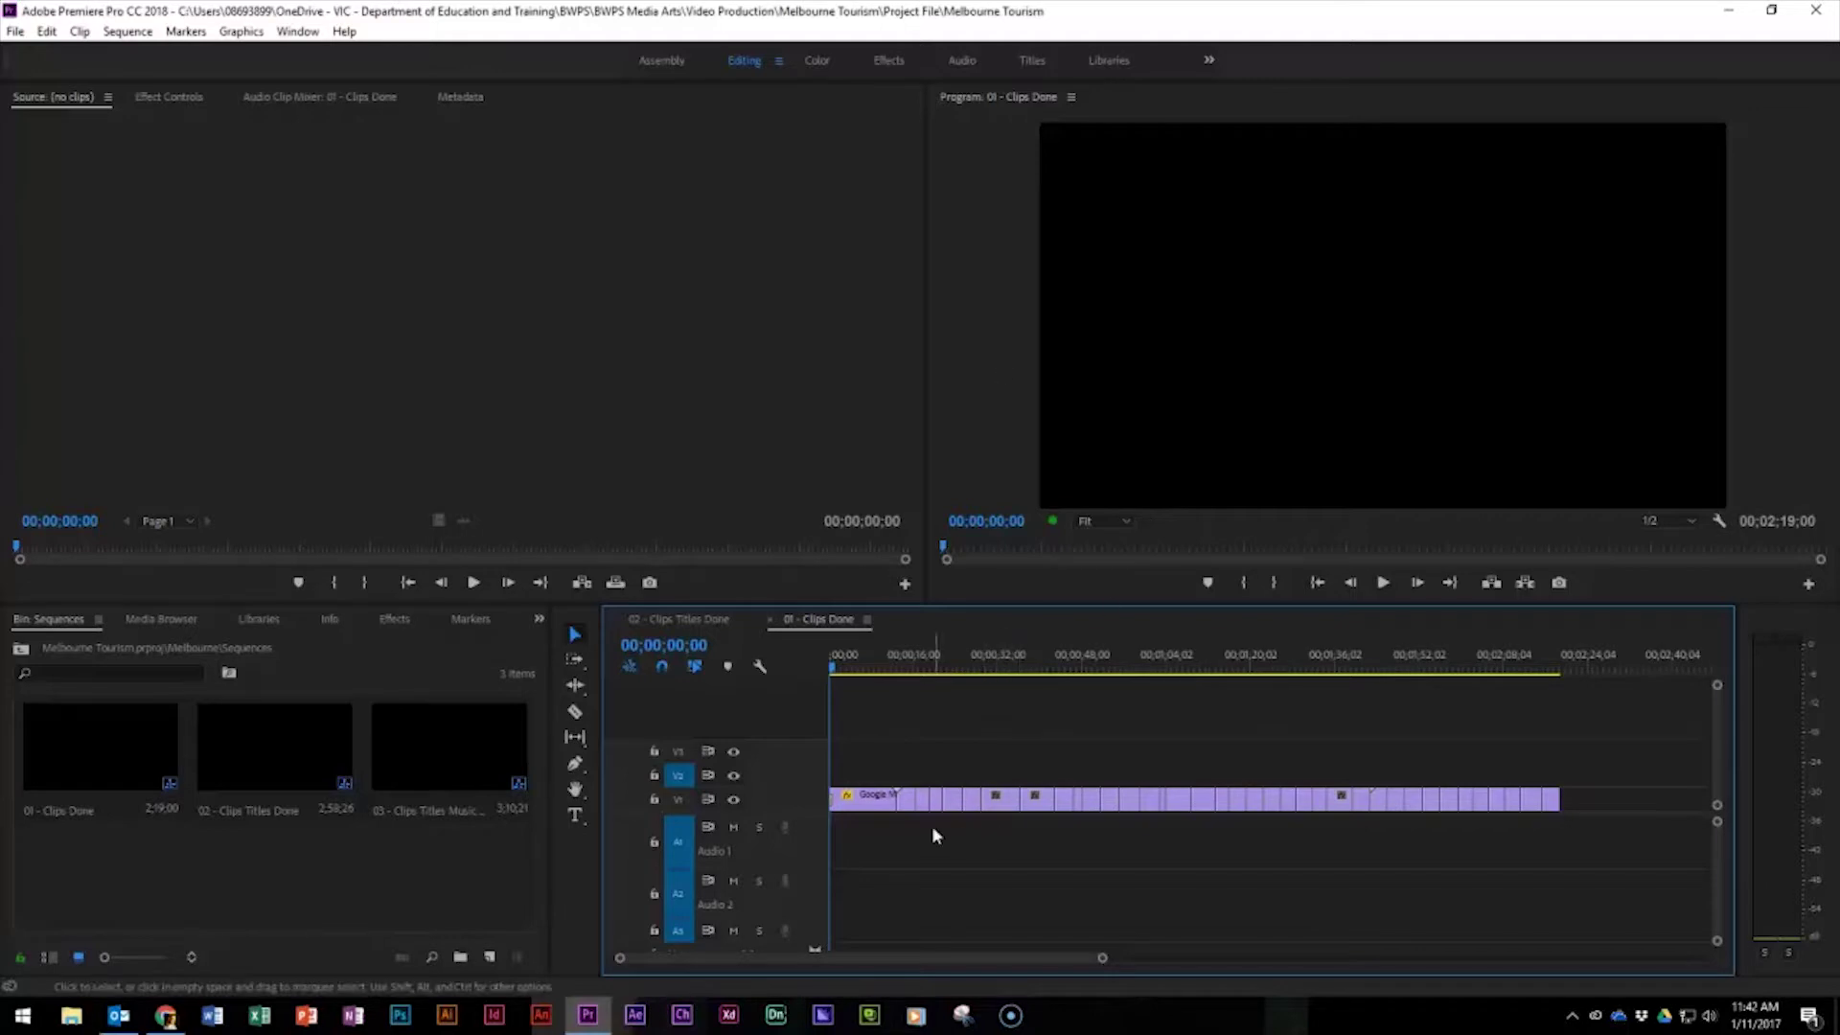
# Step: Select the city clips following the opening clip on V1 and nest them as 'city'
pyautogui.moveTo(836, 674); pyautogui.dragTo(1003, 710)
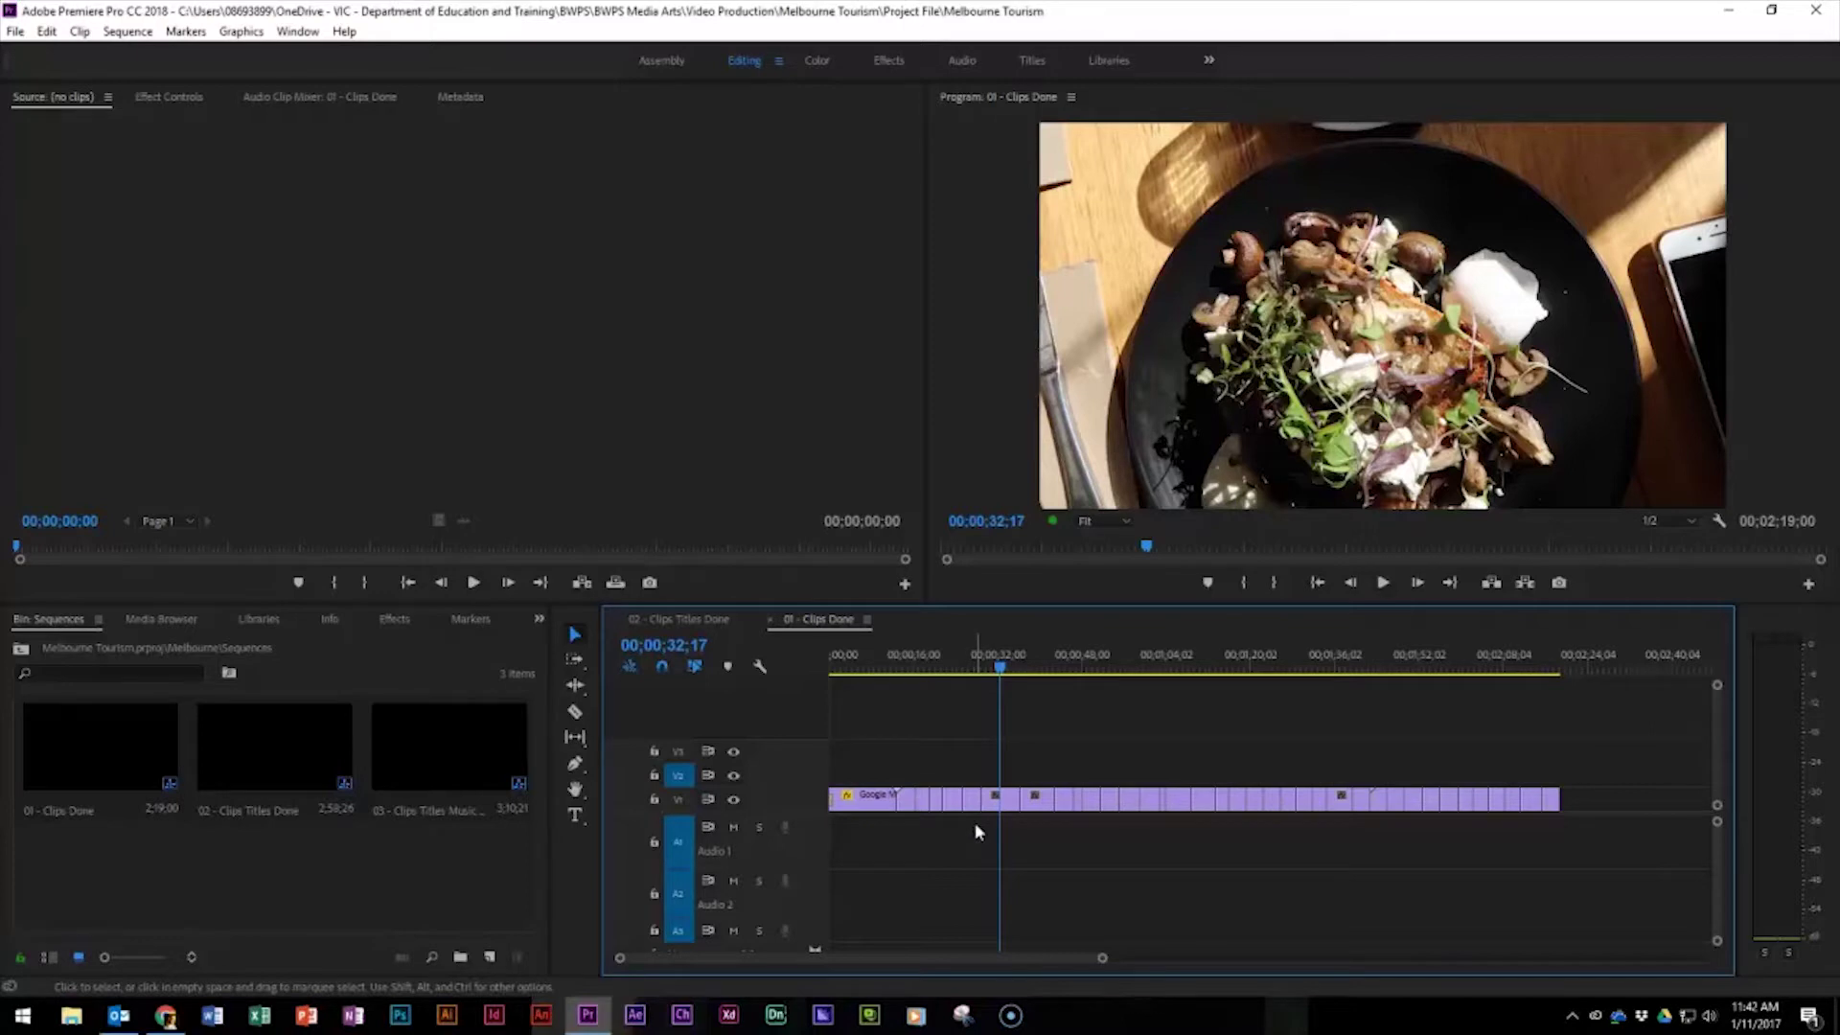
pyautogui.moveTo(975, 822); pyautogui.dragTo(911, 773)
pyautogui.rightClick(970, 797)
pyautogui.click(1022, 578)
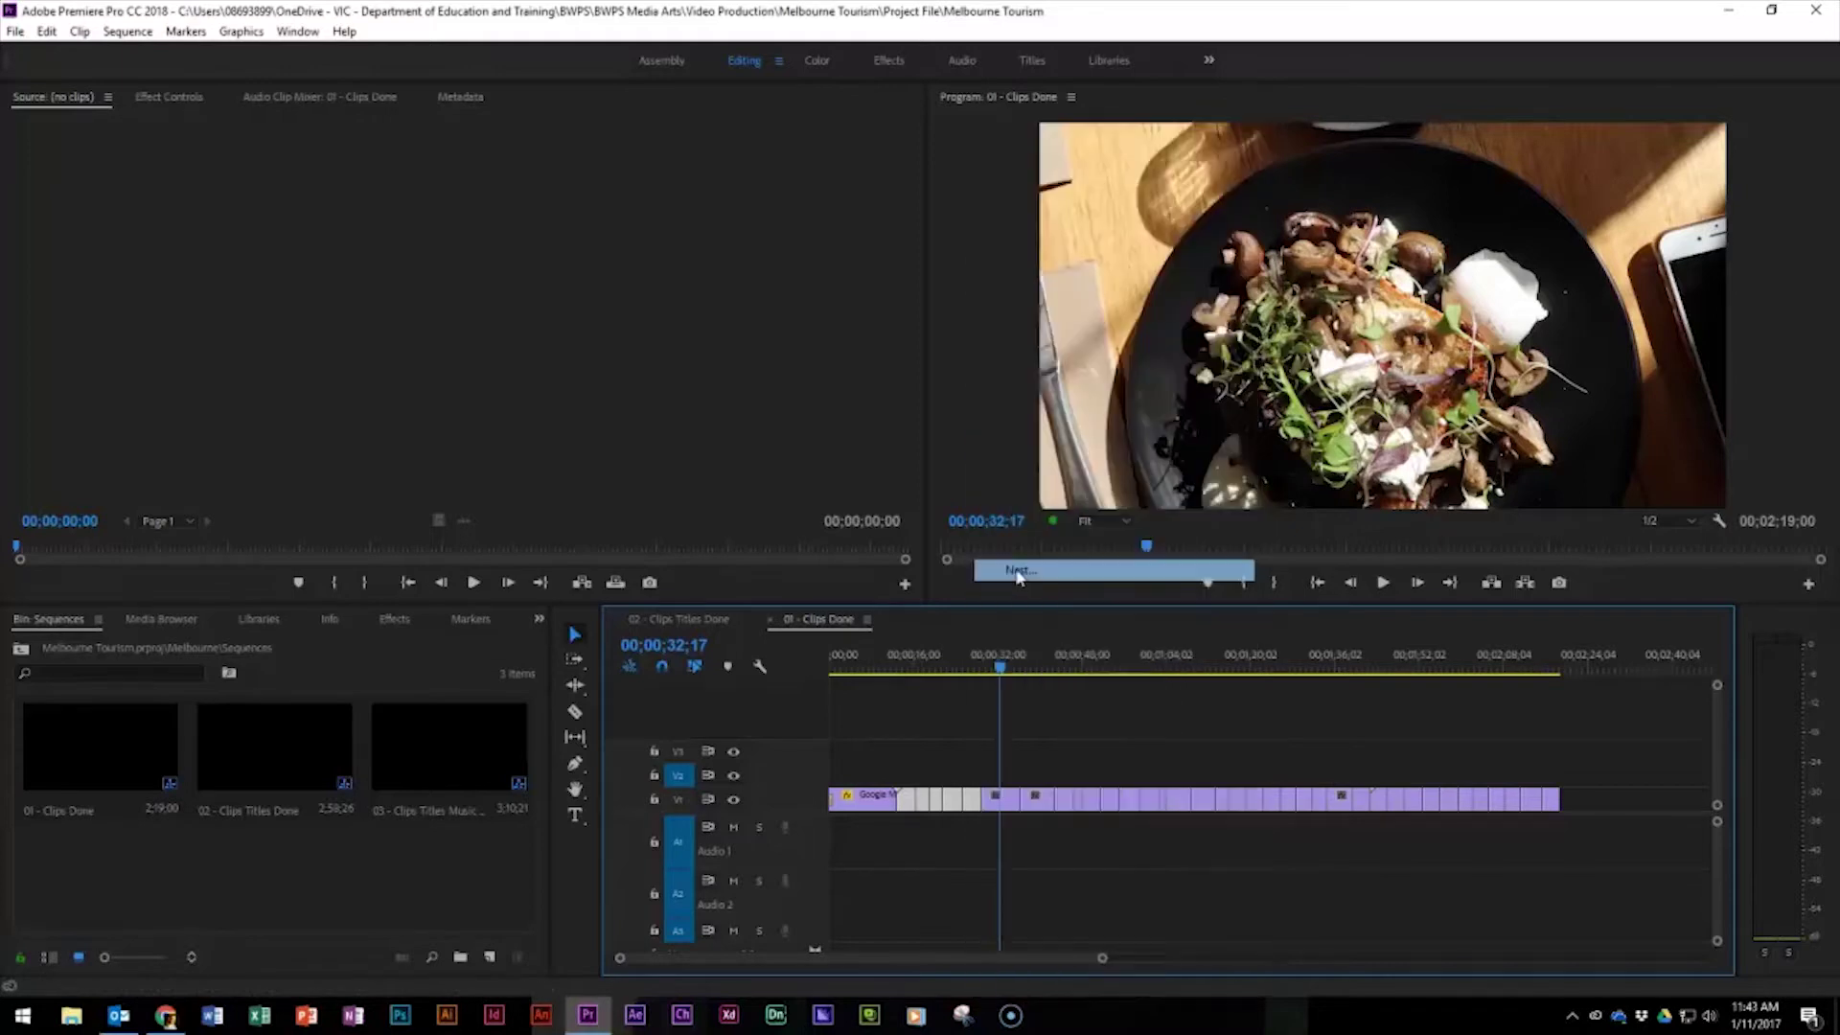
pyautogui.write('city')
pyautogui.press('Return')
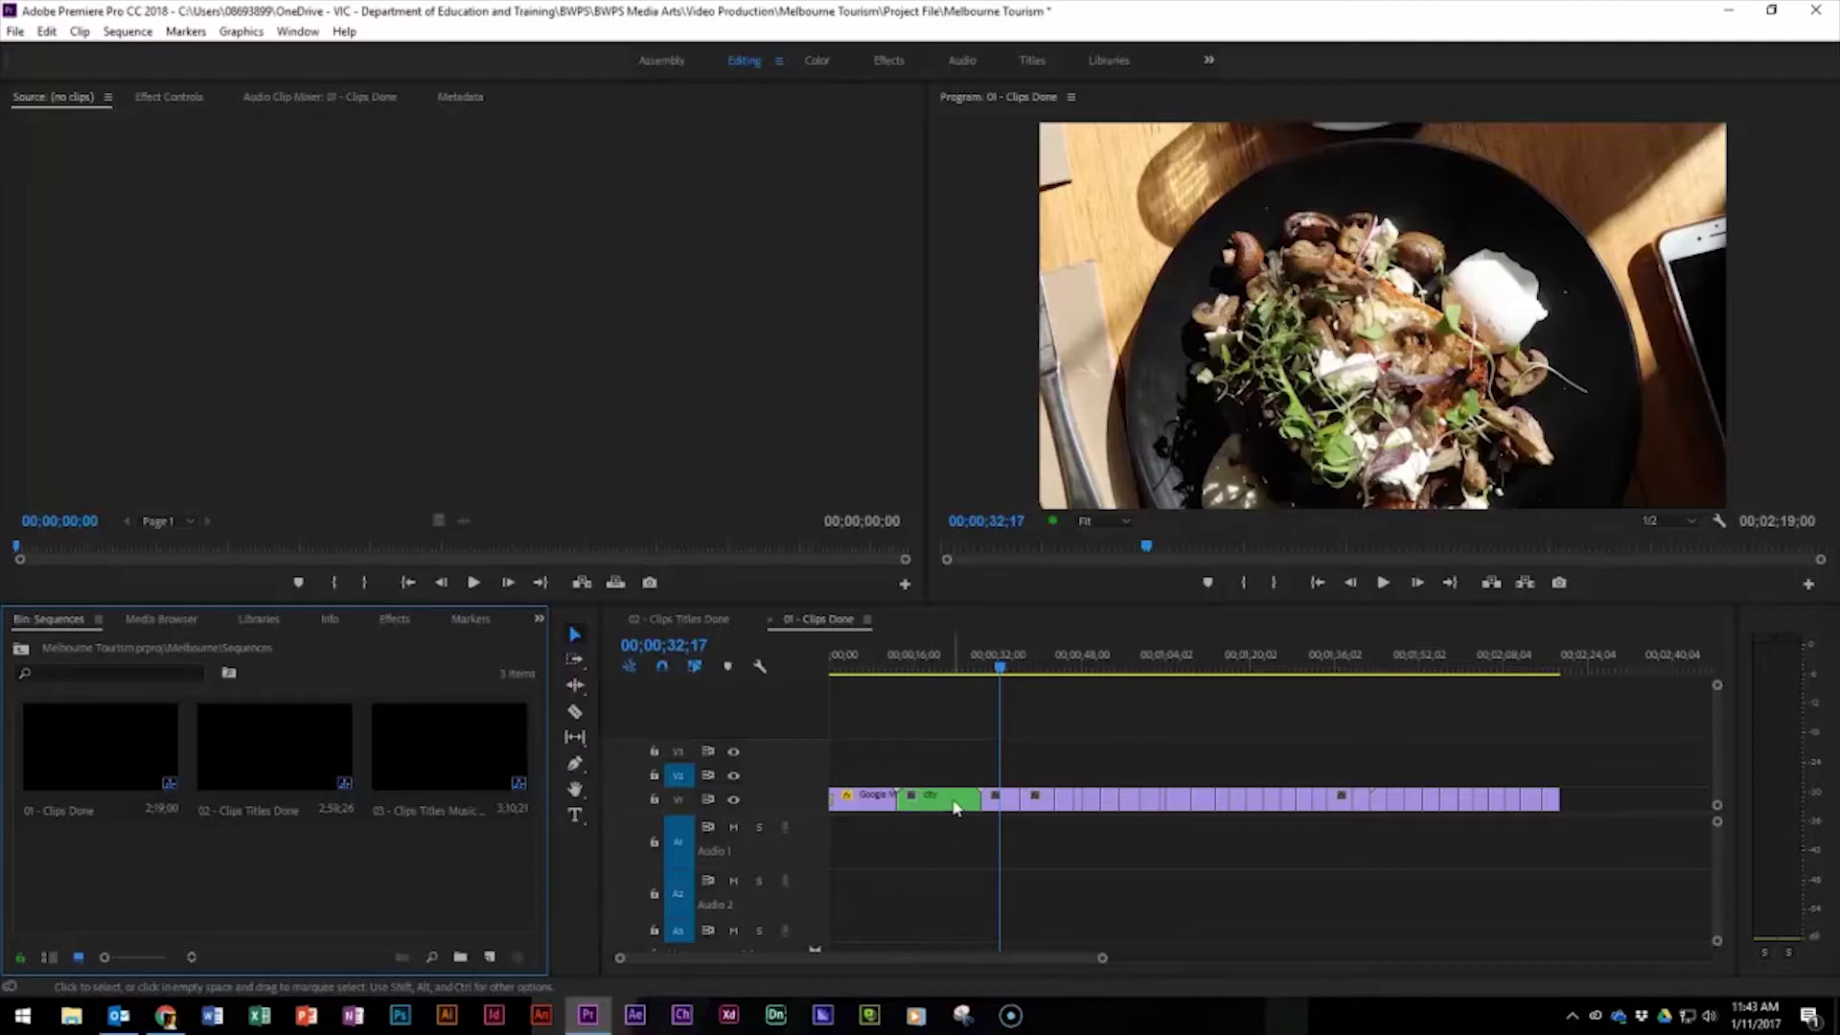
# Step: Inspect the footage inside the city nested sequence, then return to Clips Done
pyautogui.doubleClick(954, 804)
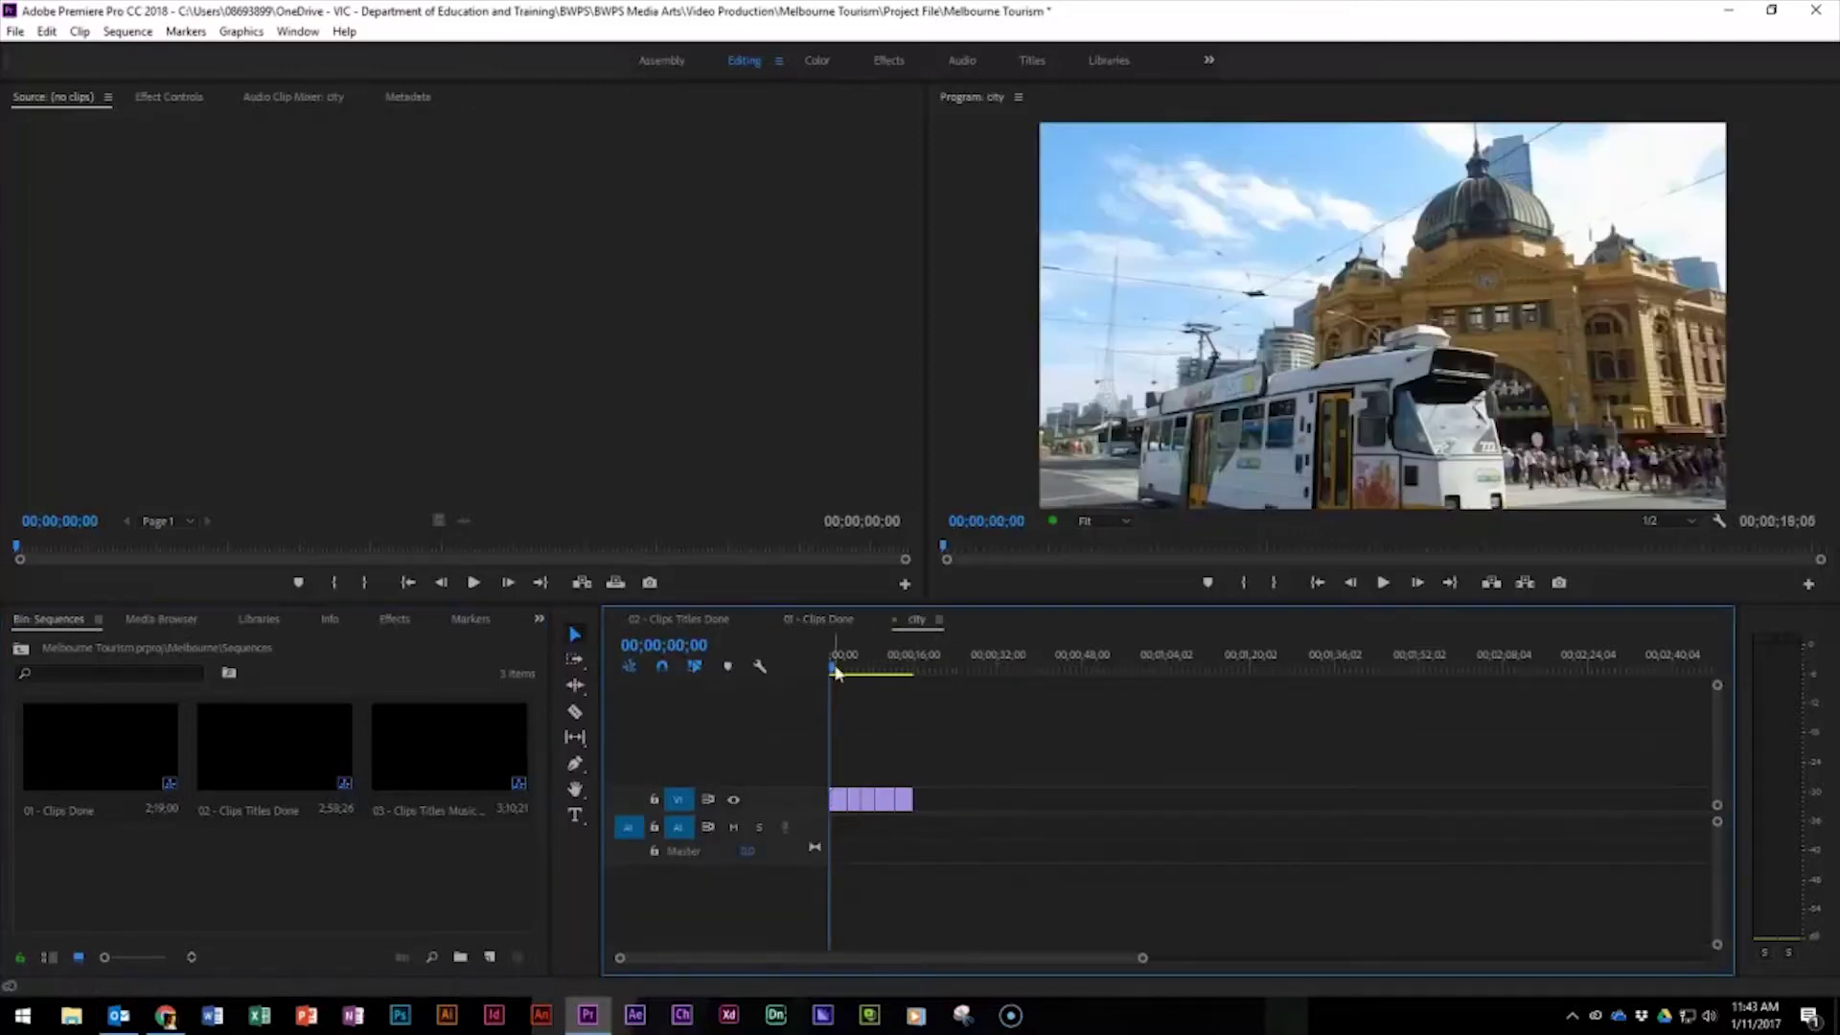
pyautogui.moveTo(832, 671)
pyautogui.mouseDown()
pyautogui.moveTo(901, 669)
pyautogui.moveTo(830, 669)
pyautogui.mouseUp()
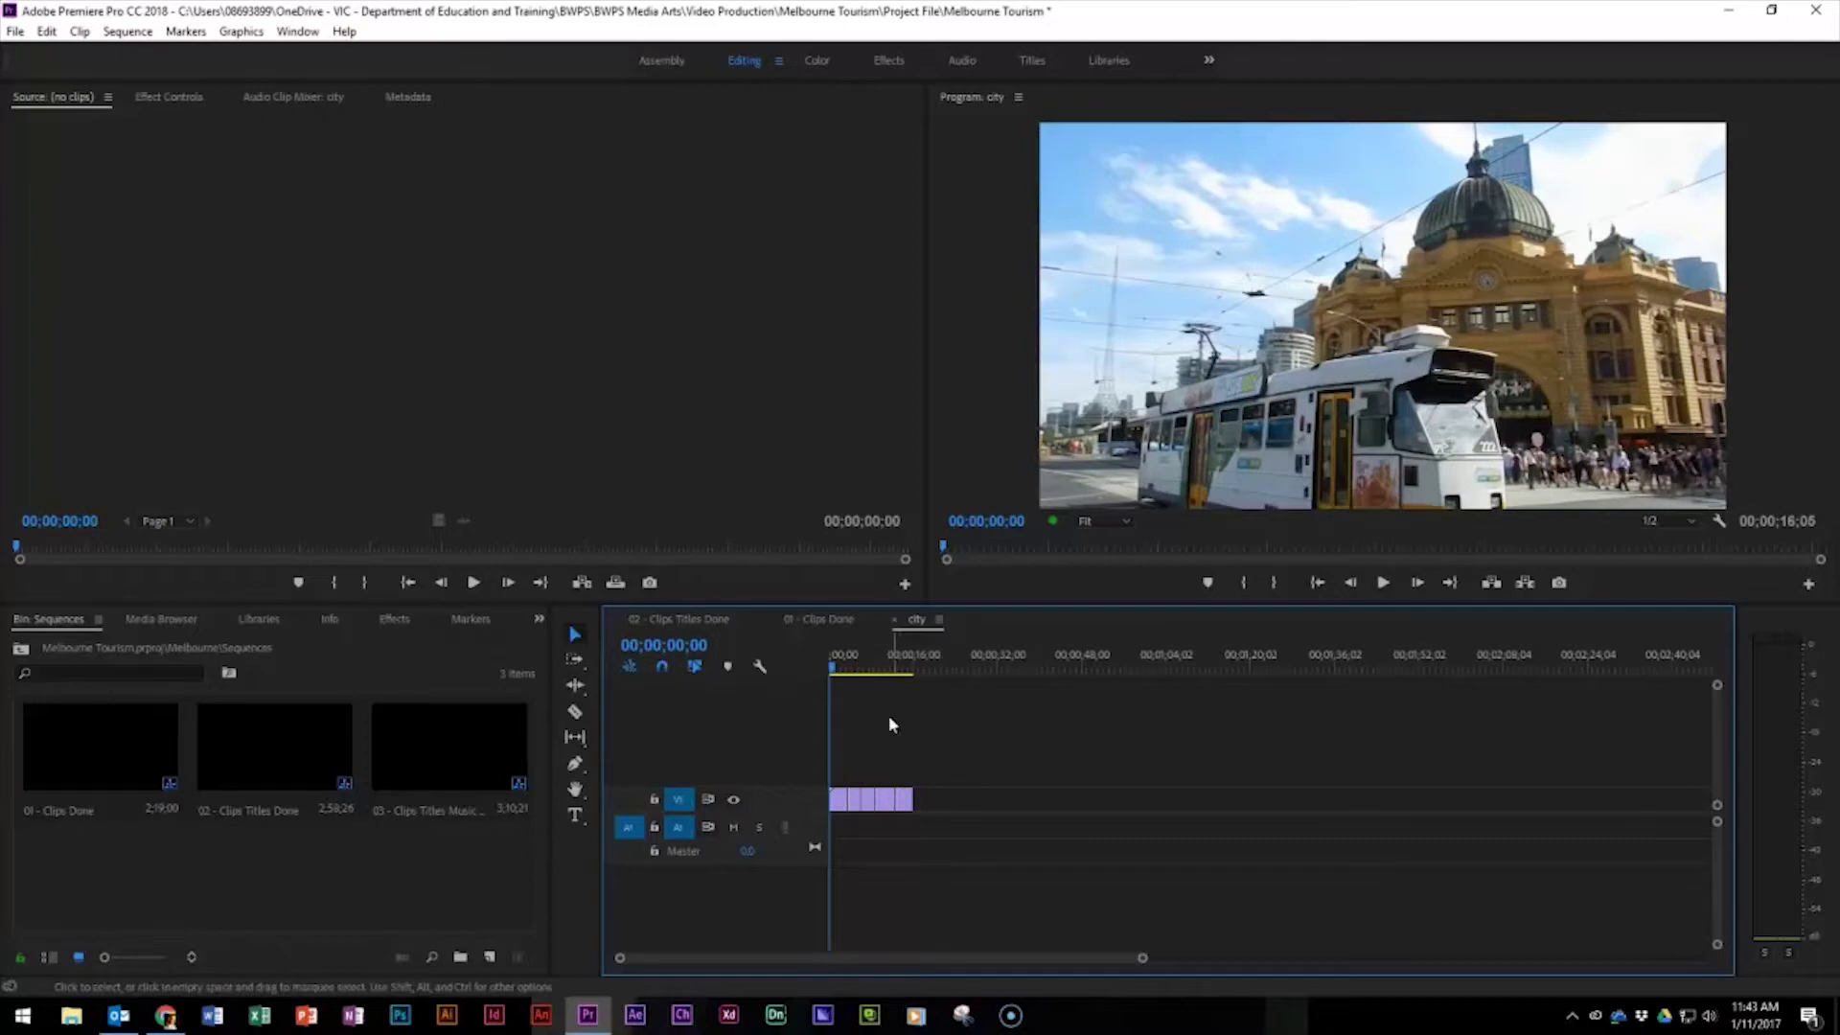
pyautogui.click(895, 620)
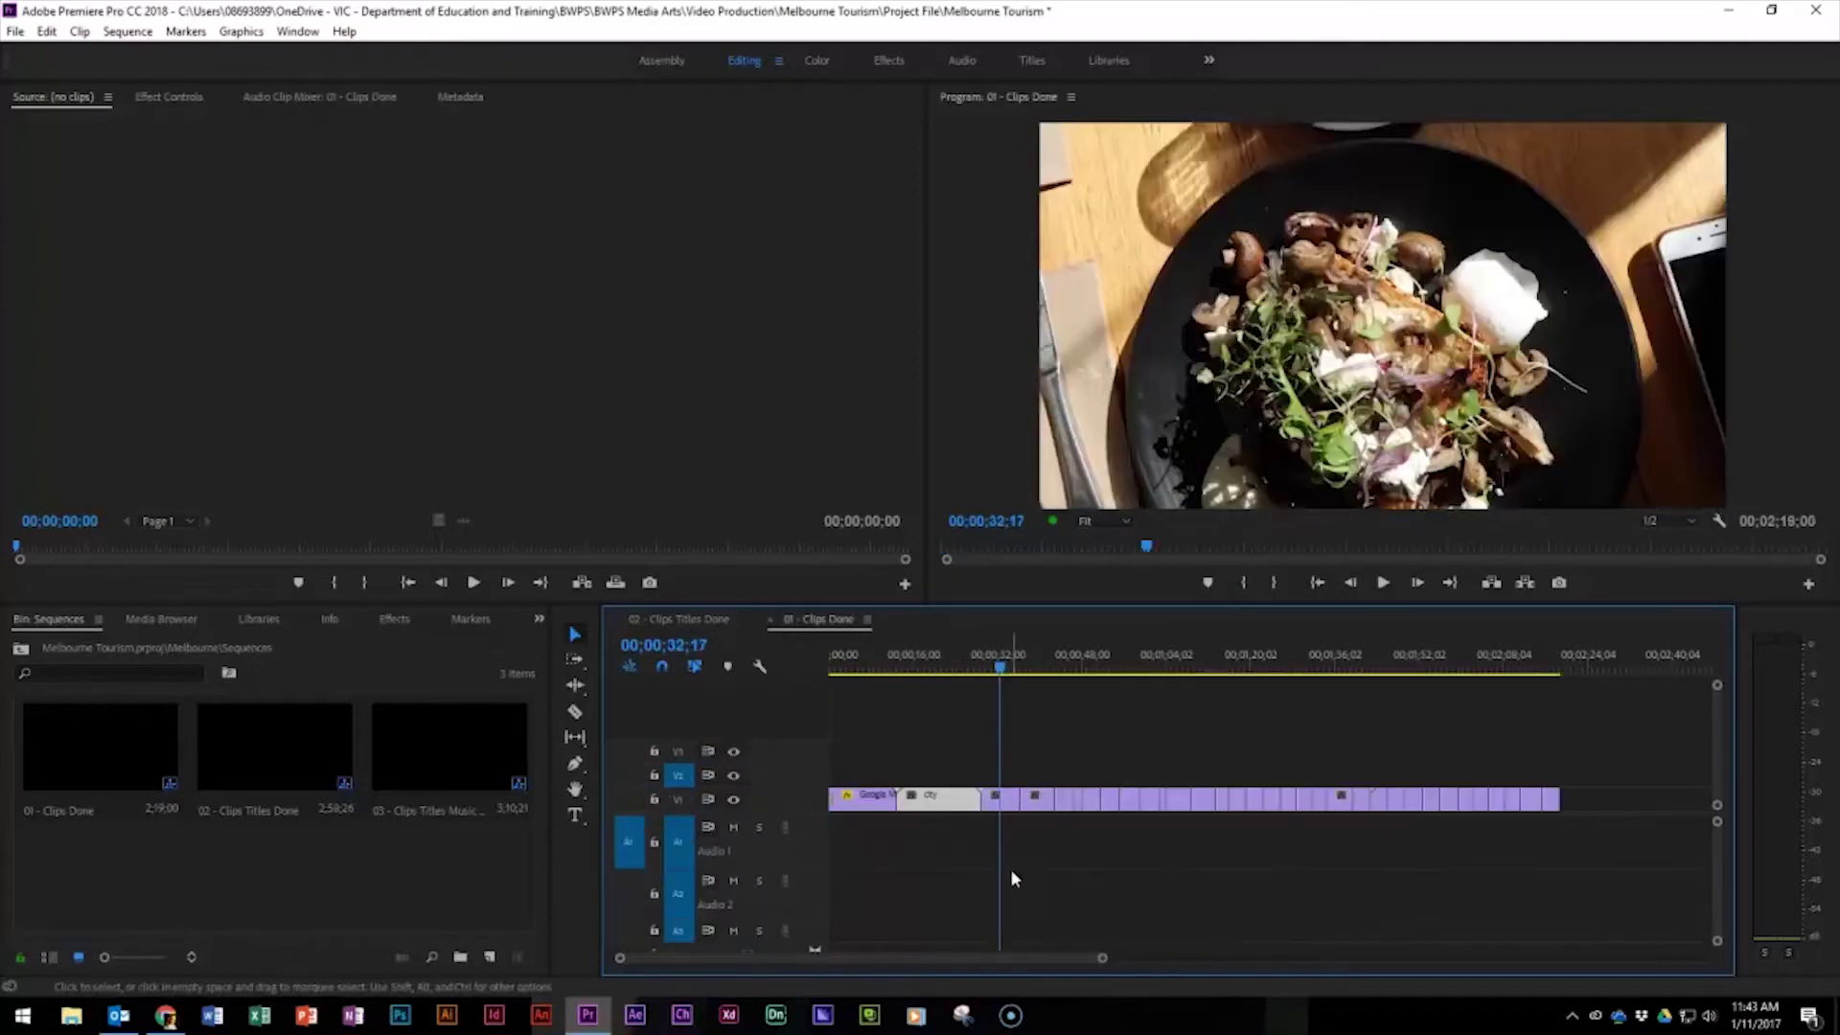
# Step: Deselect the city nested clip on V1
pyautogui.click(1018, 830)
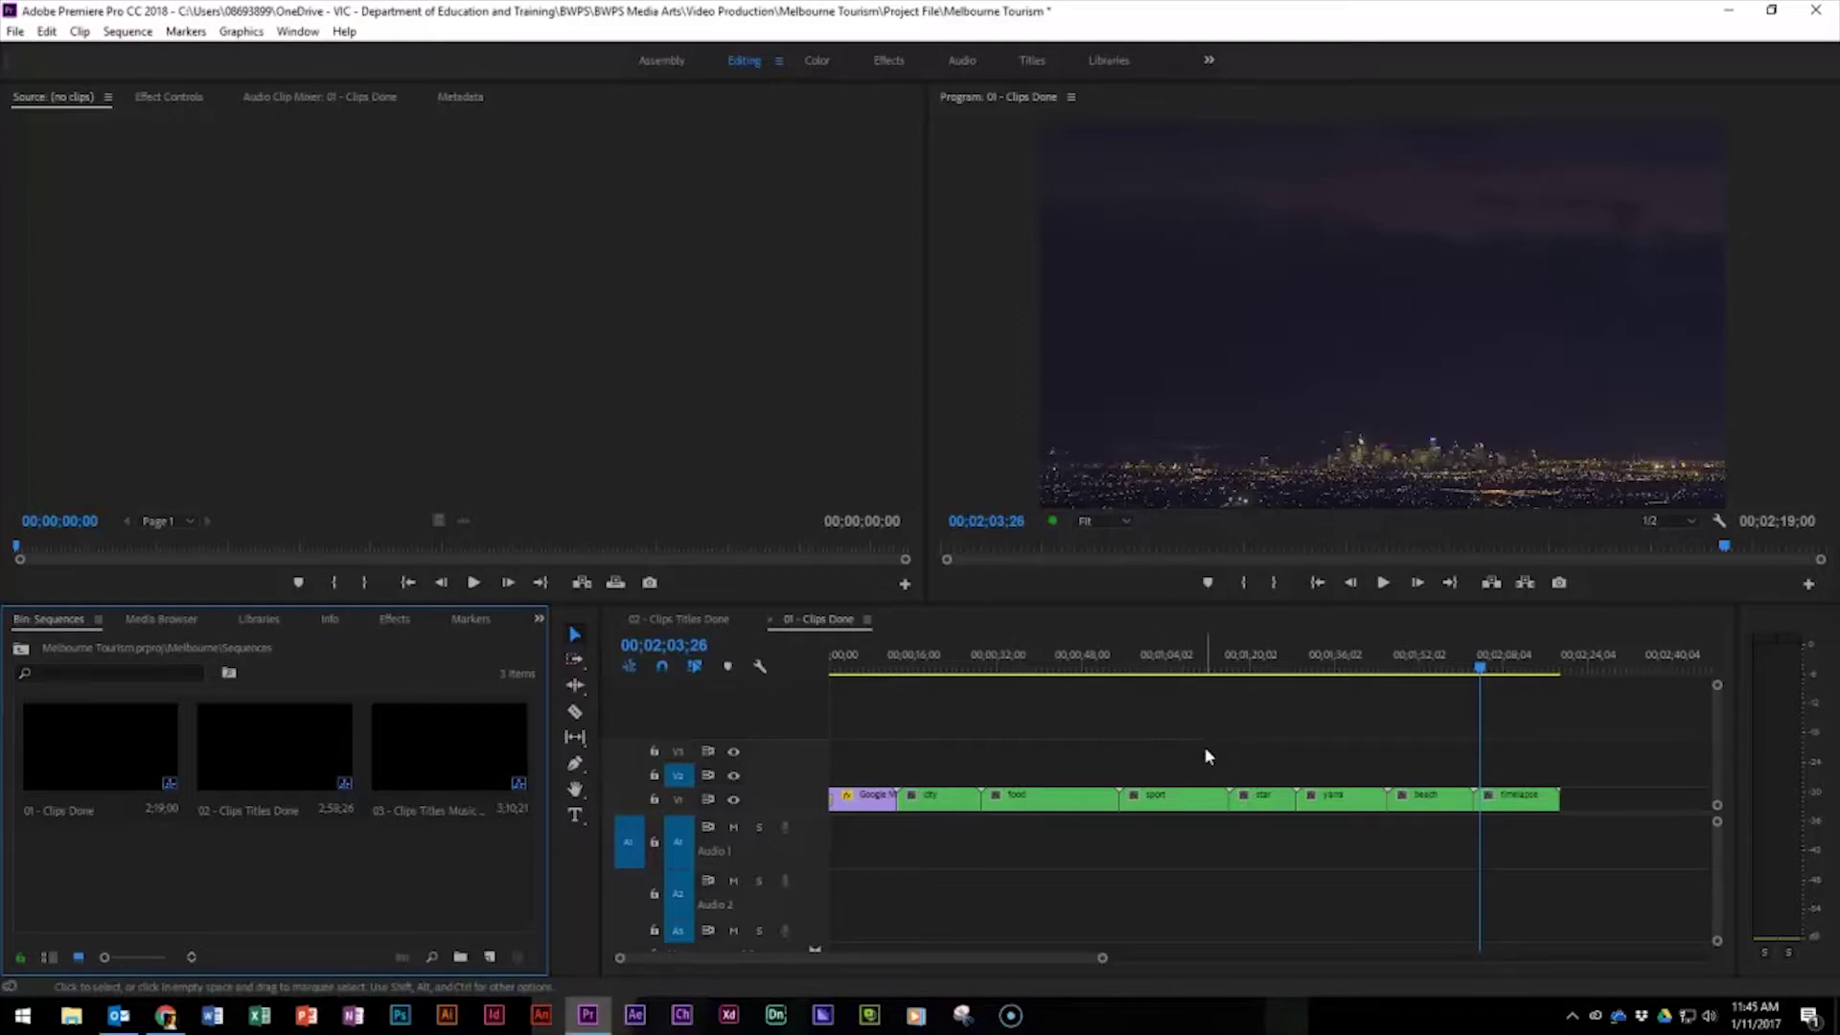
# Step: Show the Essential Graphics panel and choose Bold Title from its Titles templates folder
pyautogui.click(295, 32)
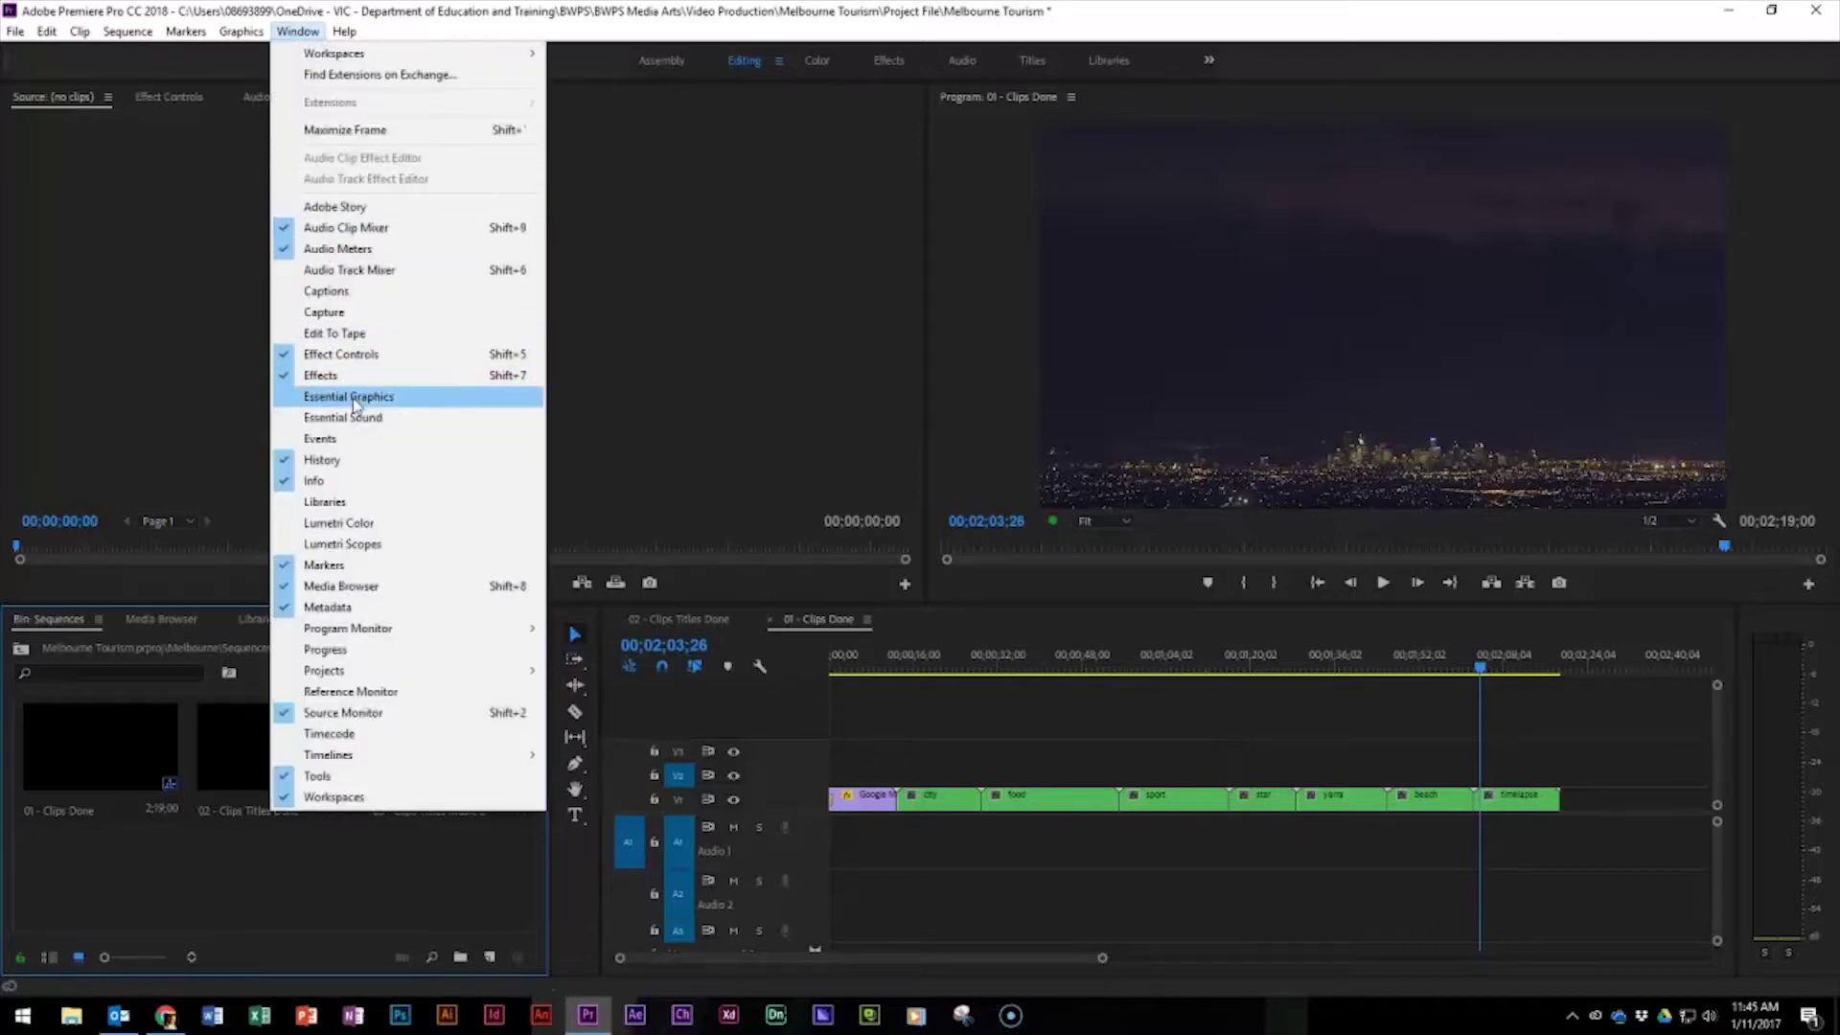
pyautogui.click(354, 405)
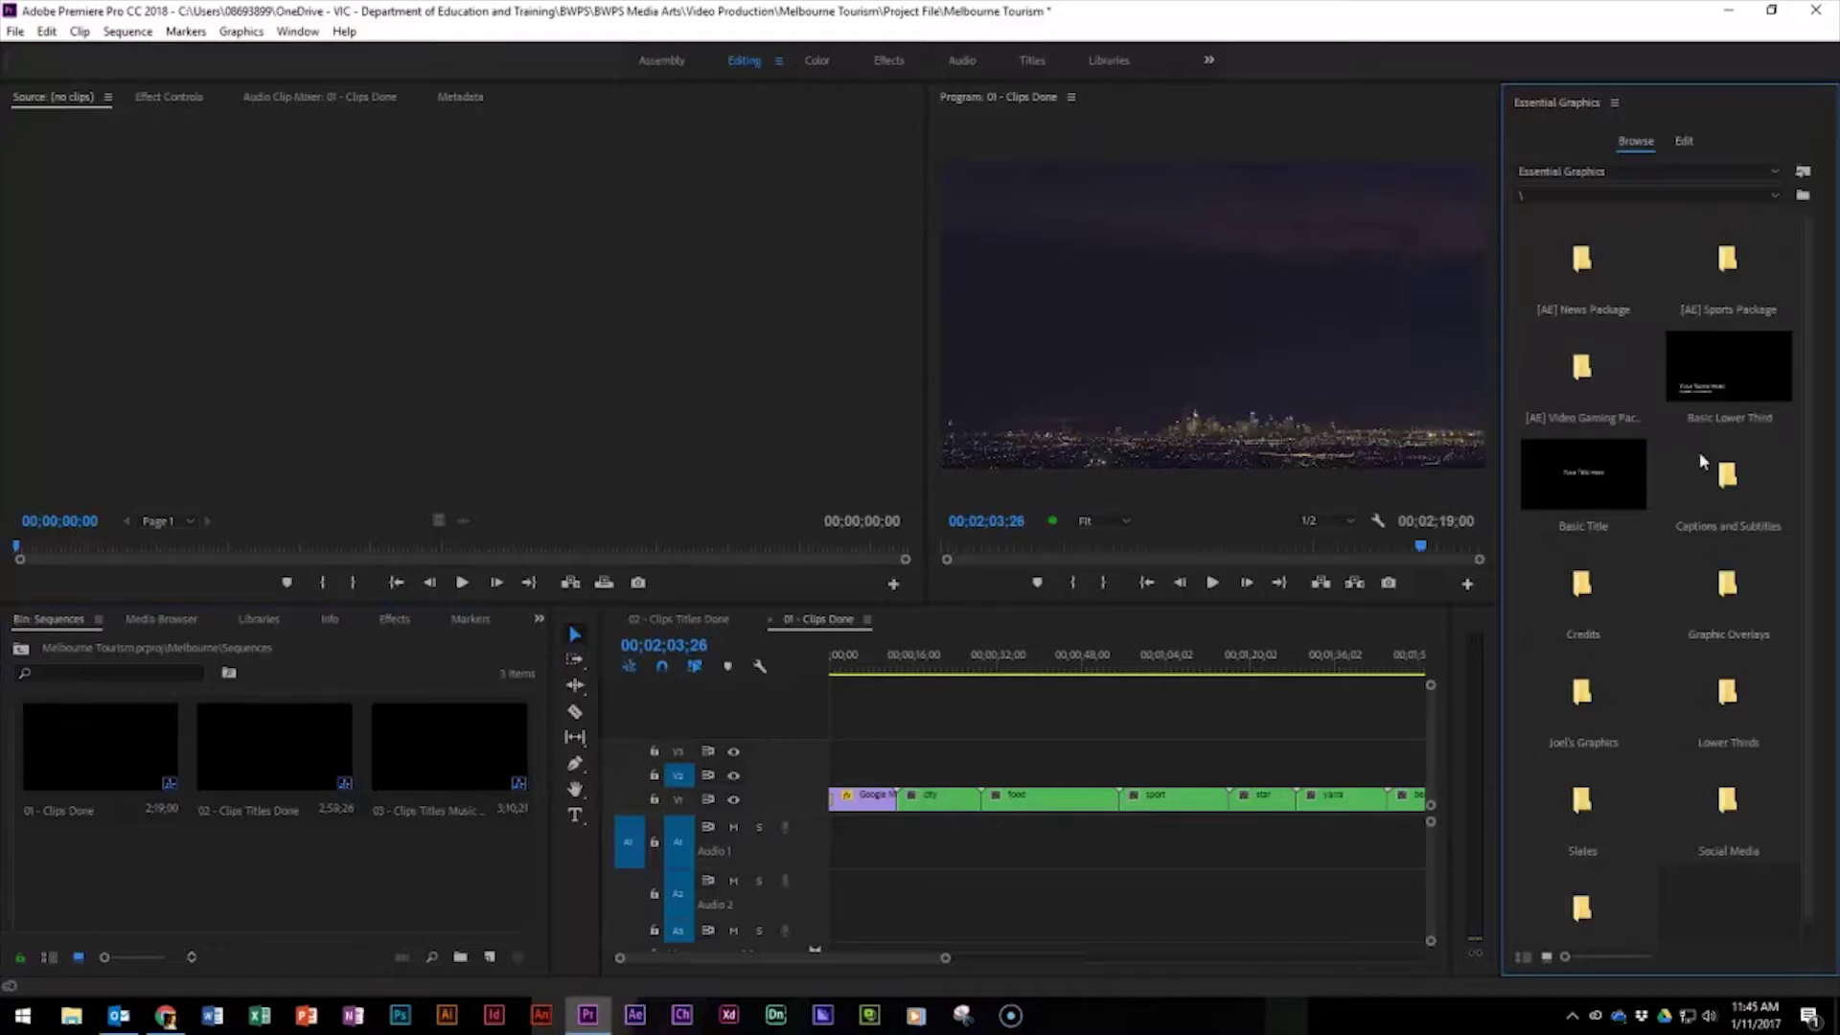
pyautogui.scroll(-1, 1614, 786)
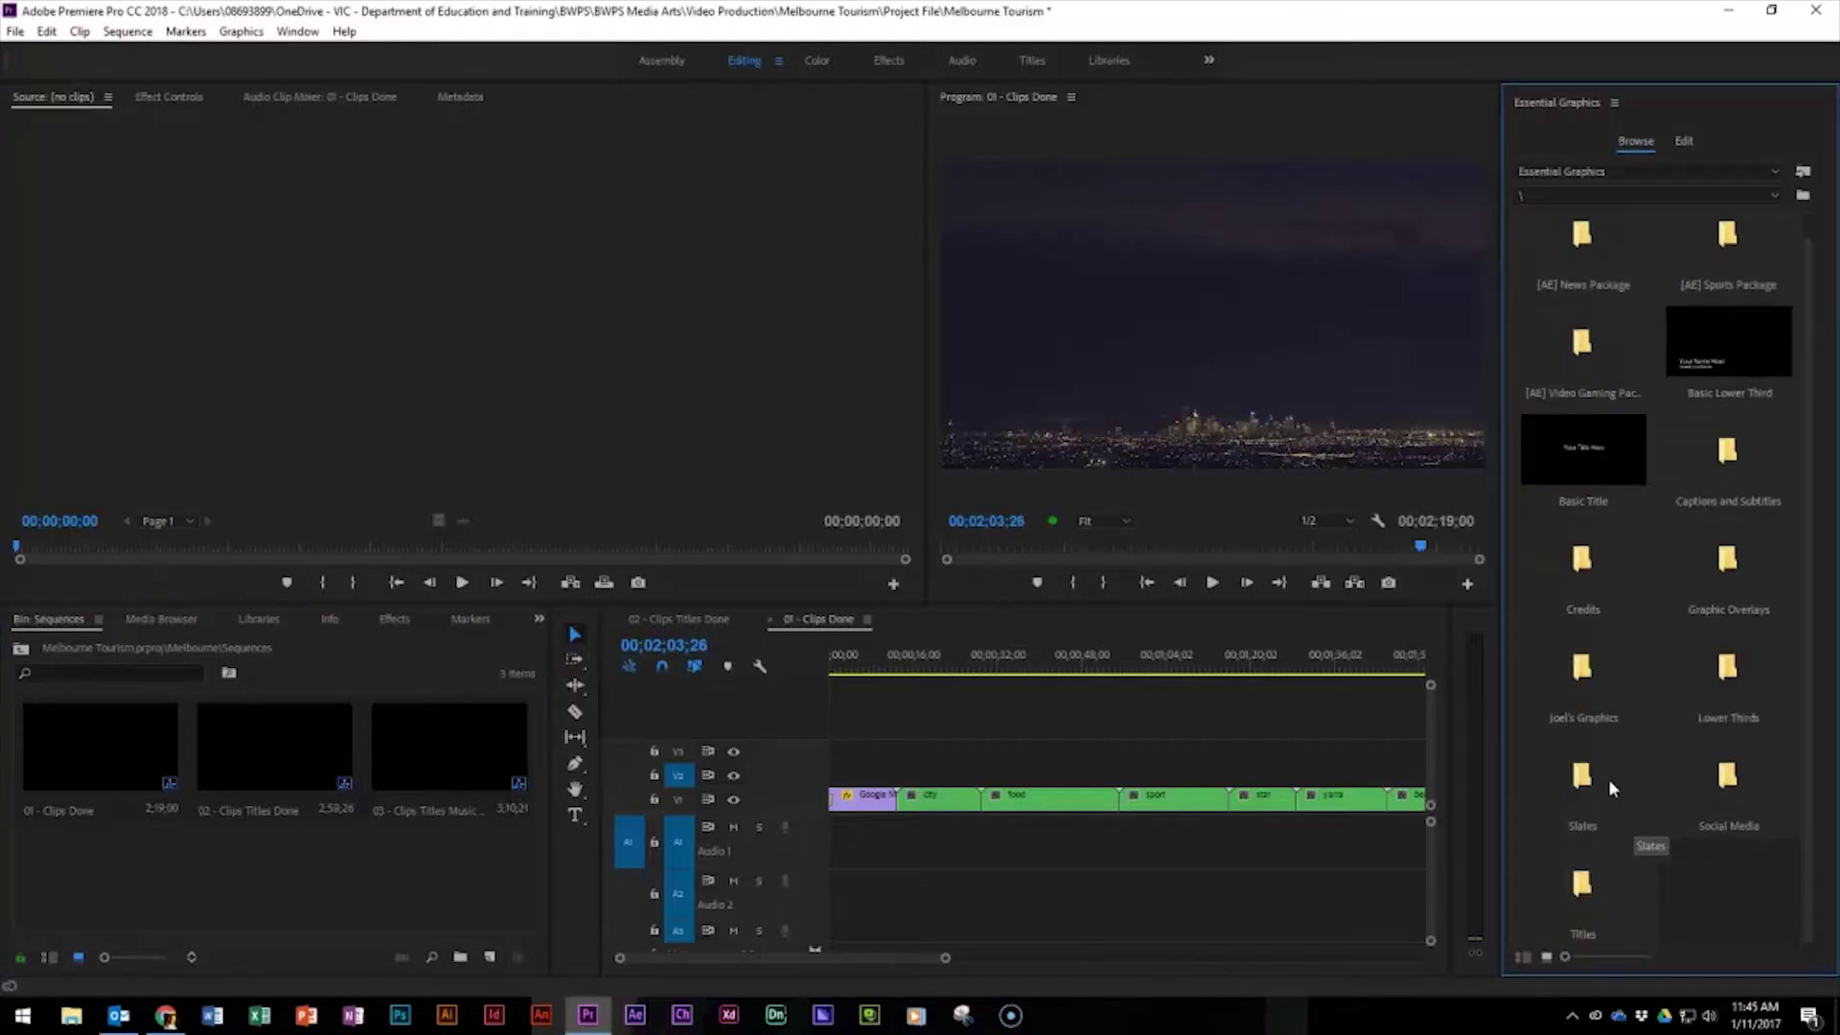
pyautogui.doubleClick(1583, 887)
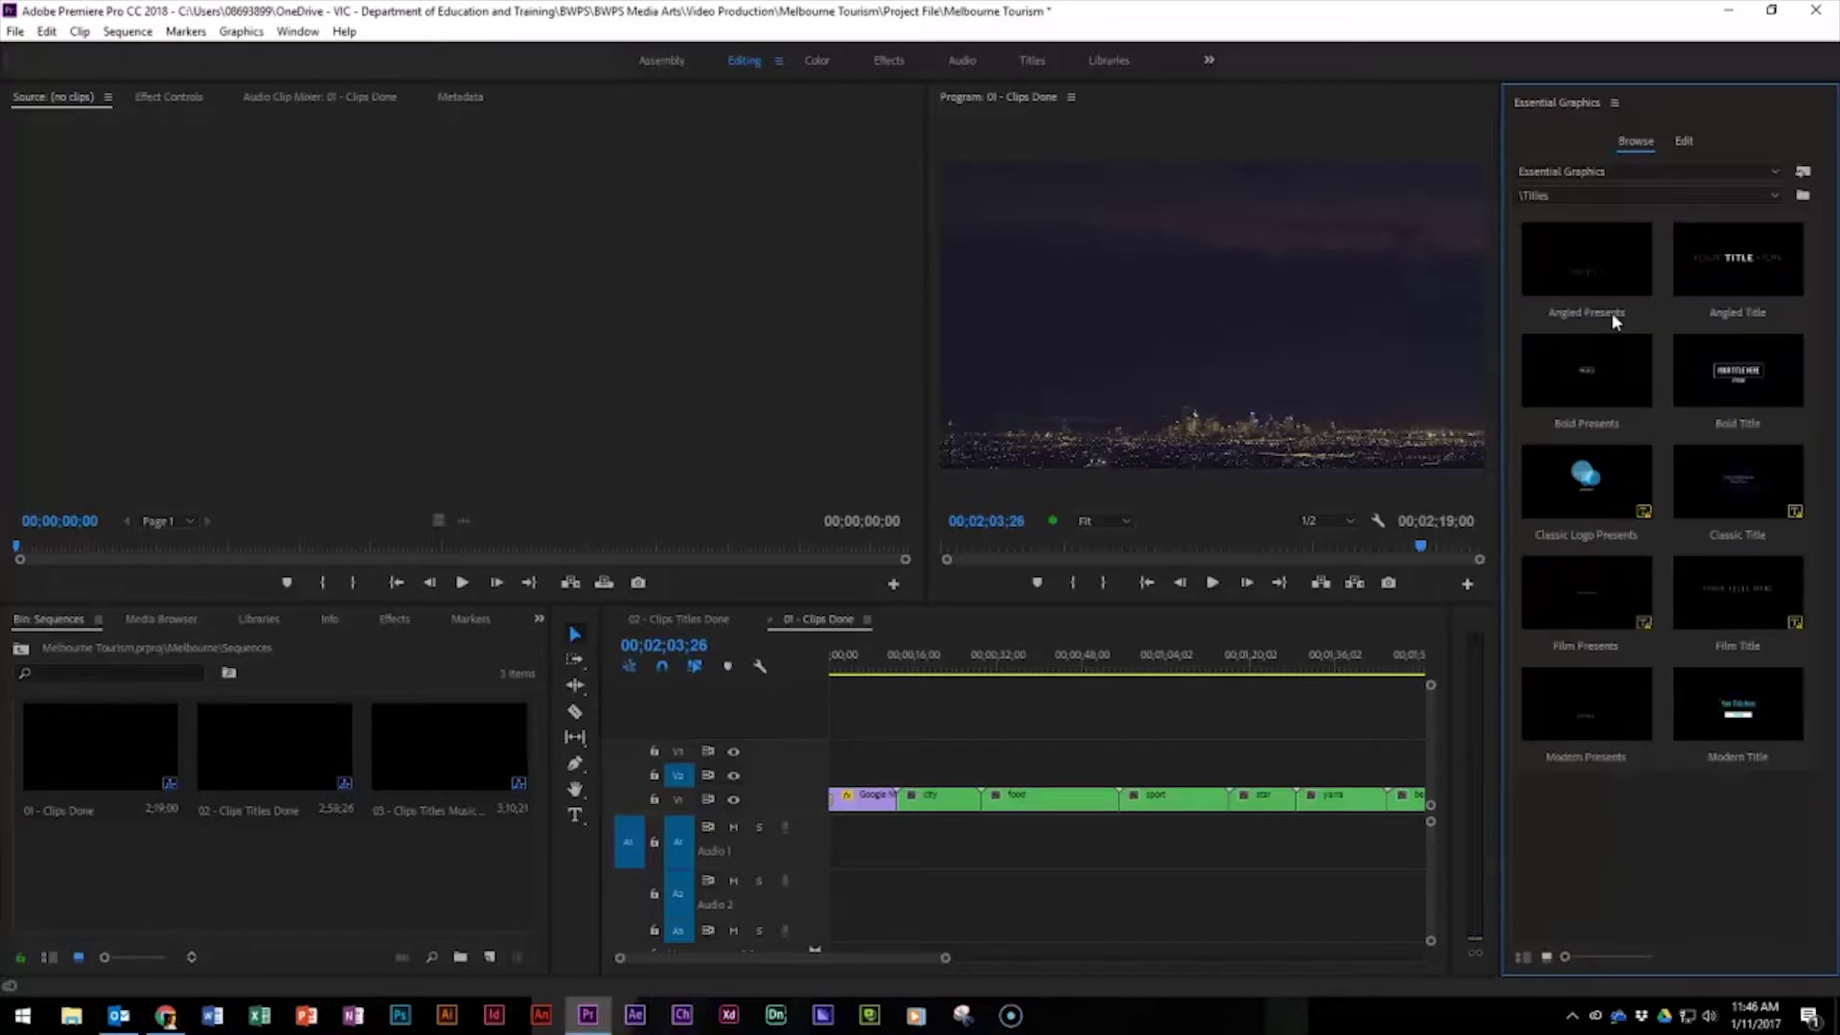
pyautogui.click(1744, 373)
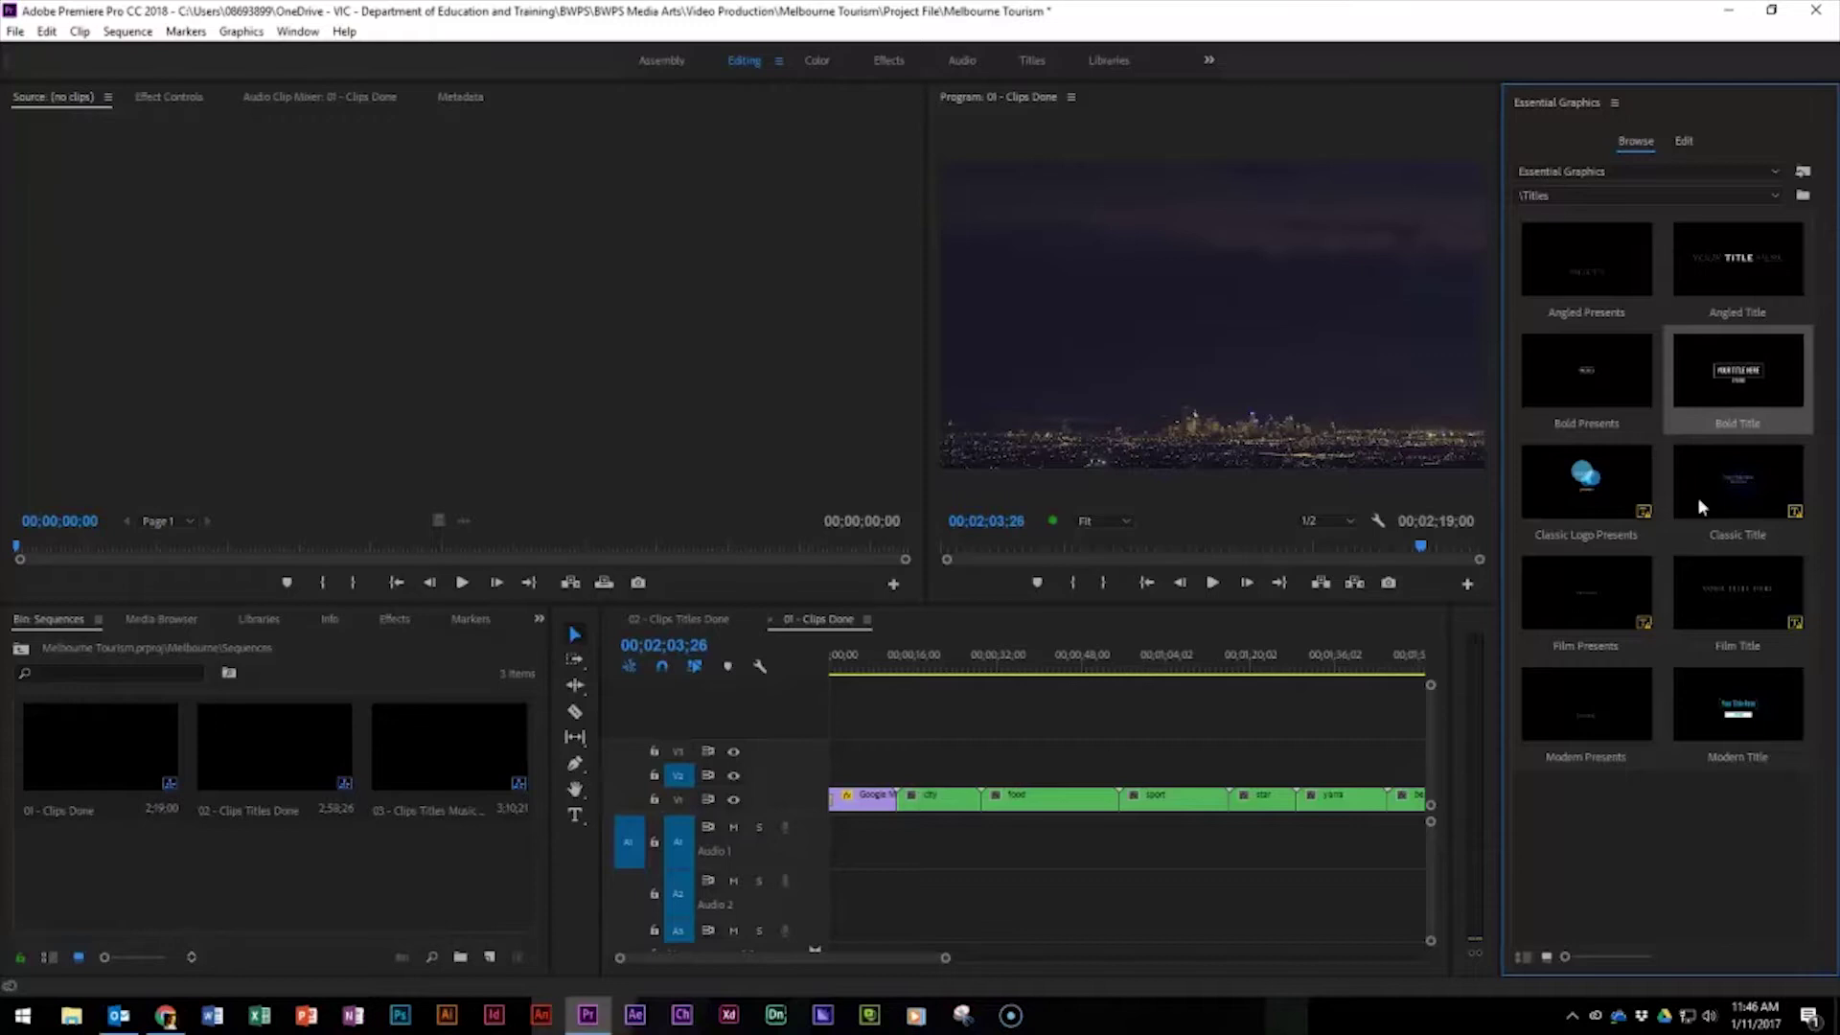
# Step: Place the Bold Title above the sequence start and preview it over the city footage
pyautogui.moveTo(1642, 516)
pyautogui.moveTo(1455, 511); pyautogui.dragTo(883, 774)
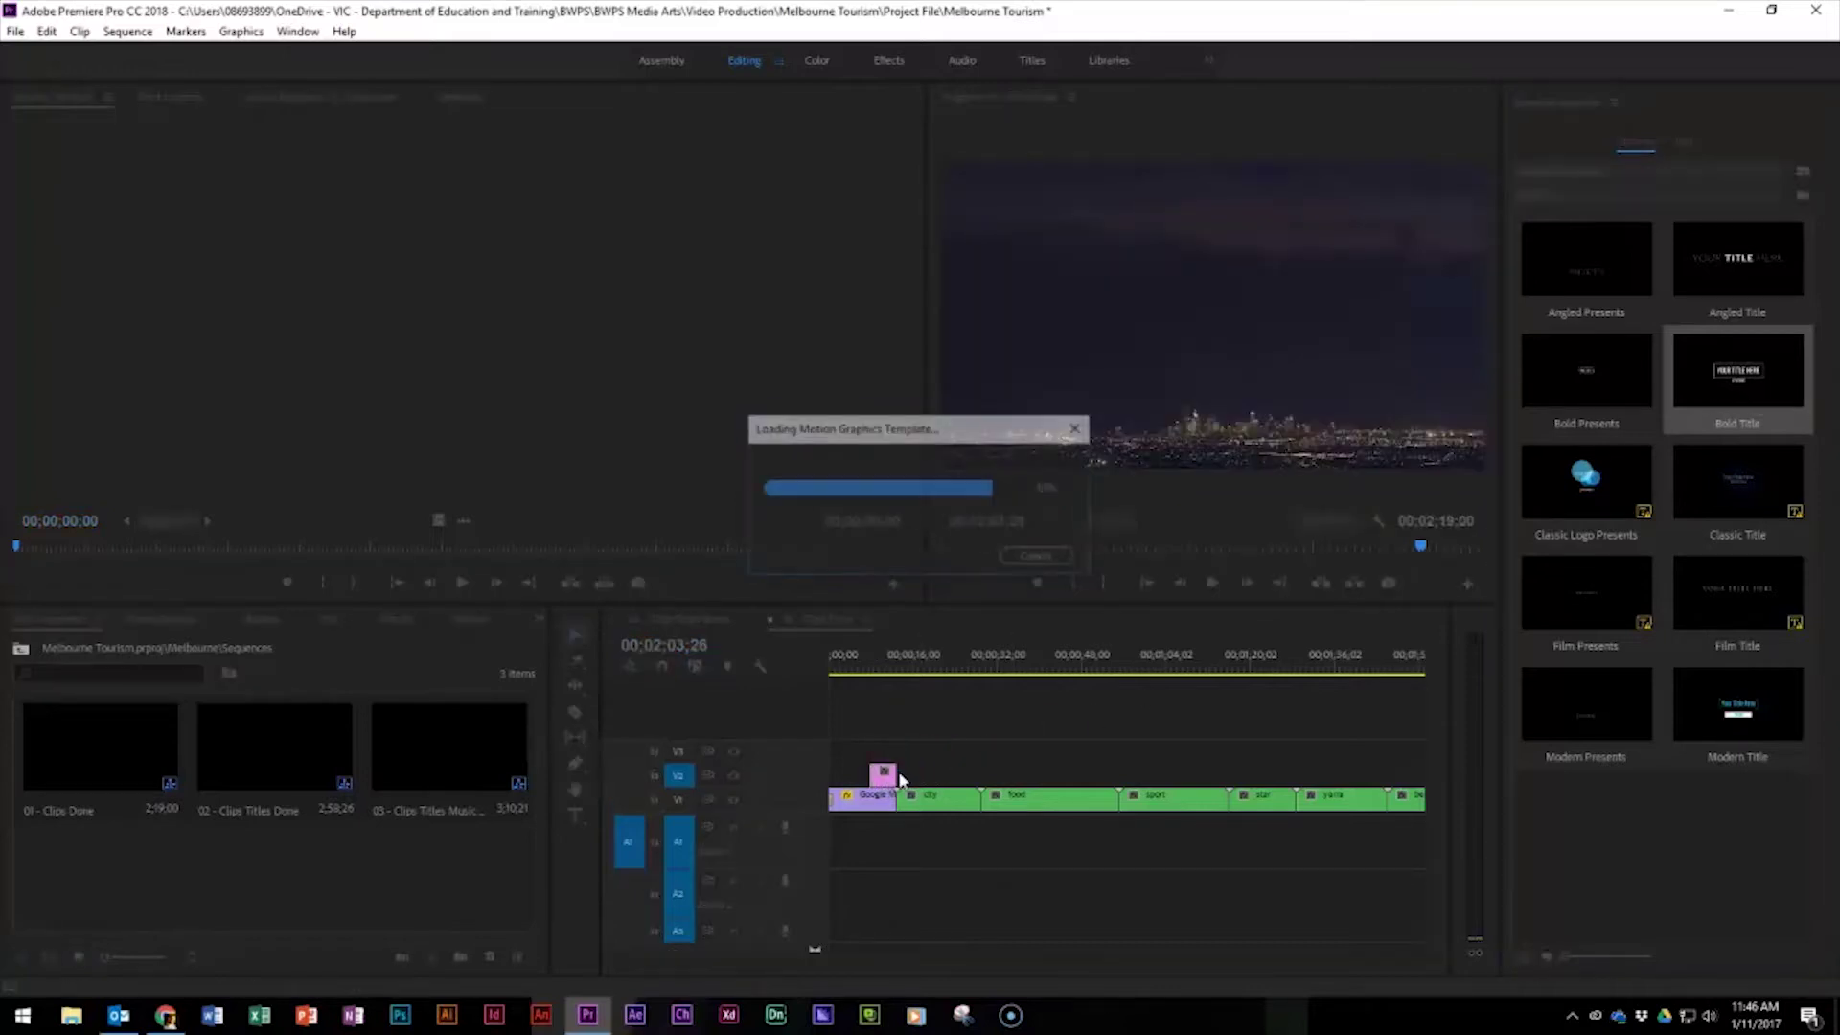
pyautogui.click(881, 670)
pyautogui.moveTo(879, 671)
pyautogui.mouseDown()
pyautogui.moveTo(854, 672)
pyautogui.moveTo(883, 674)
pyautogui.mouseUp()
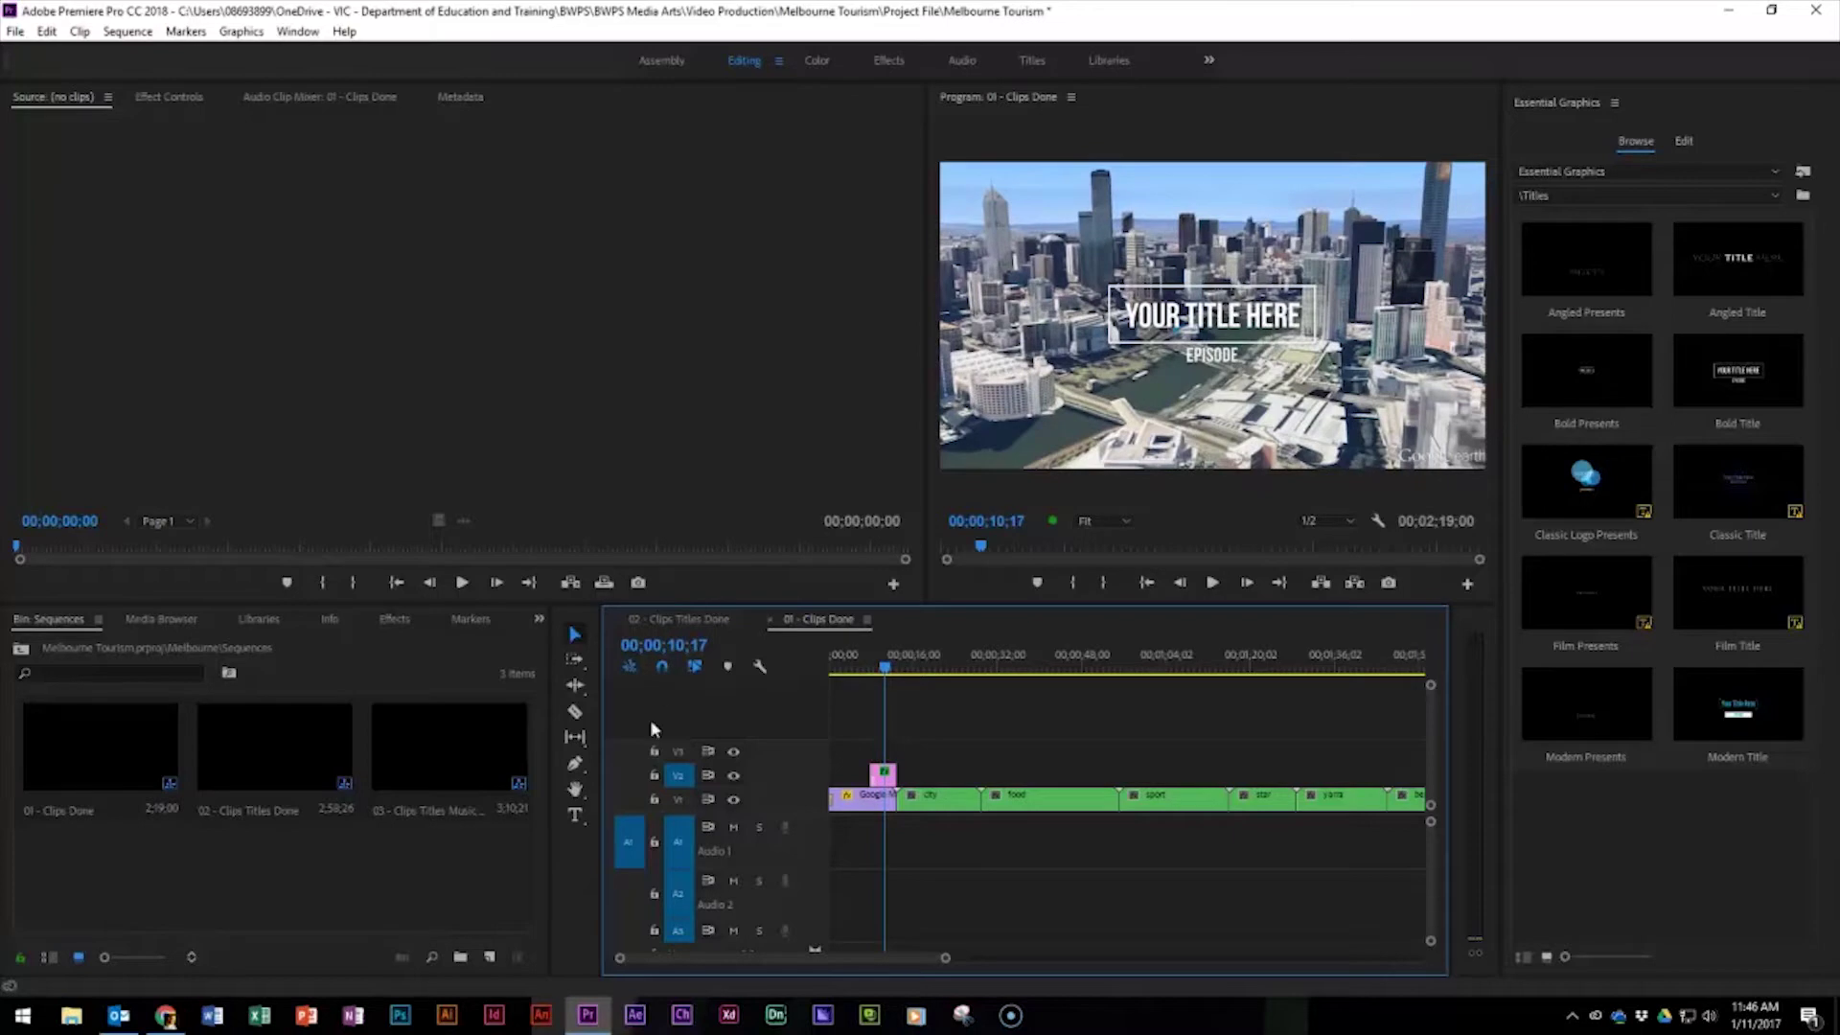
# Step: Replace the YOUR TITLE HERE text with MELBOURNE
pyautogui.click(577, 816)
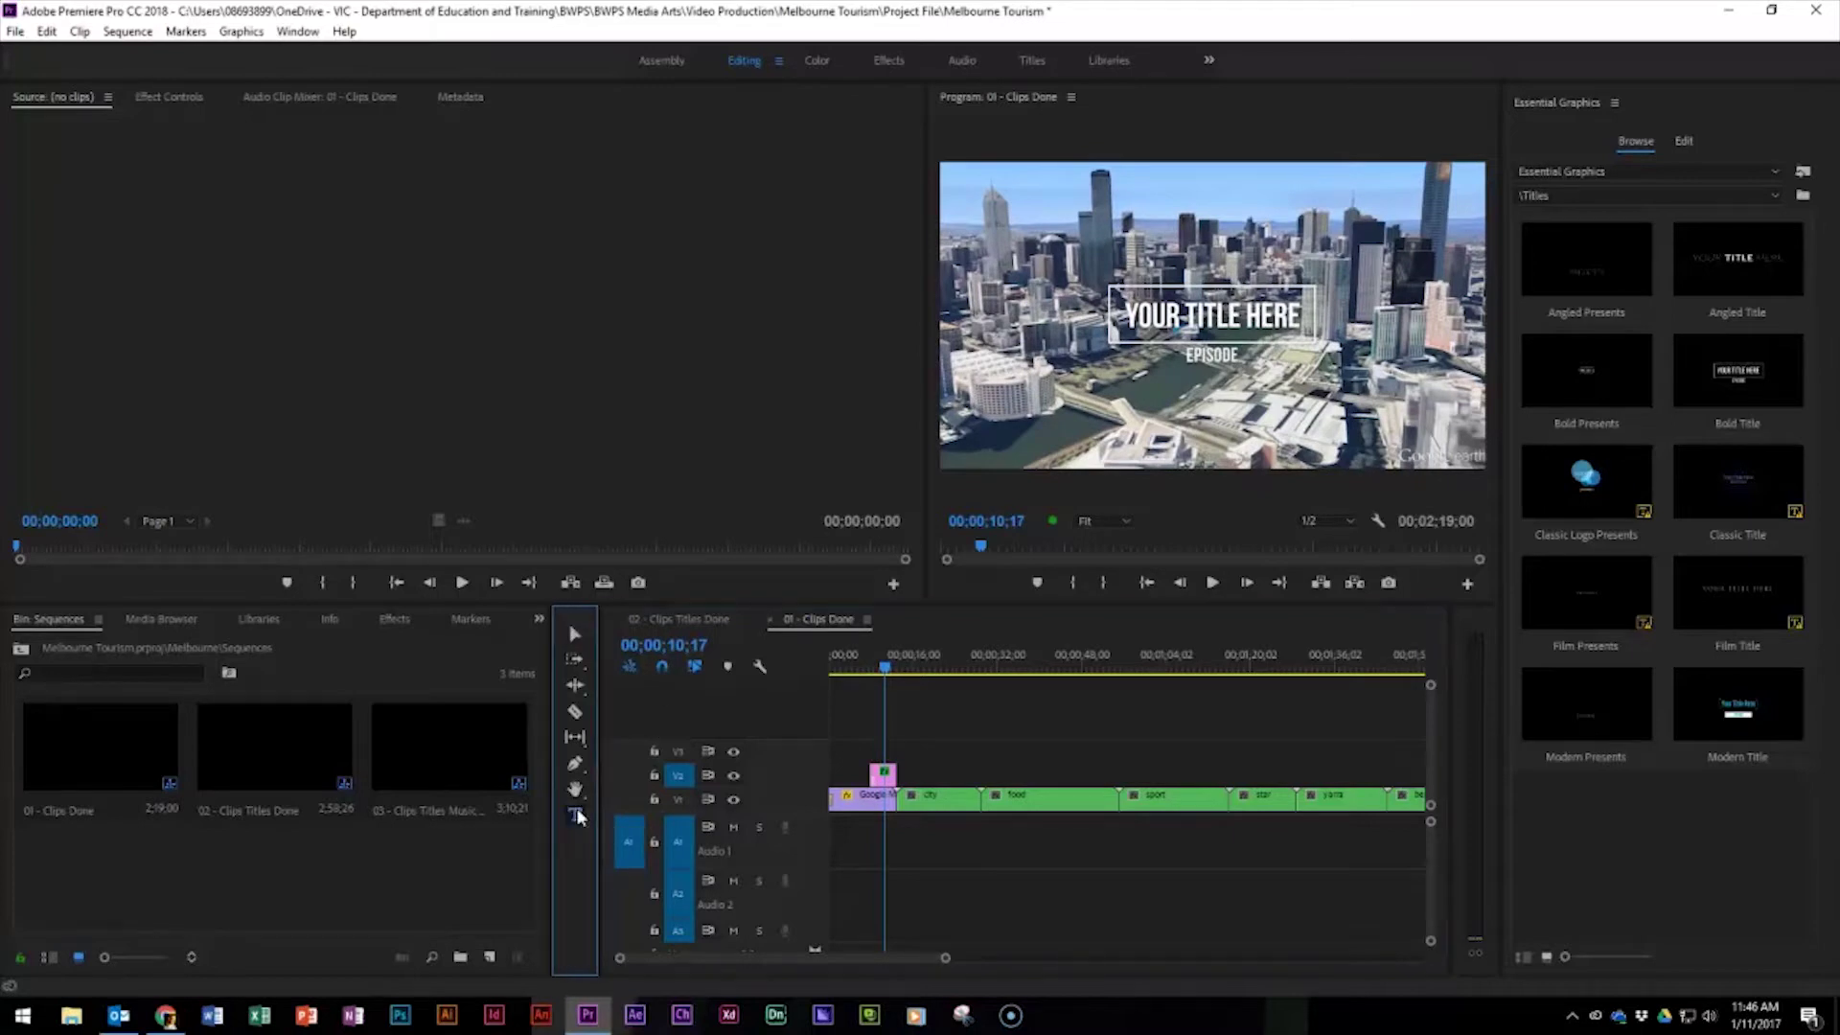
pyautogui.click(1199, 322)
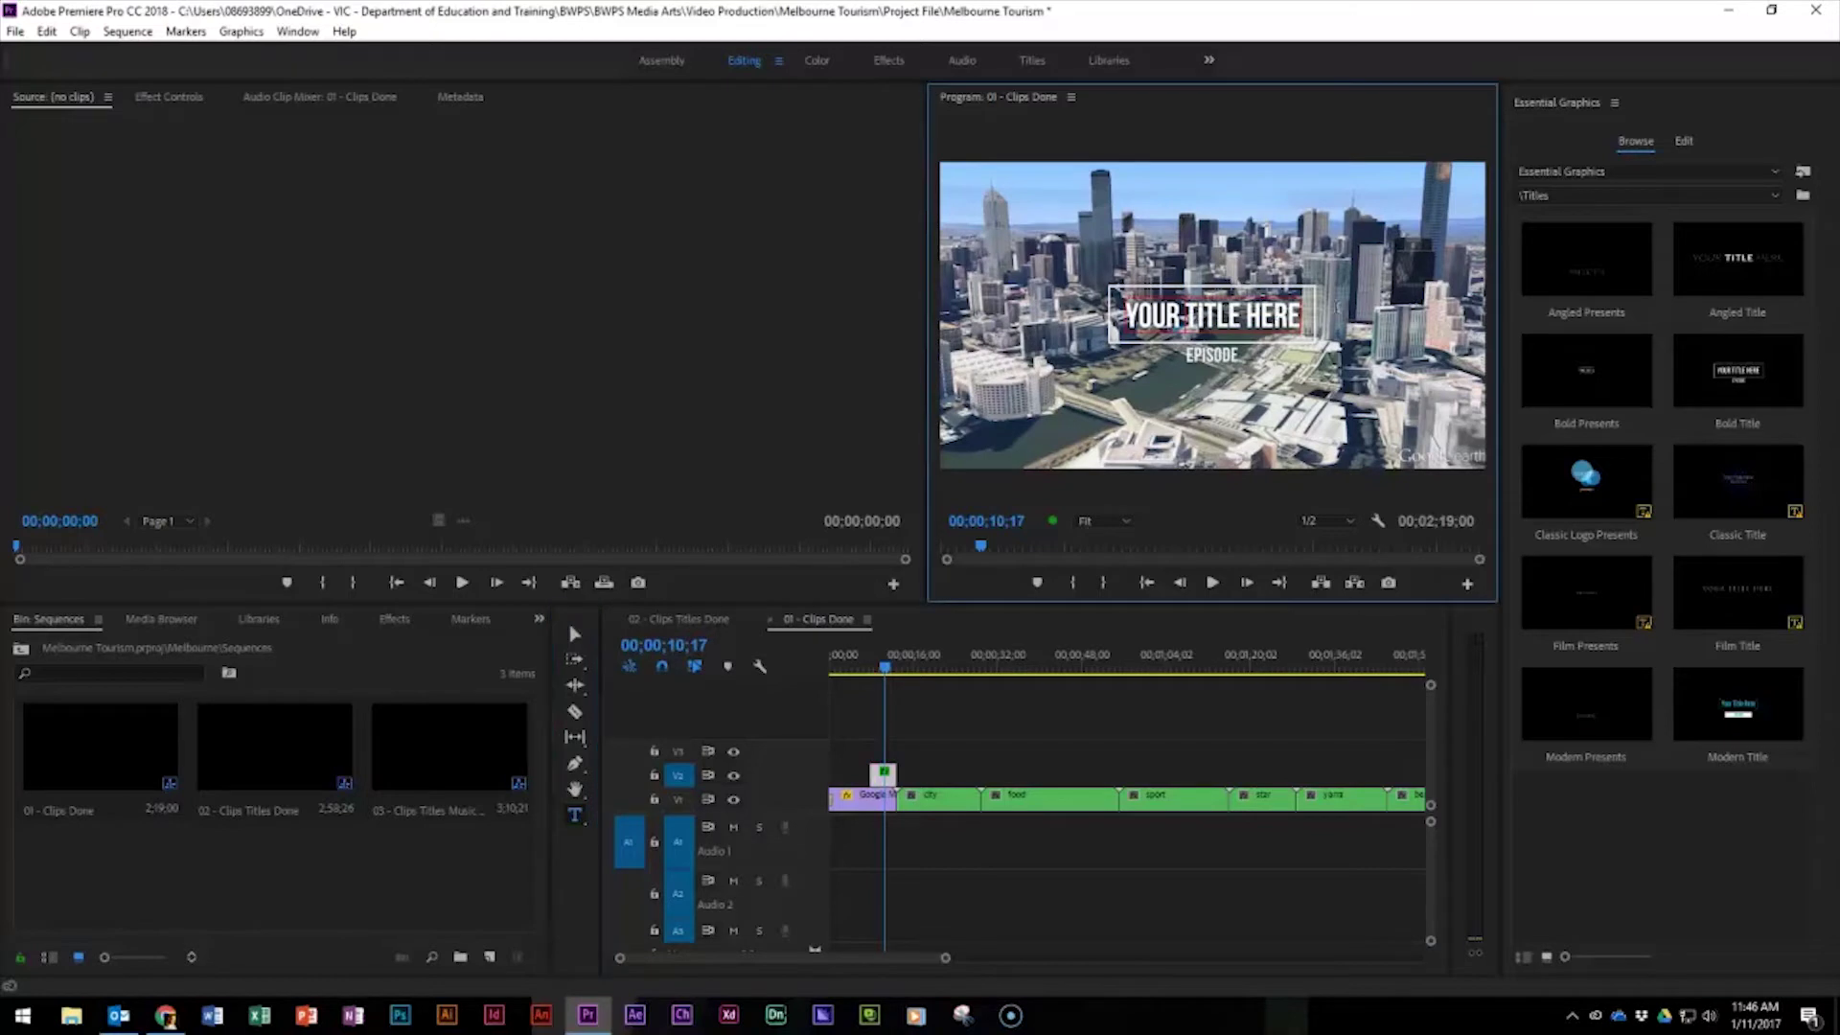
pyautogui.tripleClick(1331, 324)
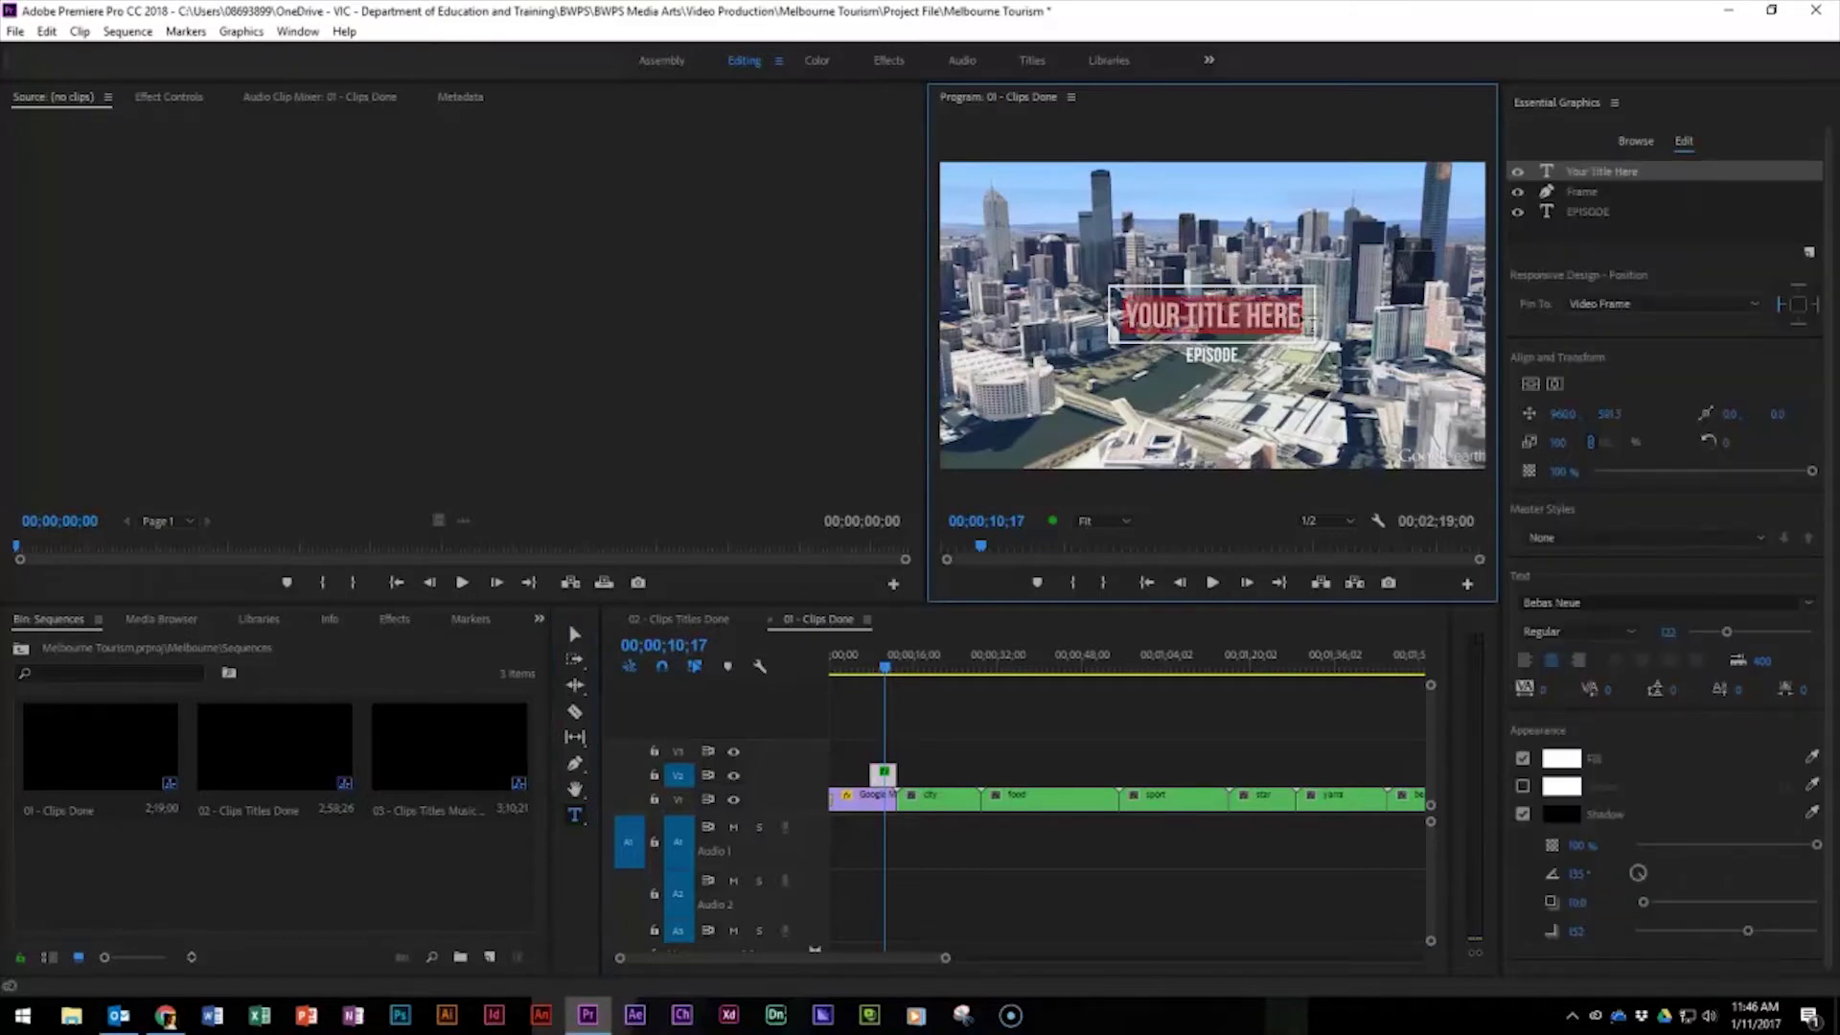
pyautogui.write('AMELBOURNE')
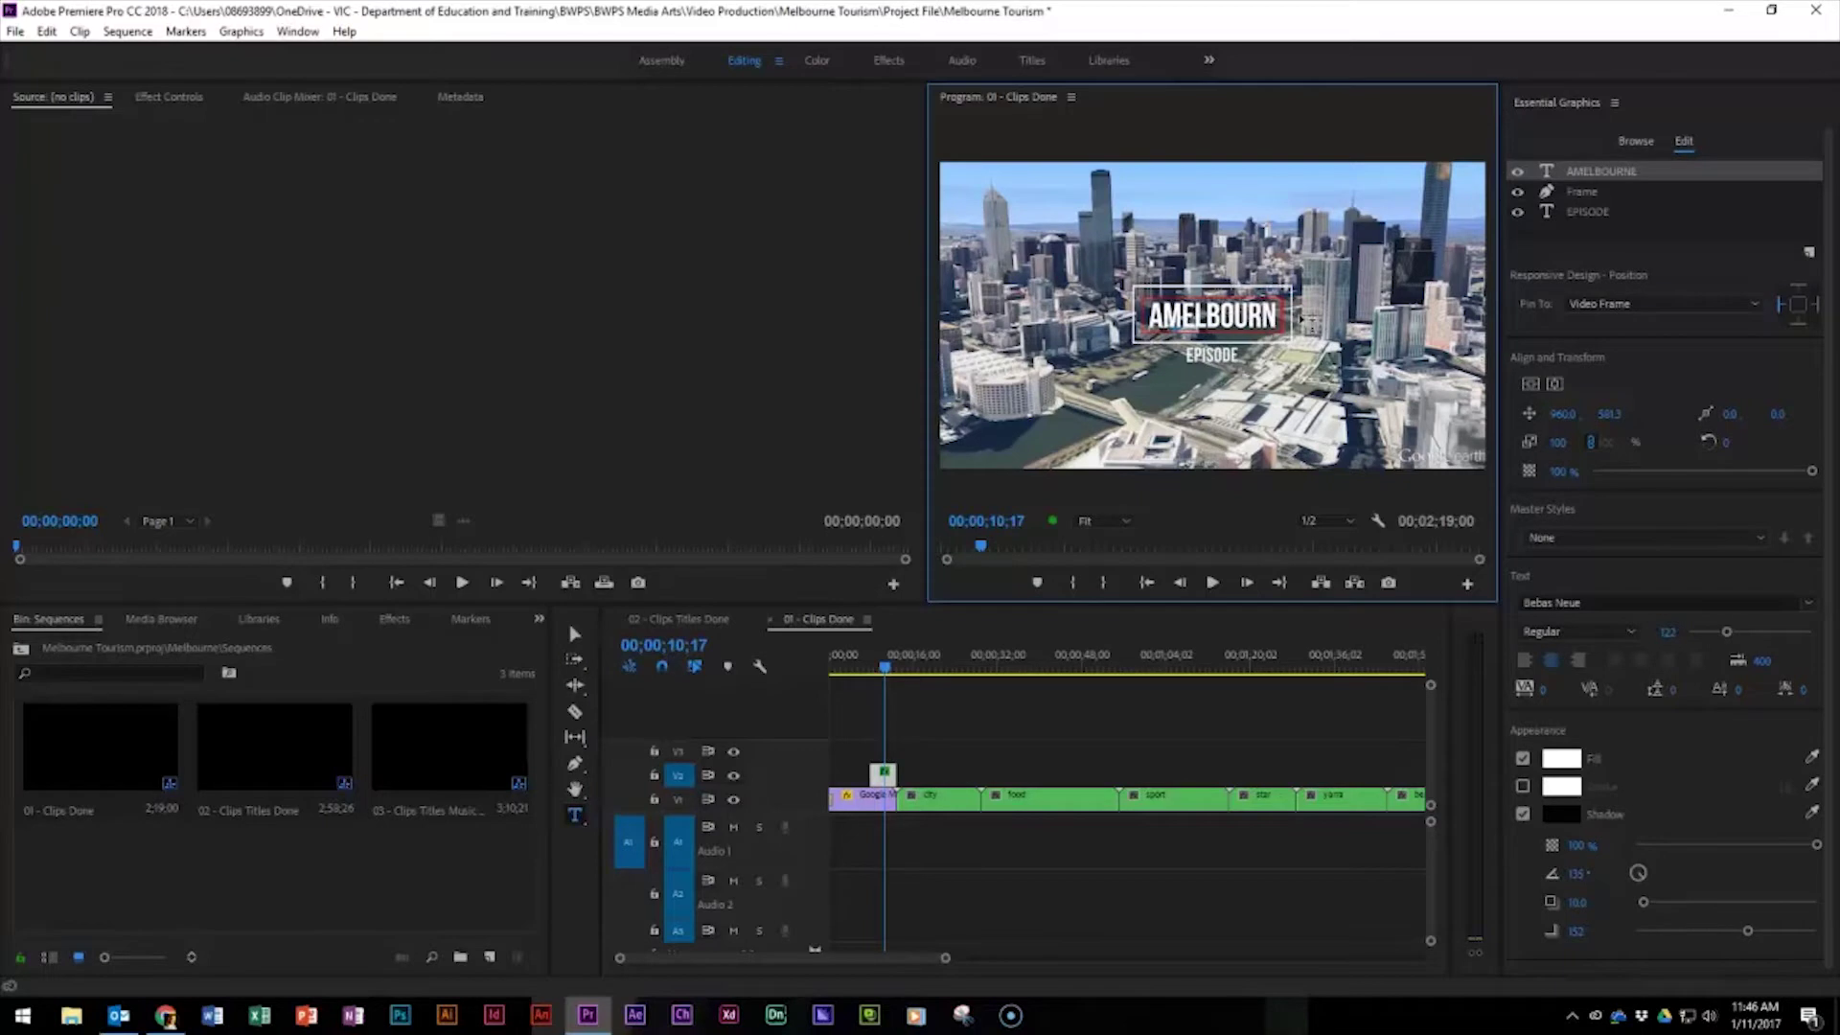
pyautogui.press('Home')
pyautogui.press('Delete')
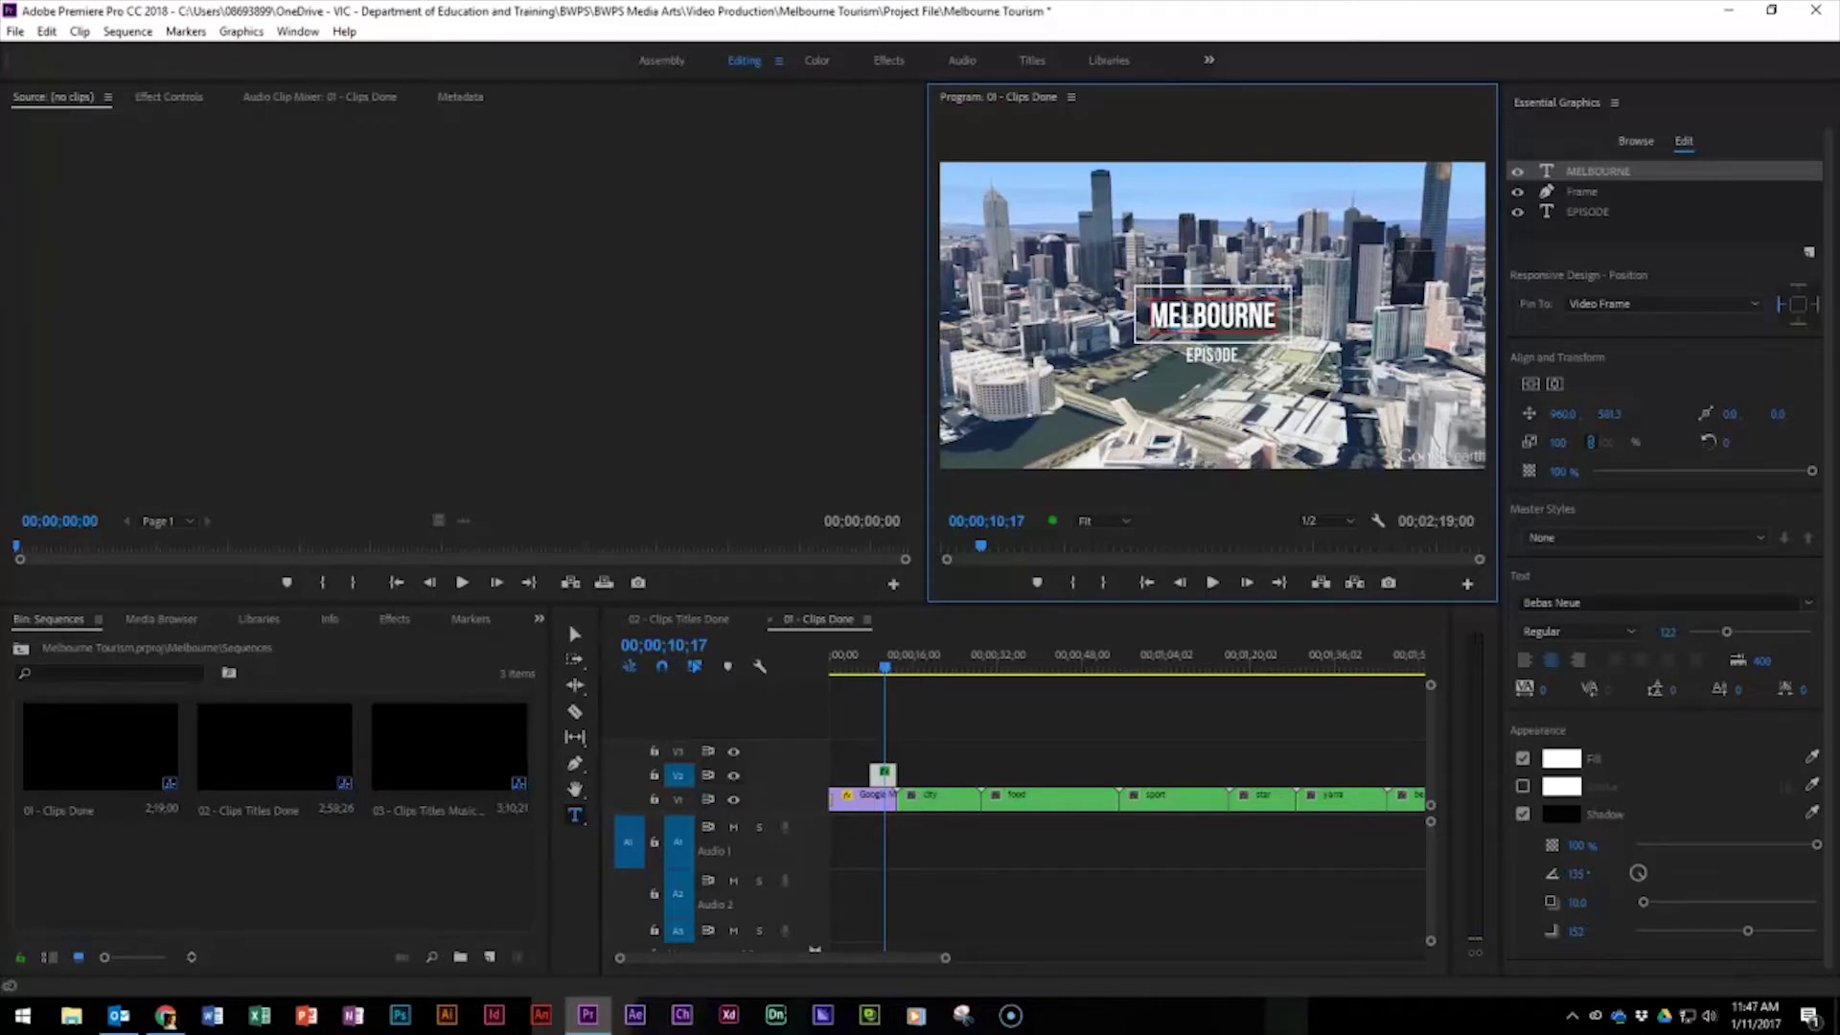
# Step: Change the EPISODE subtitle to 'BEST CITY IN THE WORLD'
pyautogui.click(1215, 356)
pyautogui.doubleClick(1214, 357)
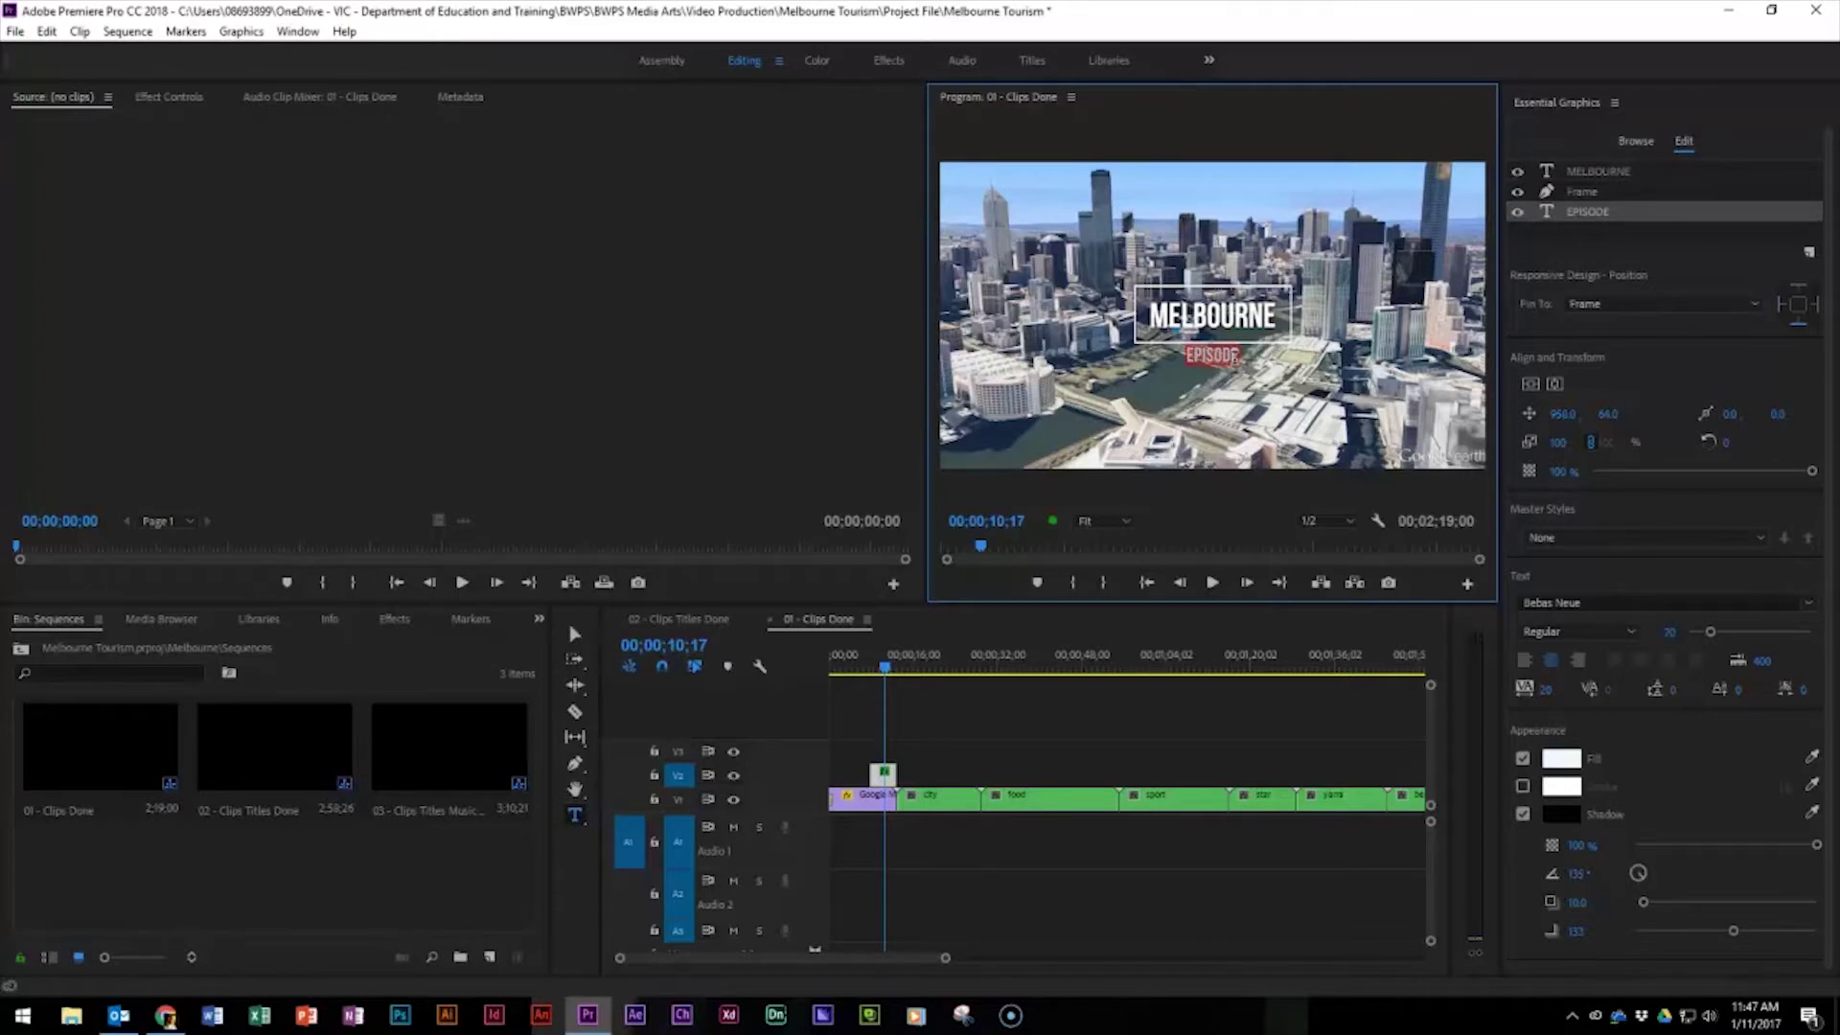
pyautogui.write('BEST CITY IN THE WORLD')
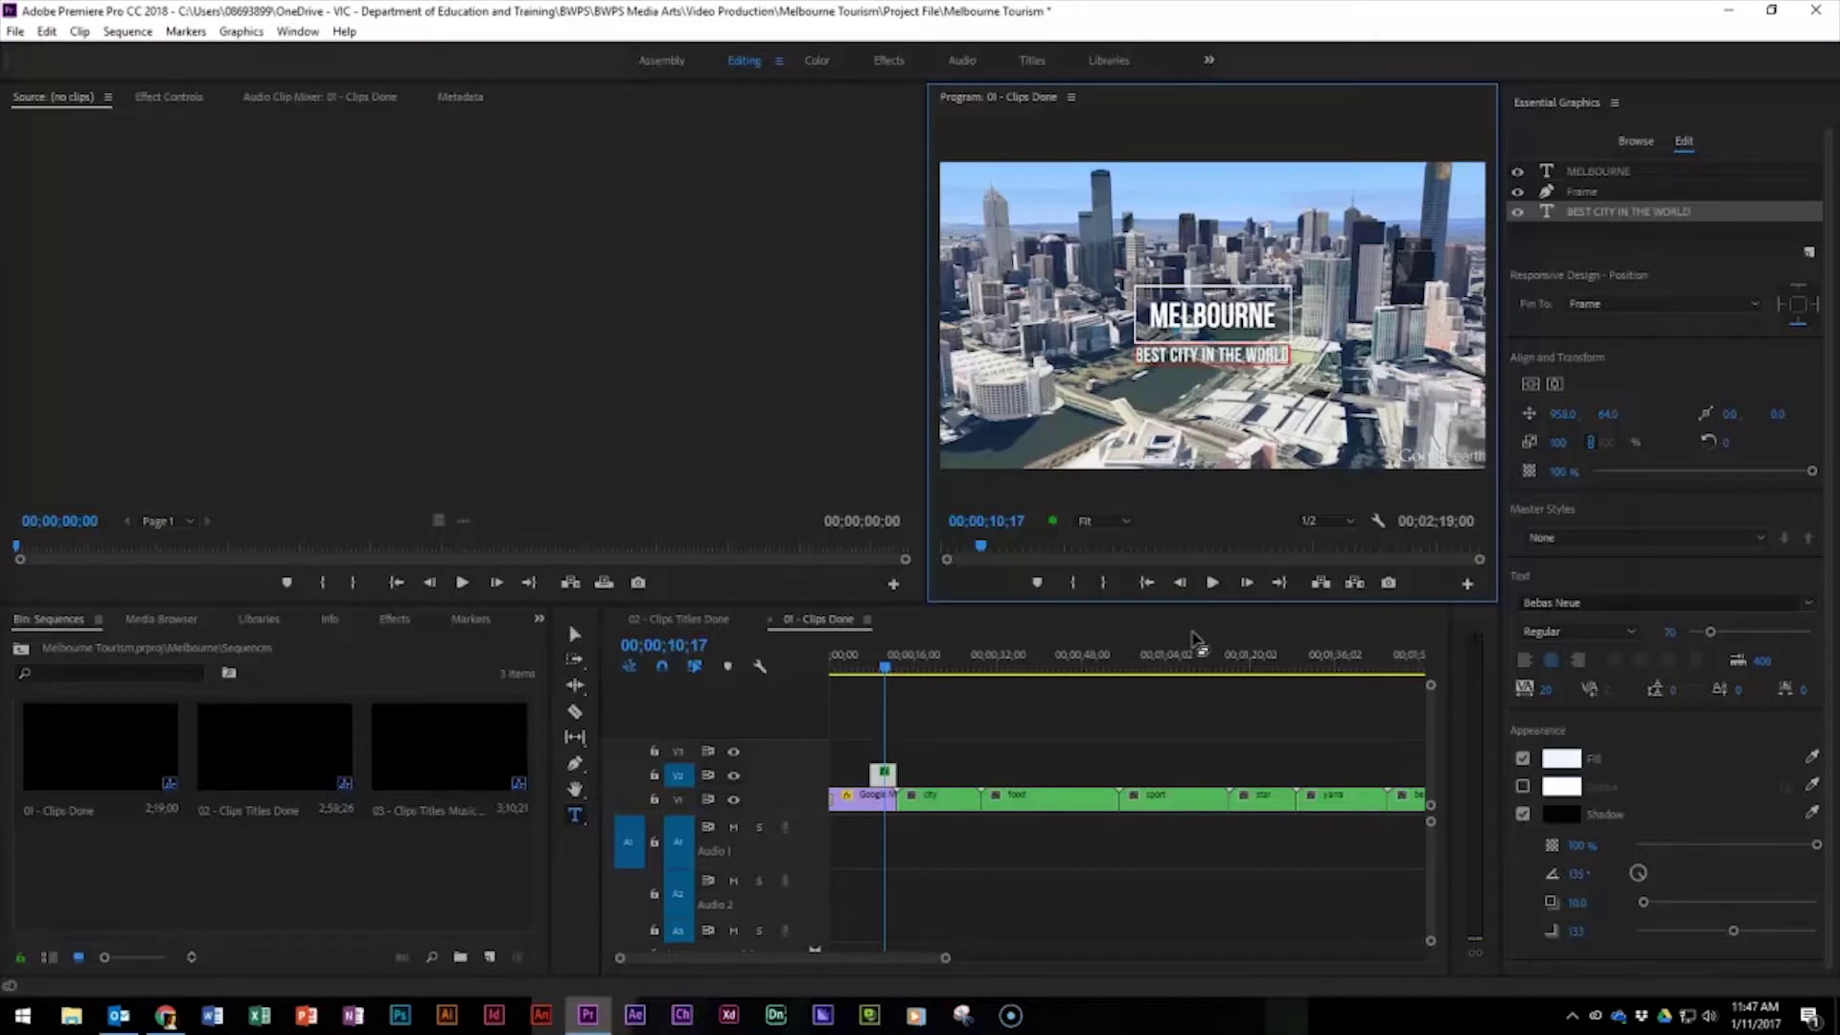
pyautogui.click(1200, 644)
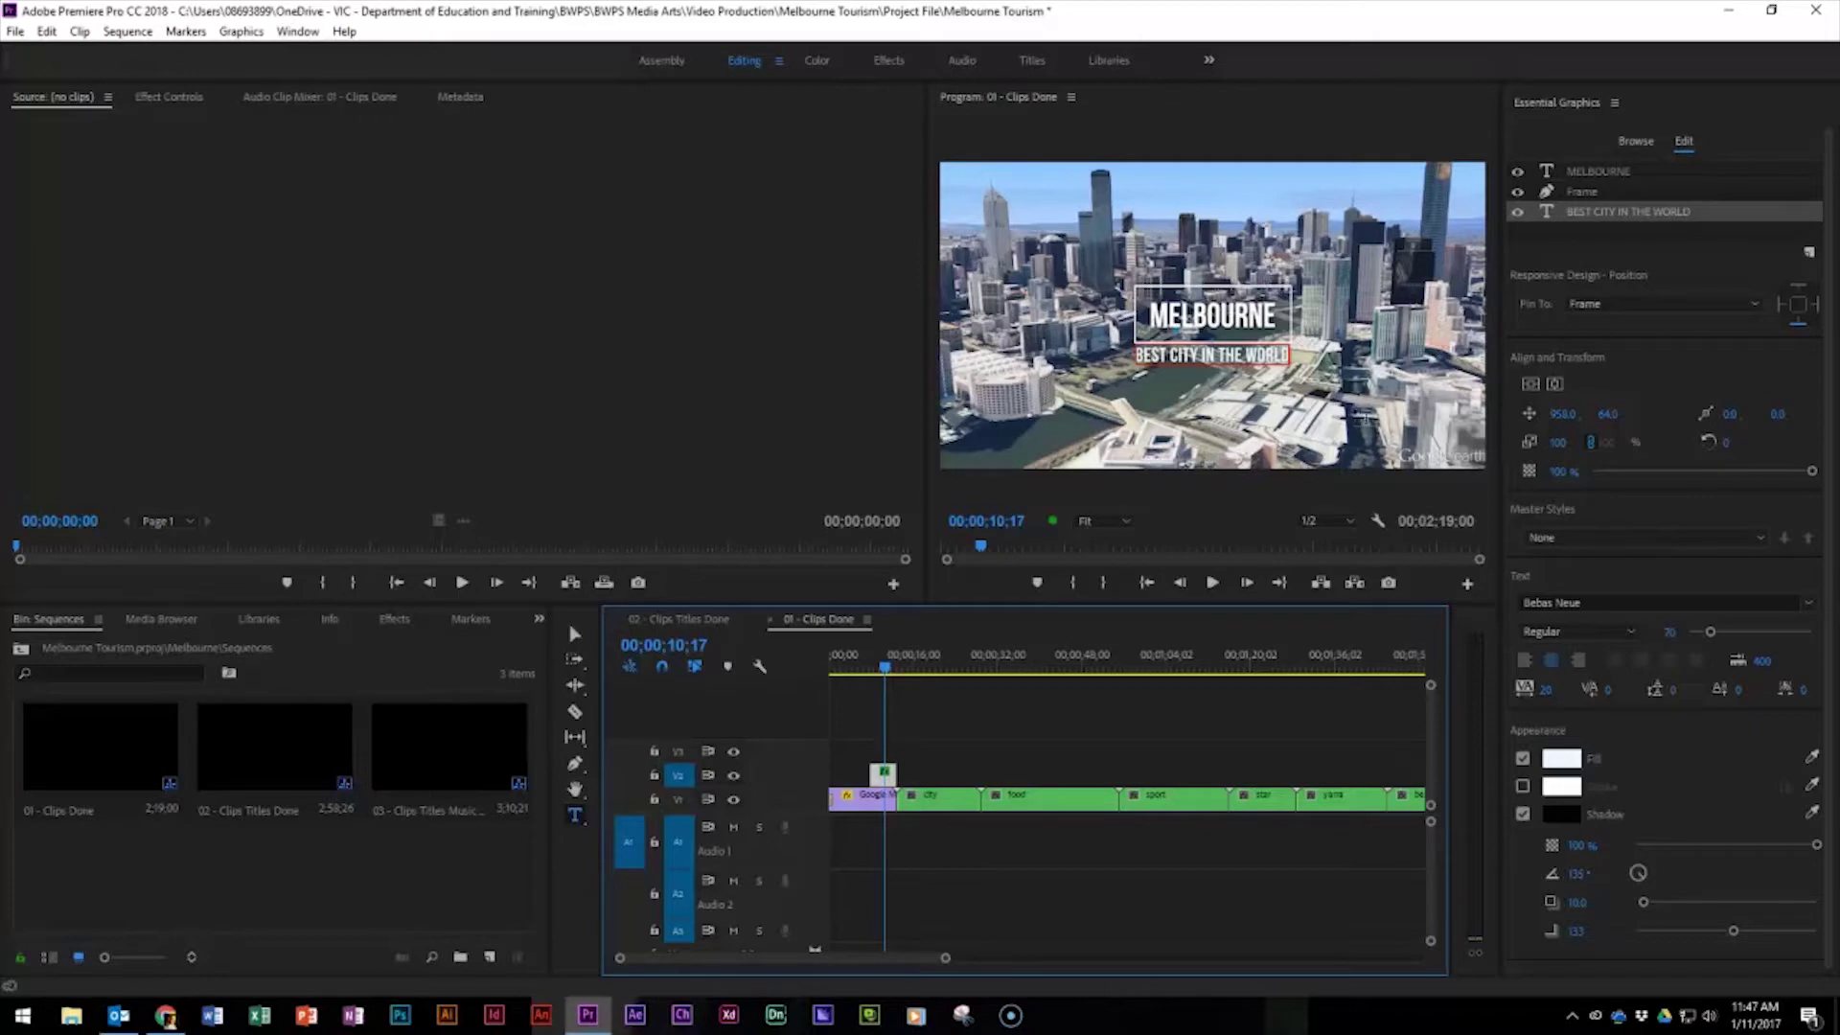
pyautogui.click(1585, 174)
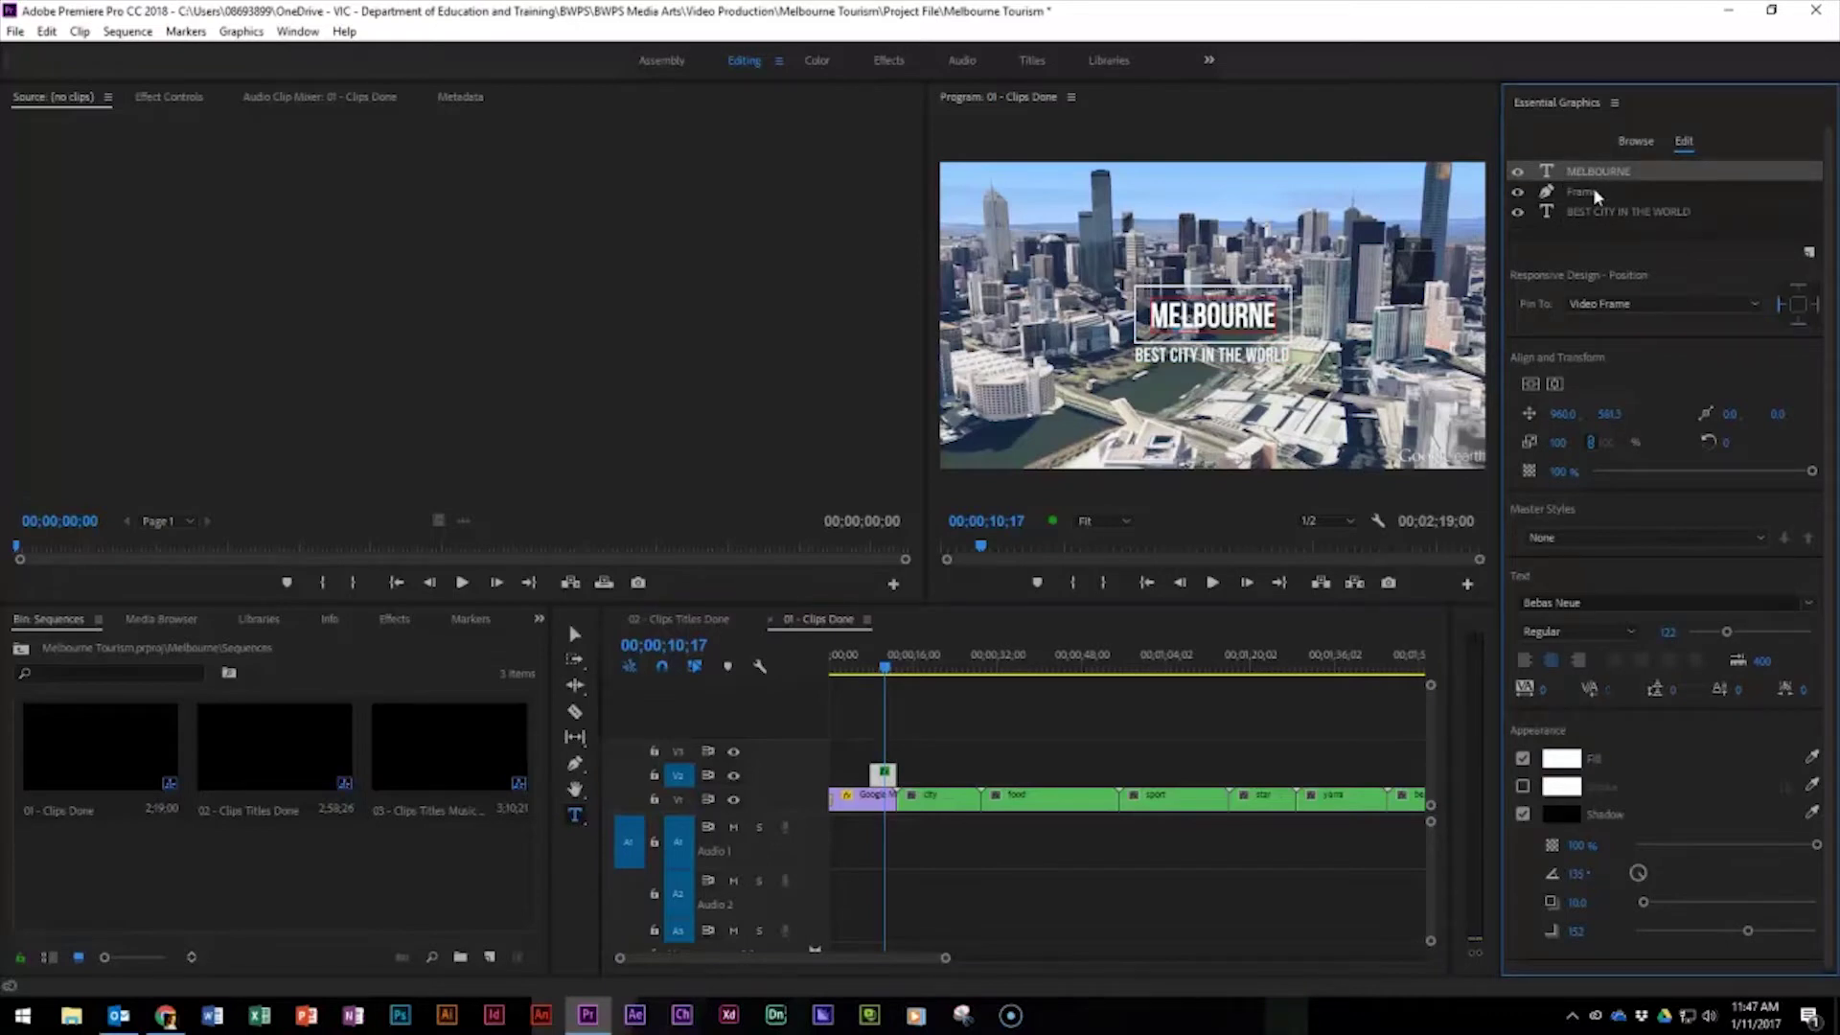
pyautogui.click(1595, 194)
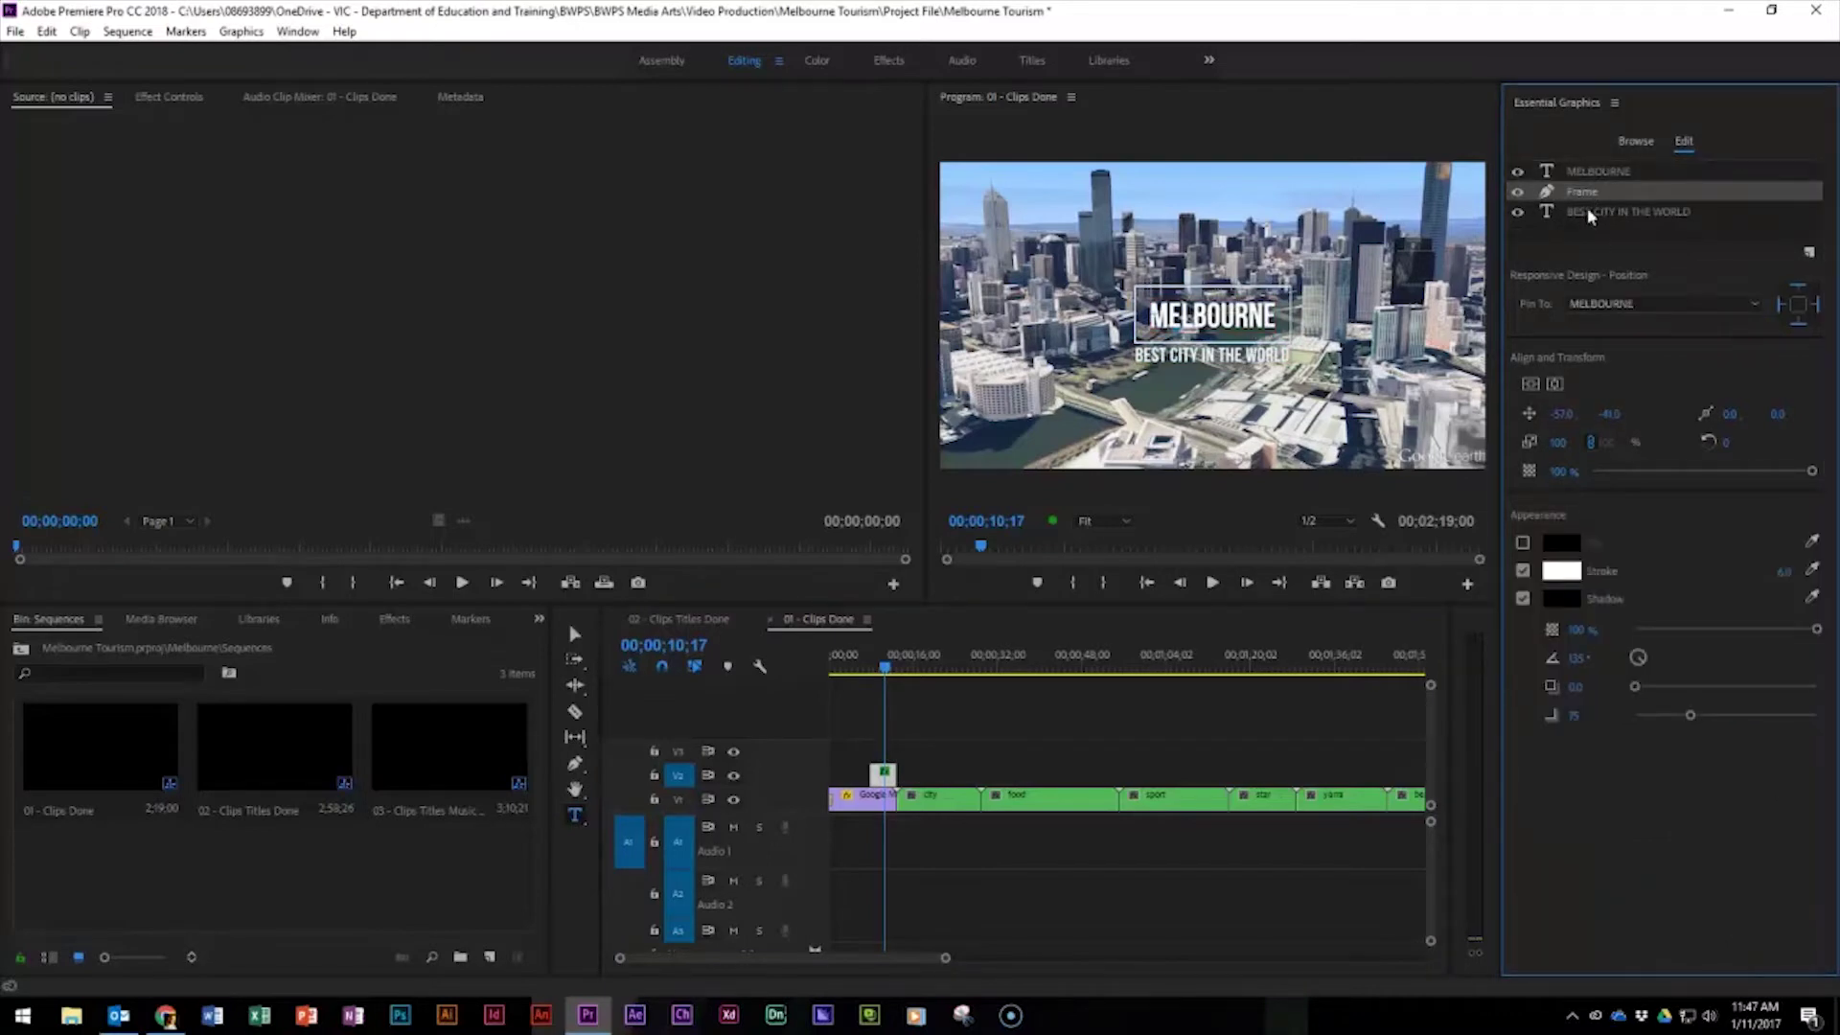
pyautogui.click(1588, 212)
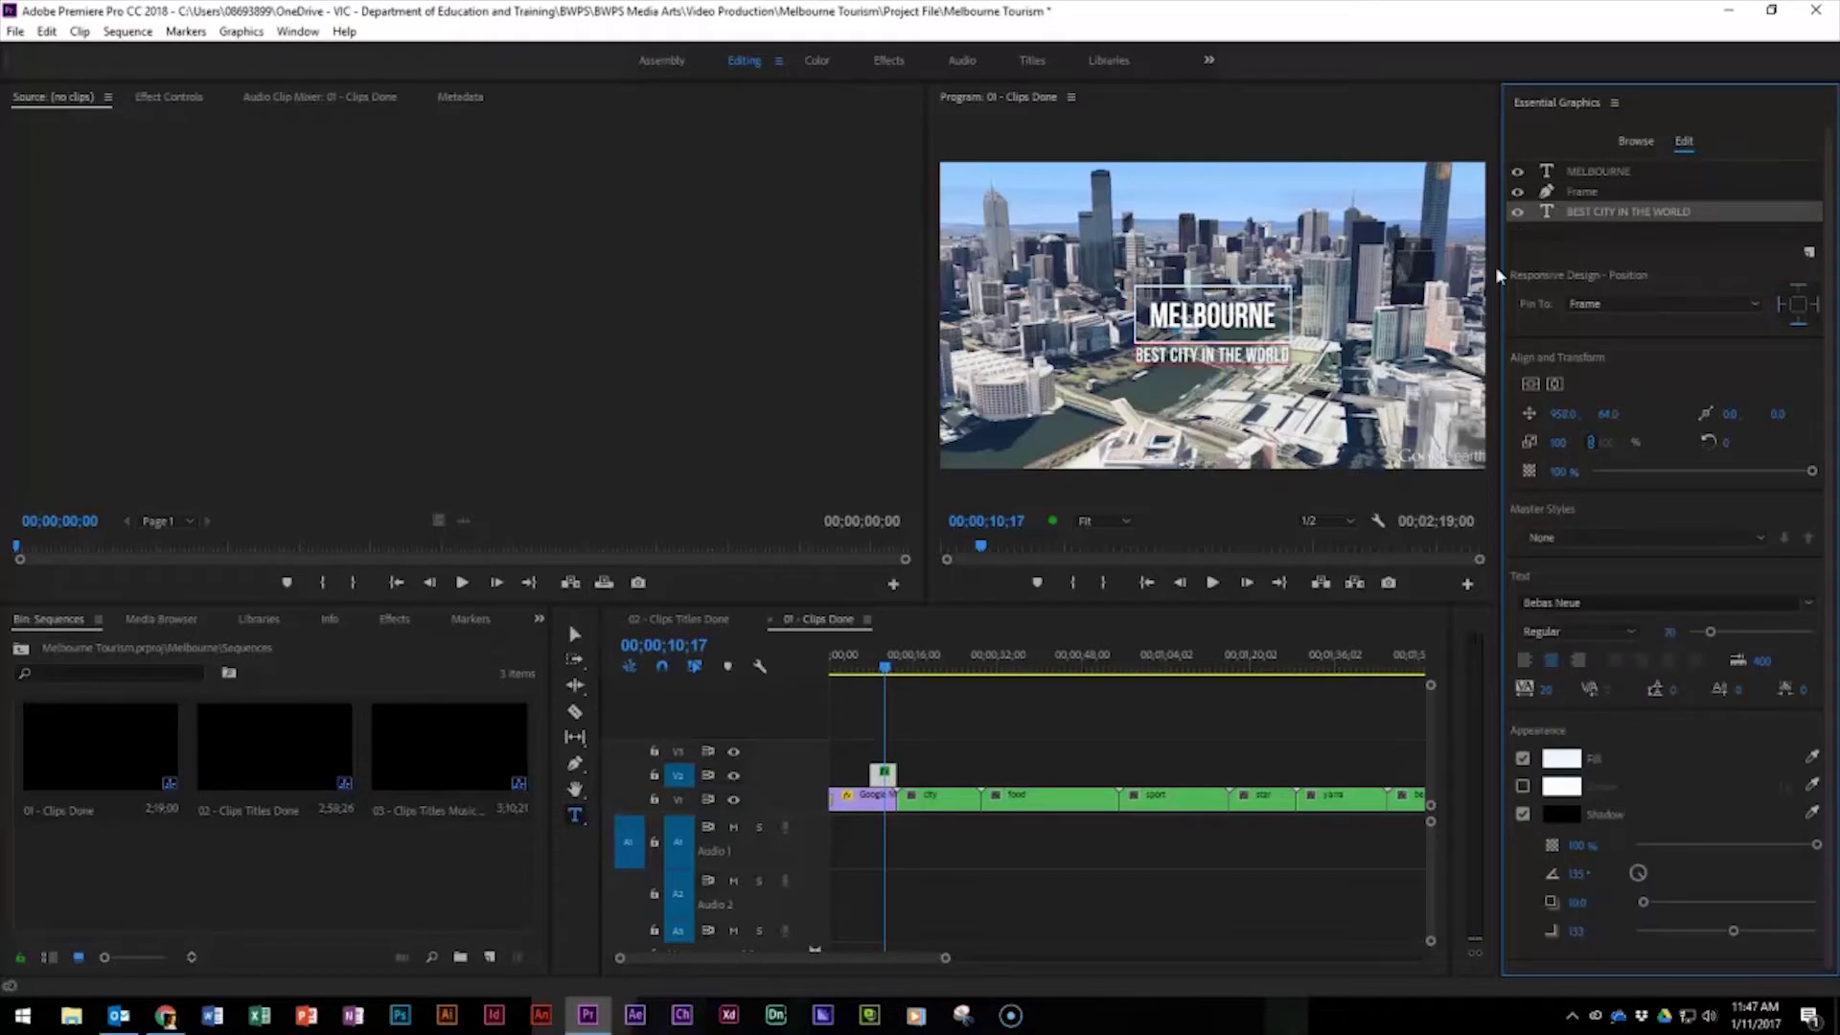
pyautogui.click(1588, 173)
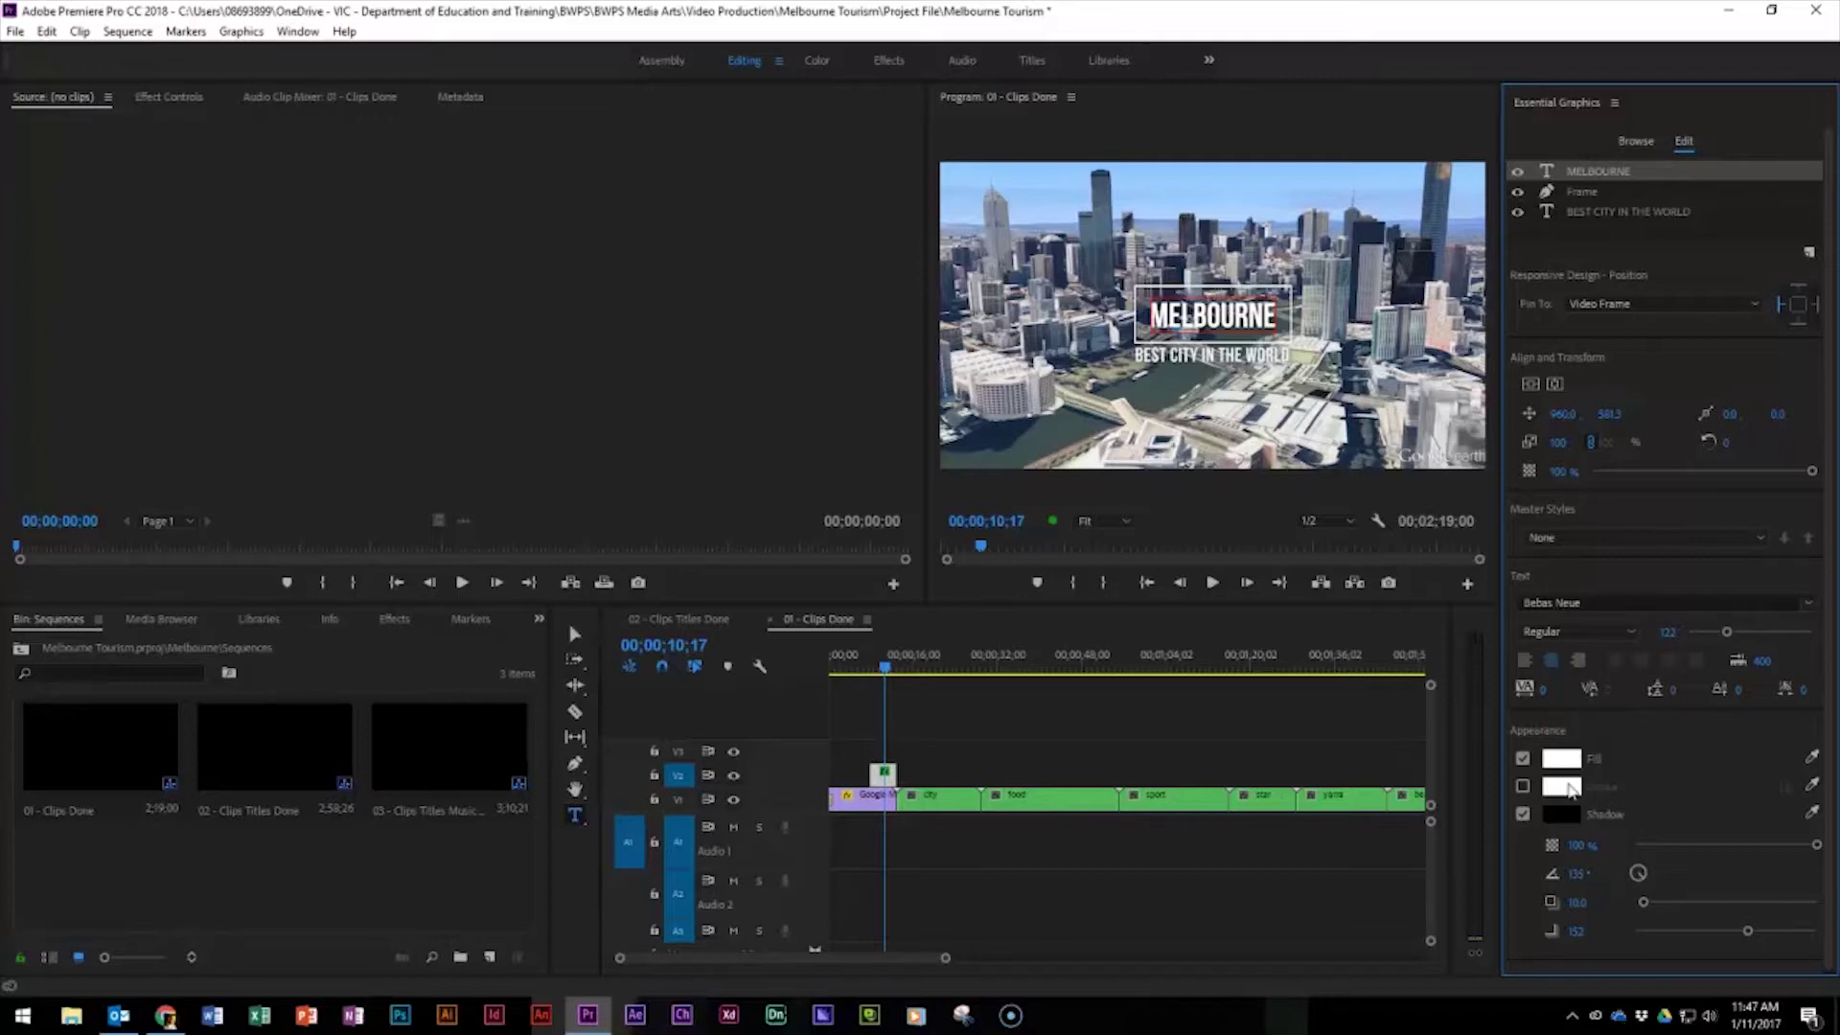
pyautogui.click(1591, 195)
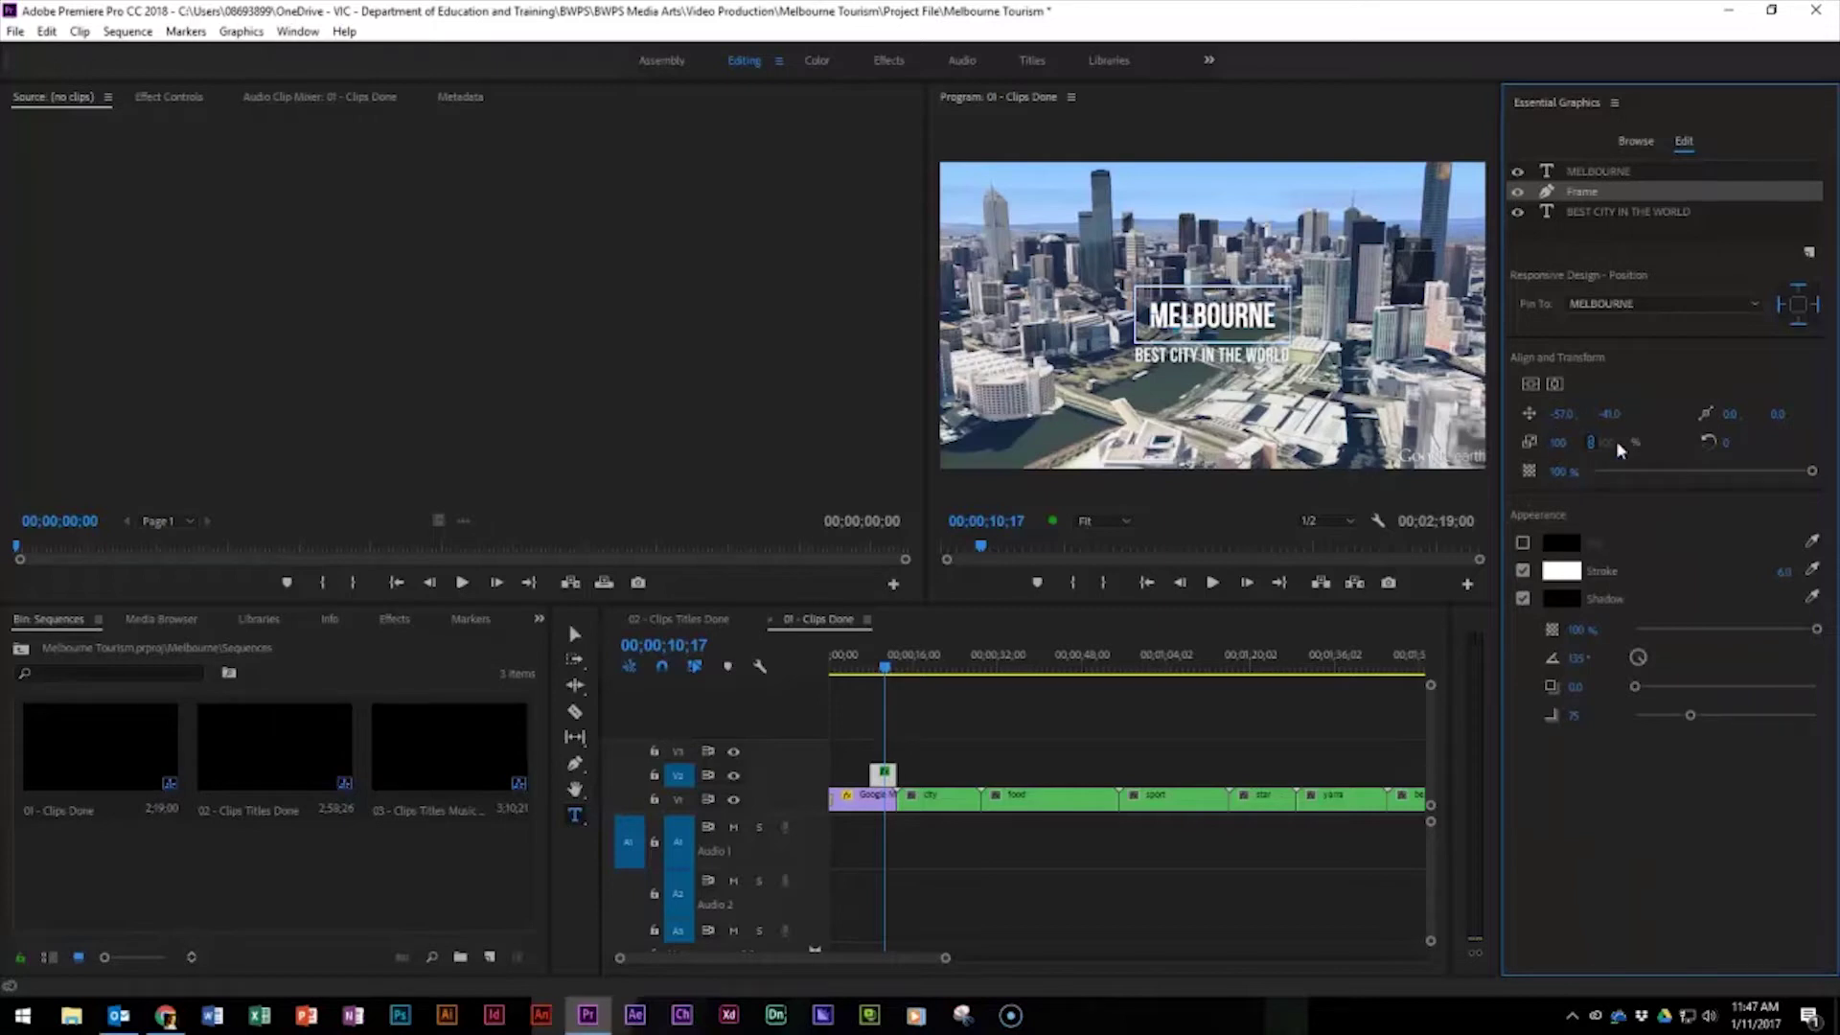
pyautogui.click(1622, 211)
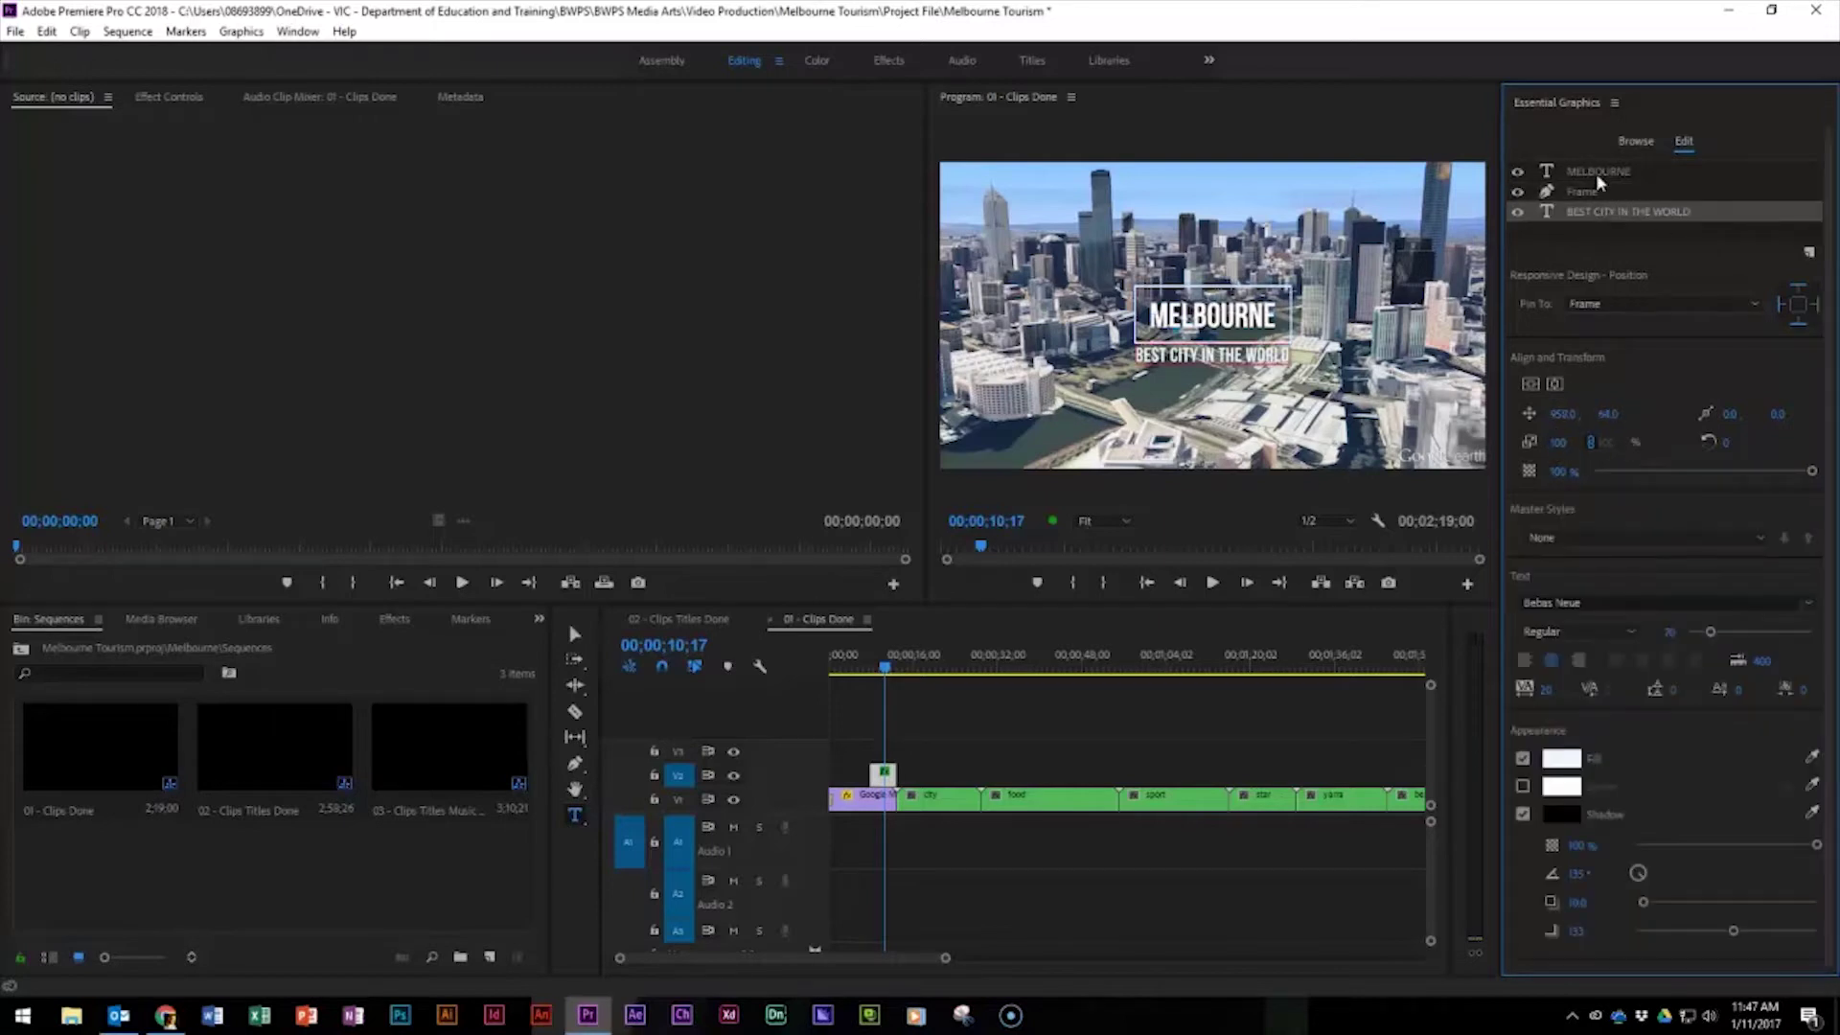
pyautogui.click(1599, 181)
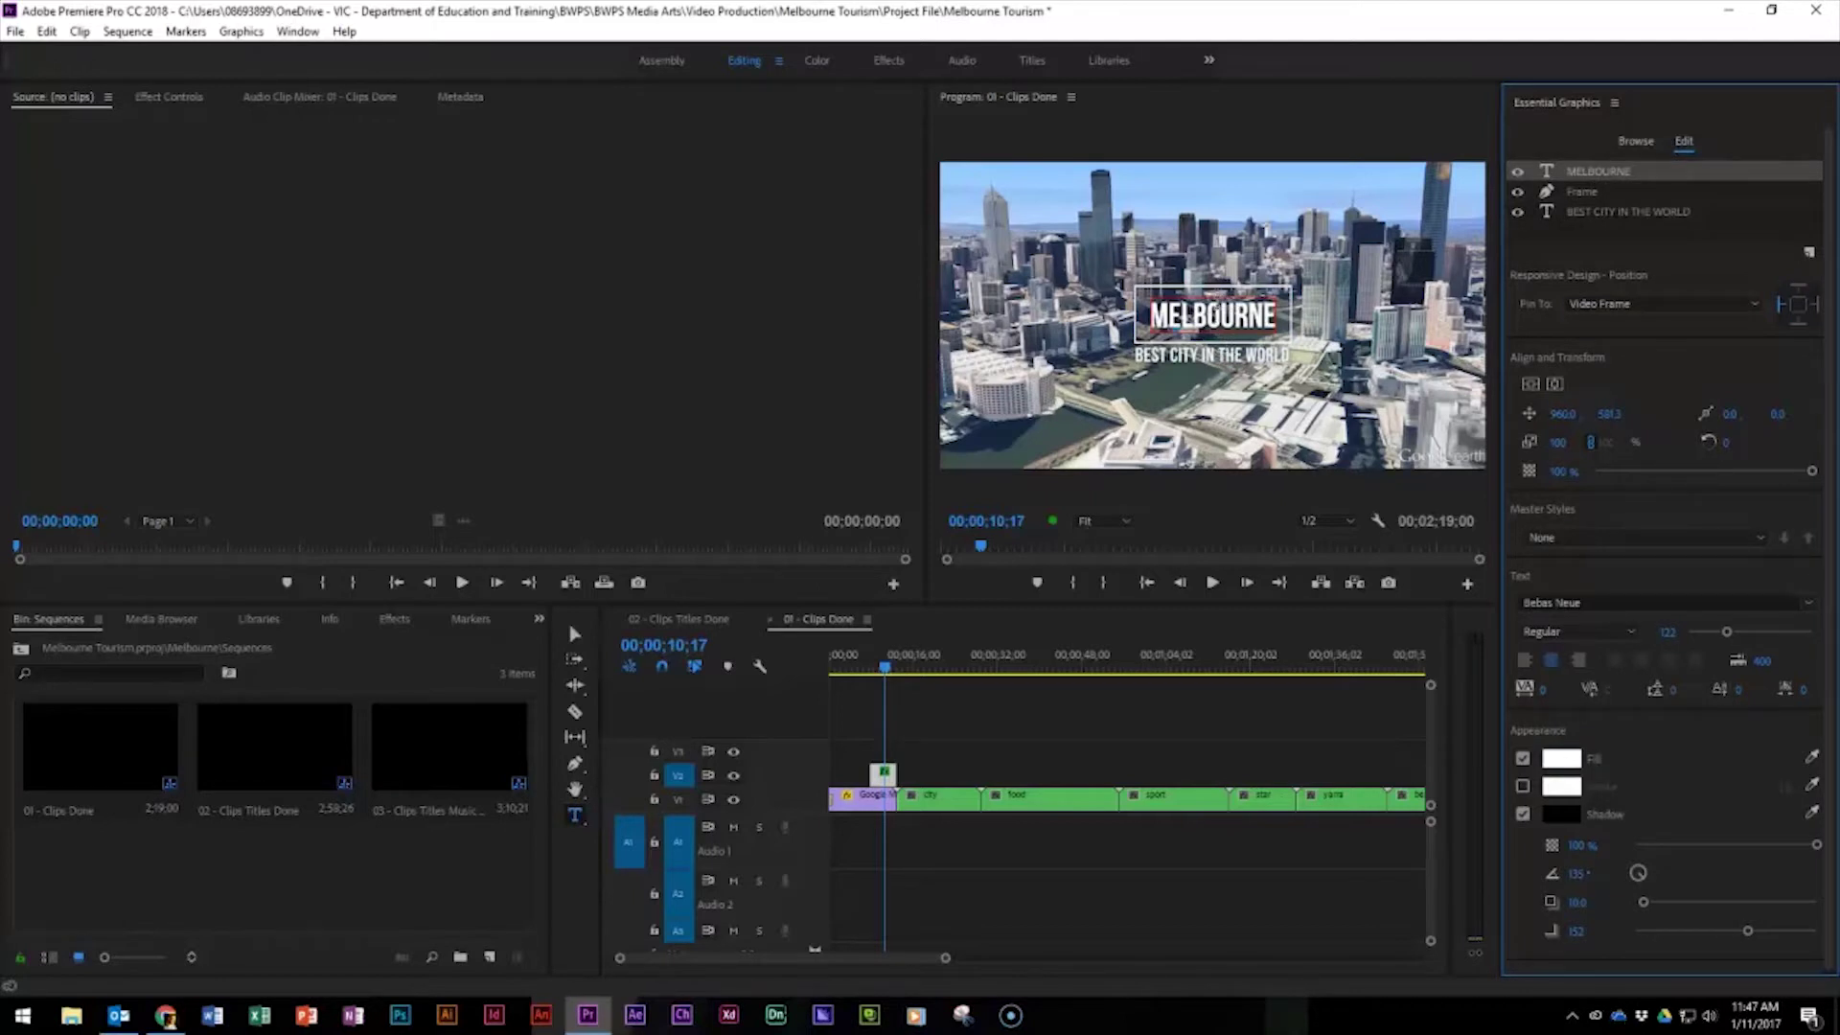
pyautogui.click(1227, 281)
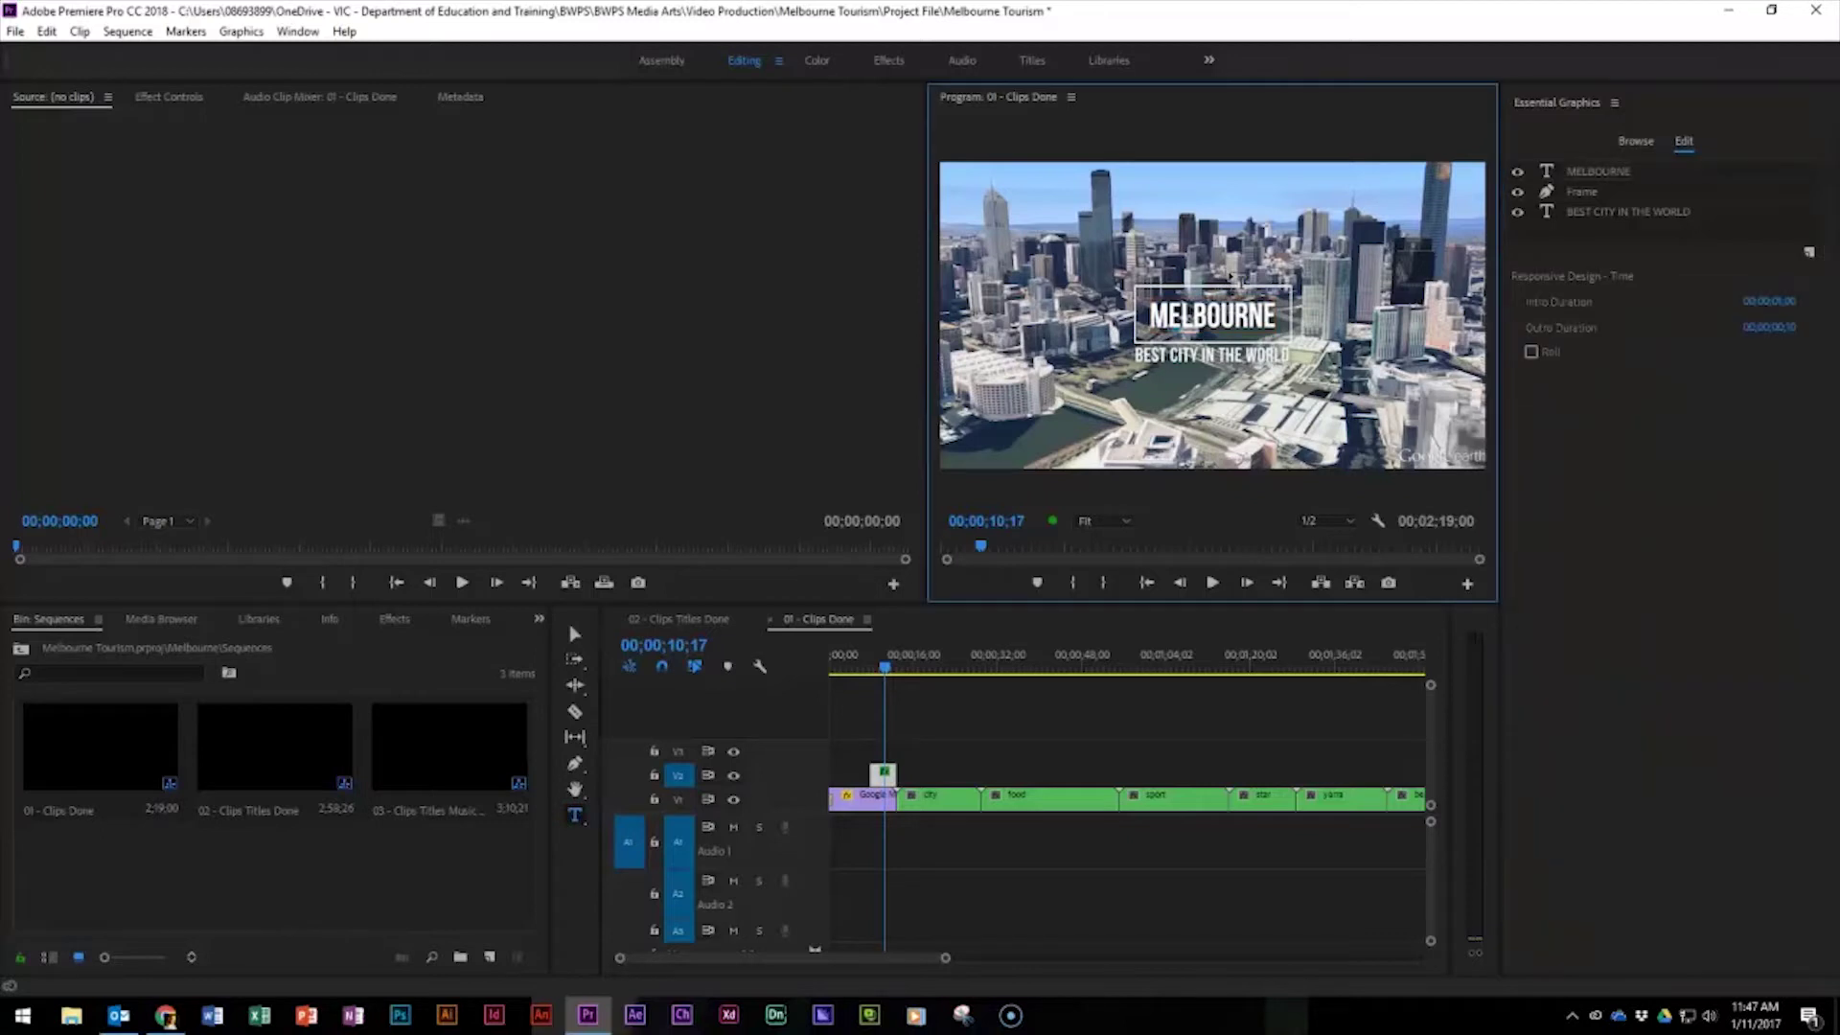
pyautogui.click(1227, 281)
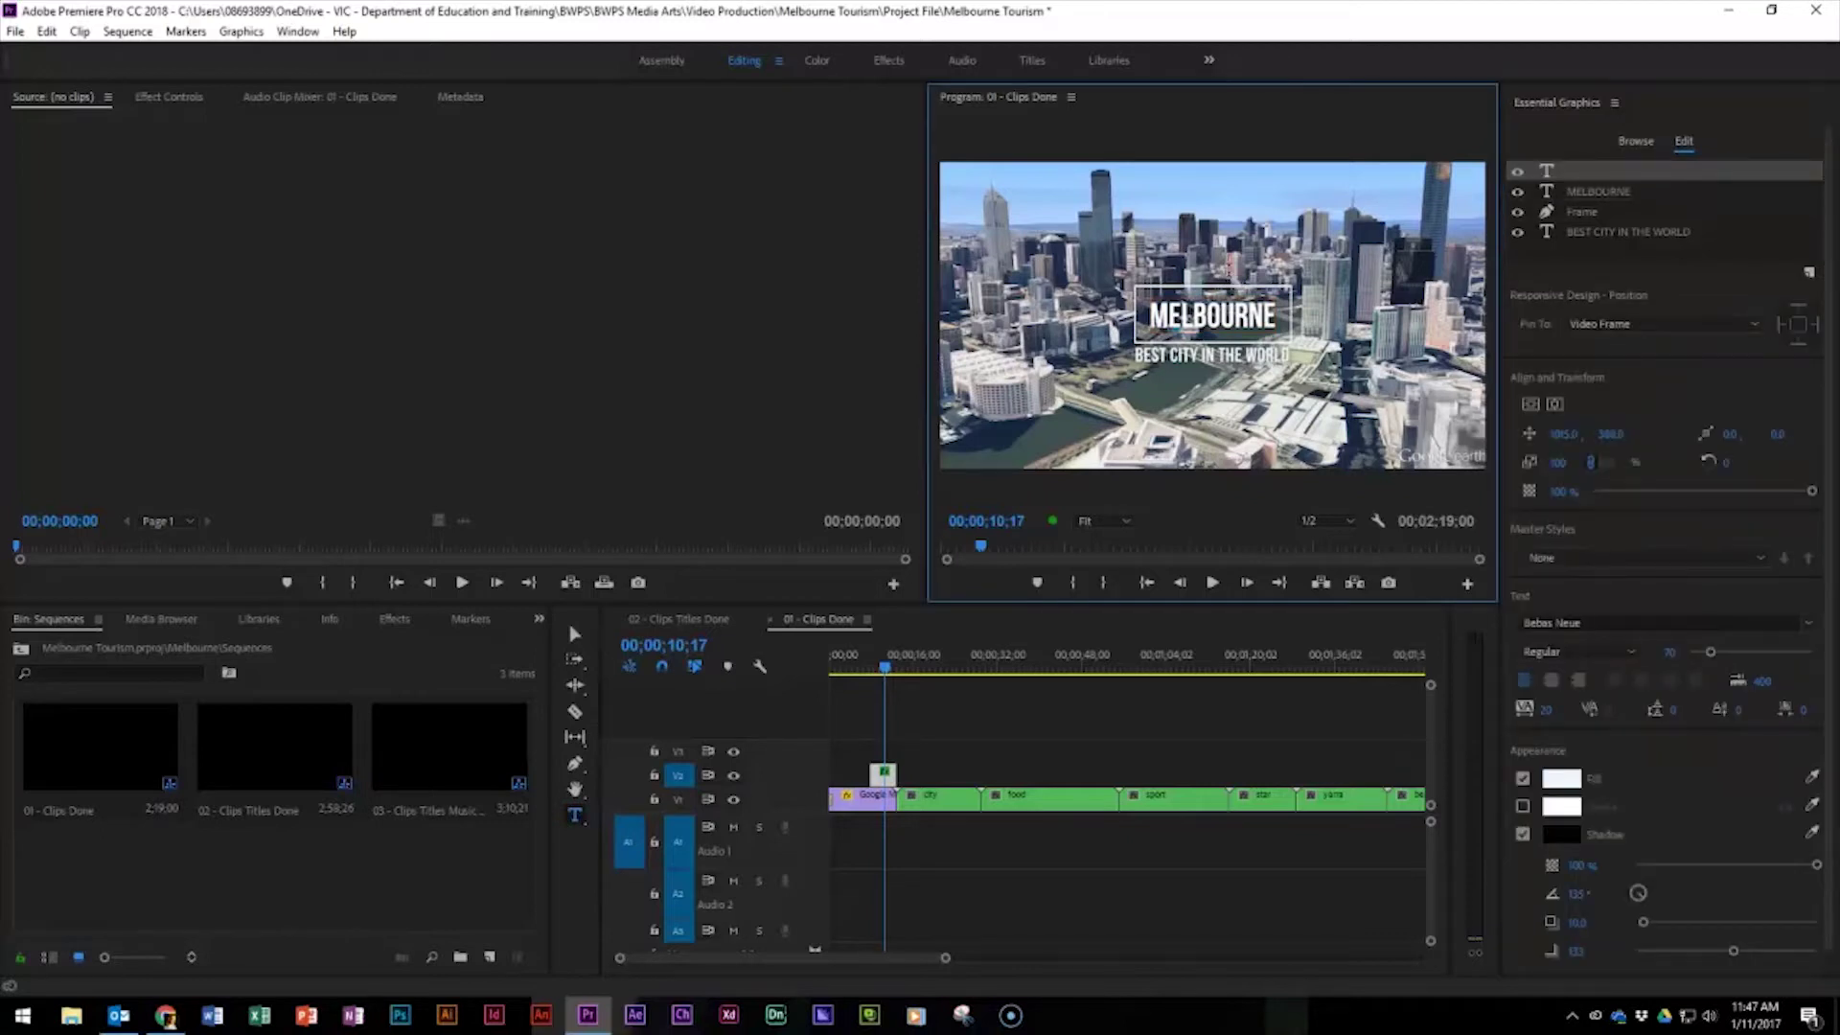
pyautogui.rightClick(1570, 172)
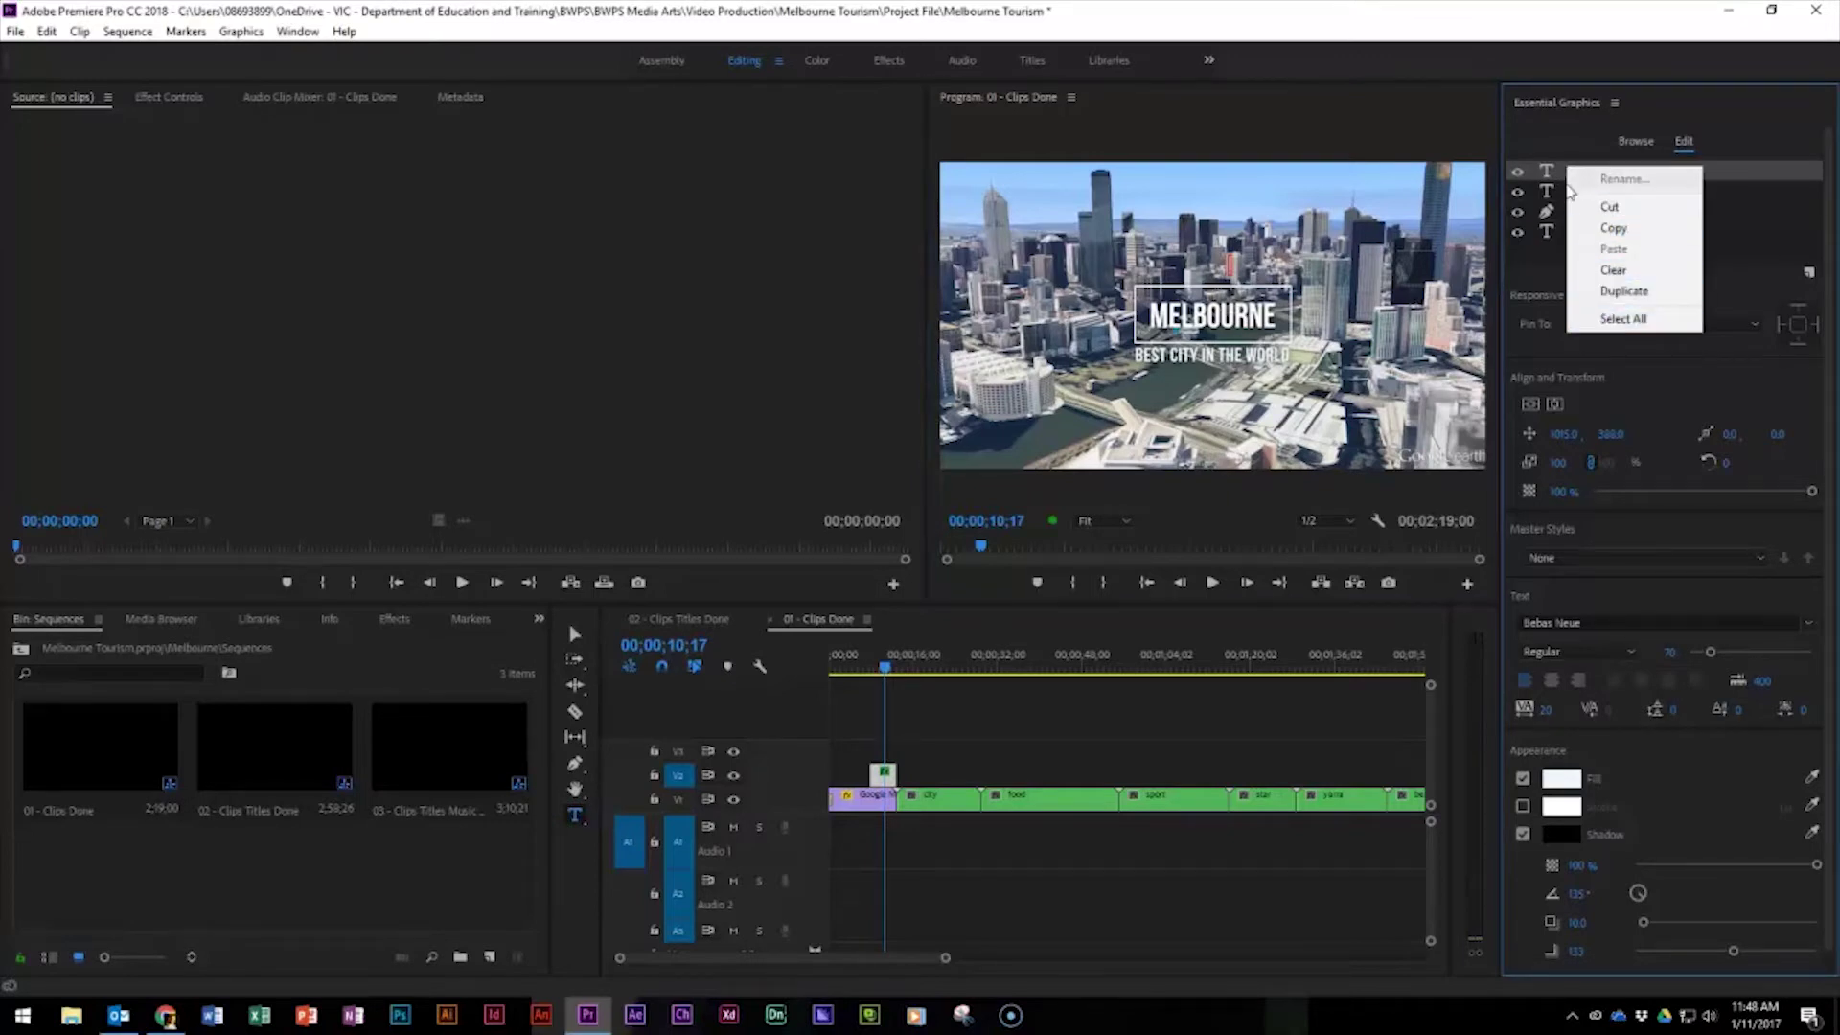
pyautogui.click(1546, 172)
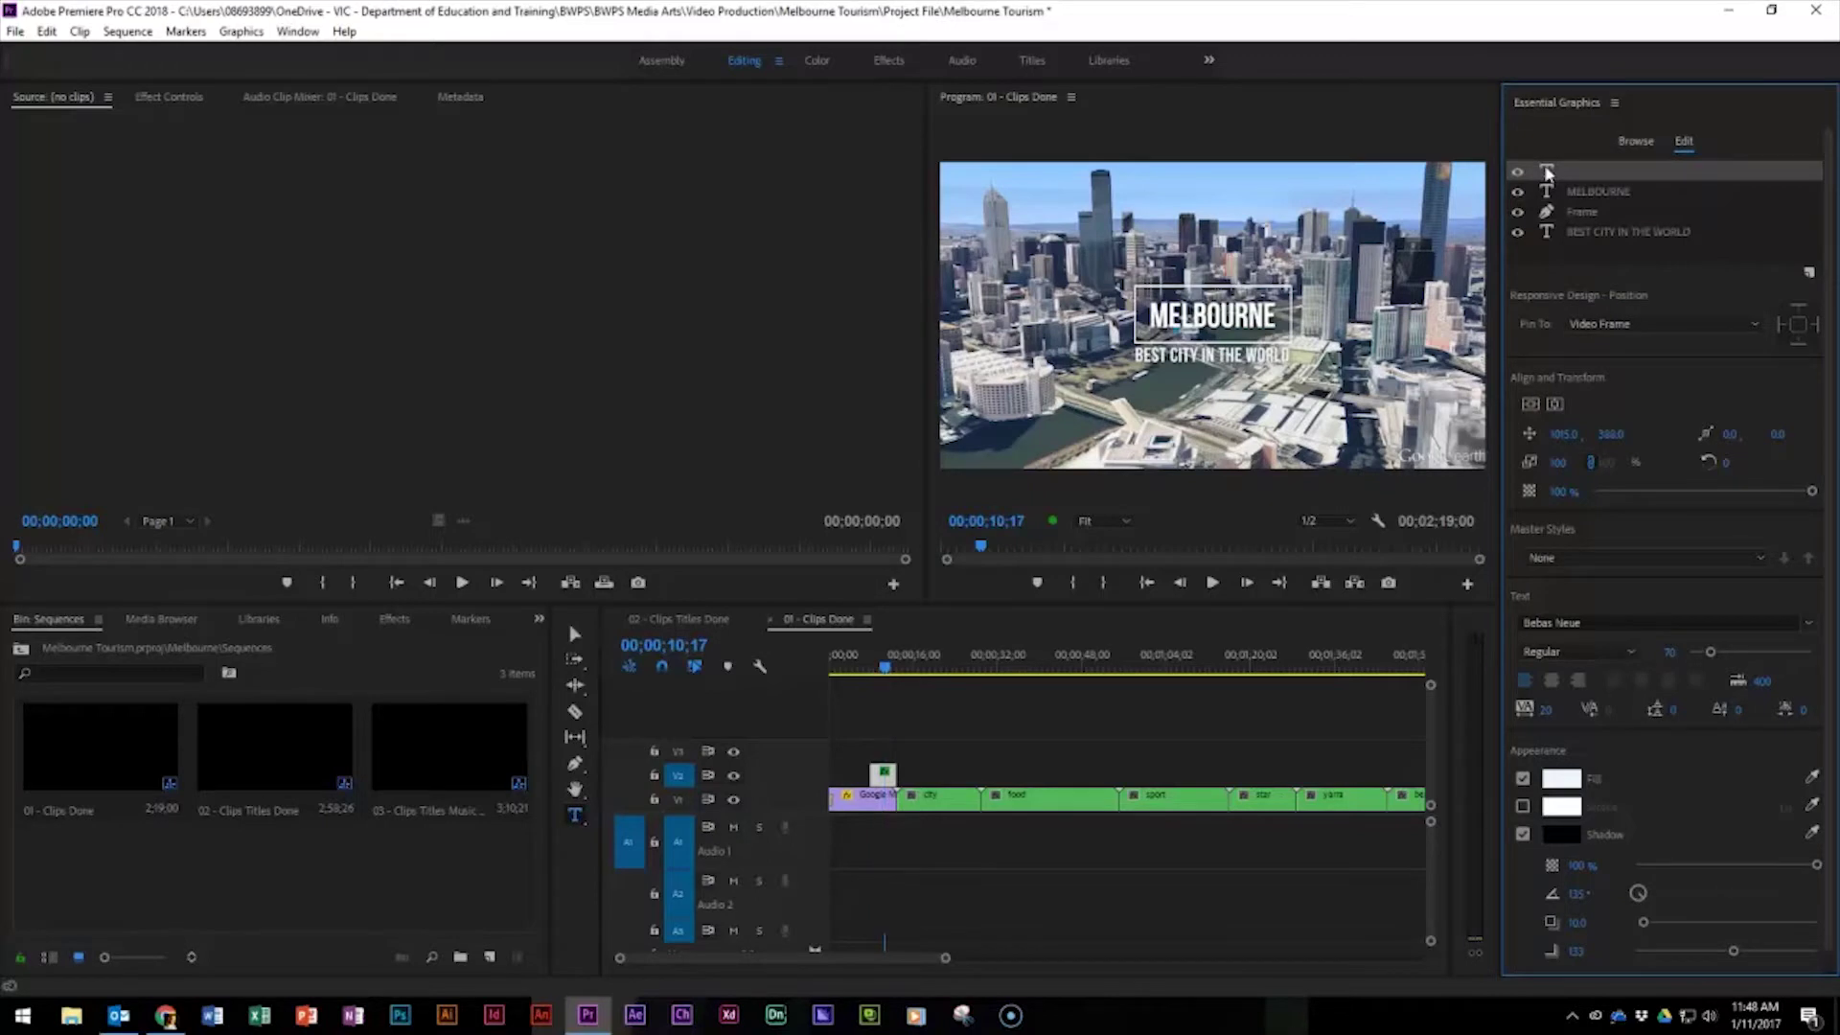
pyautogui.press('Delete')
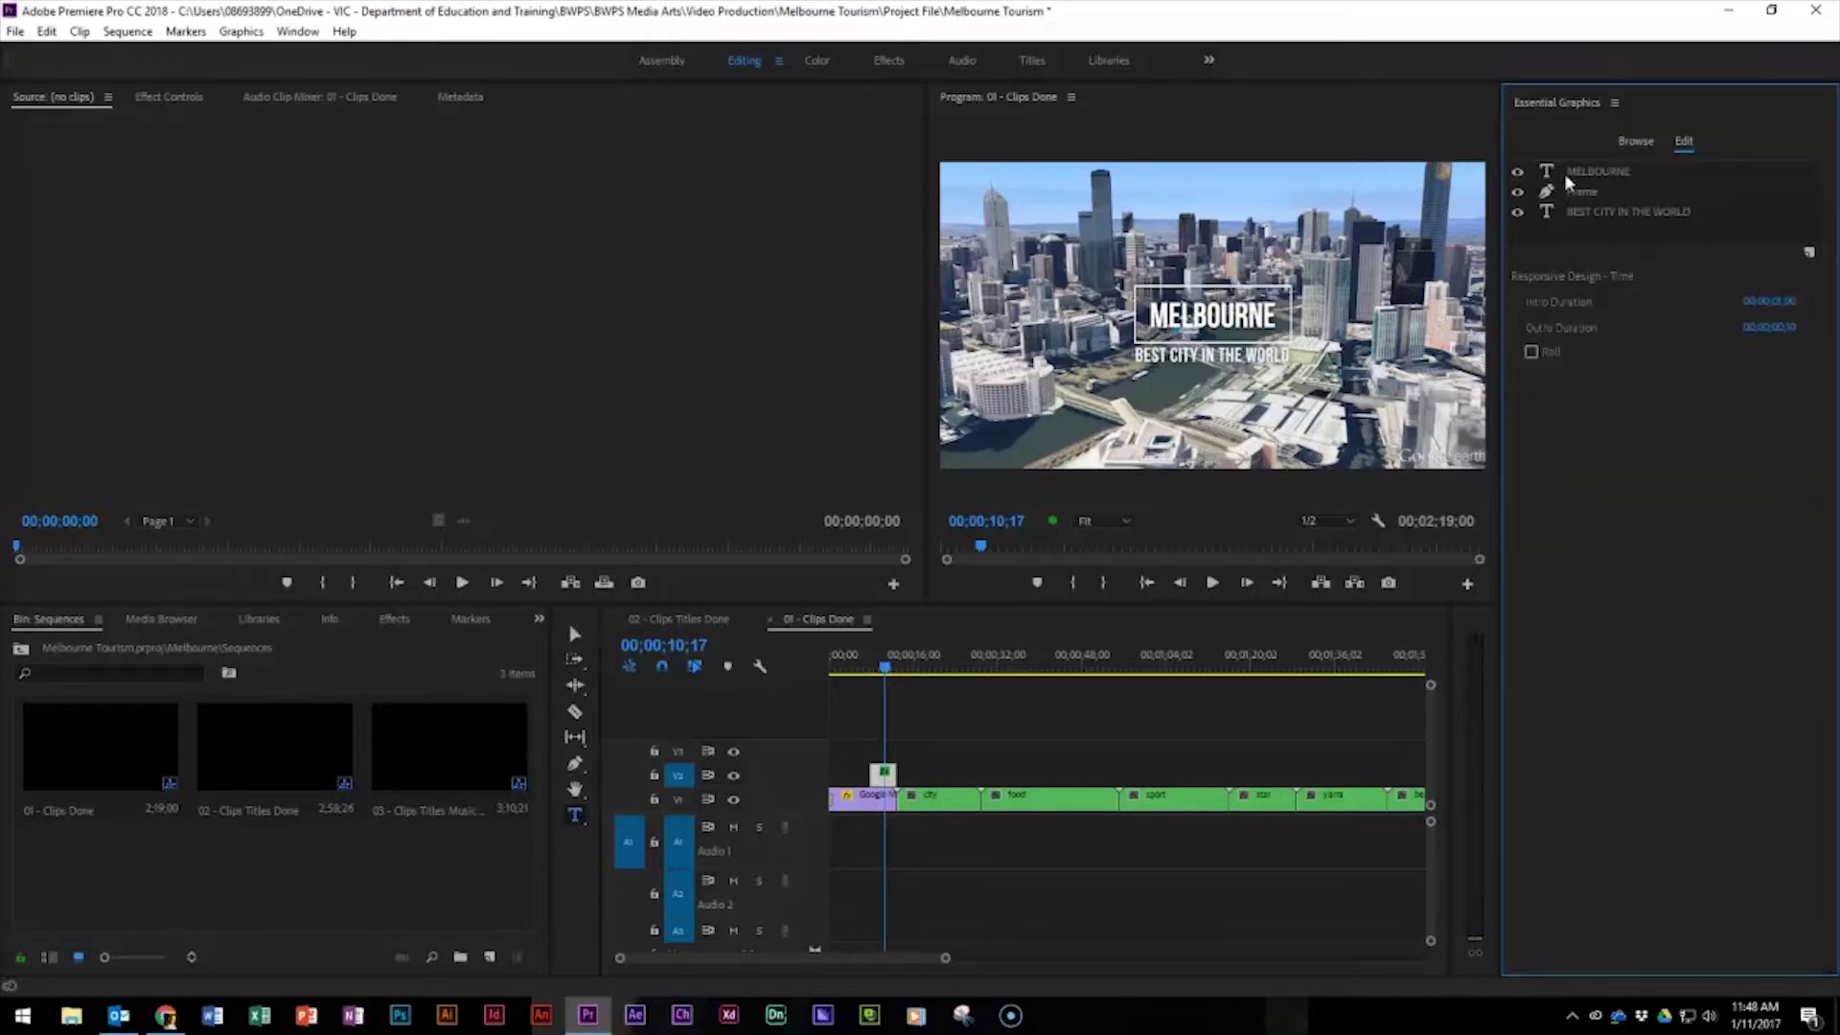
pyautogui.click(1589, 193)
pyautogui.click(1594, 213)
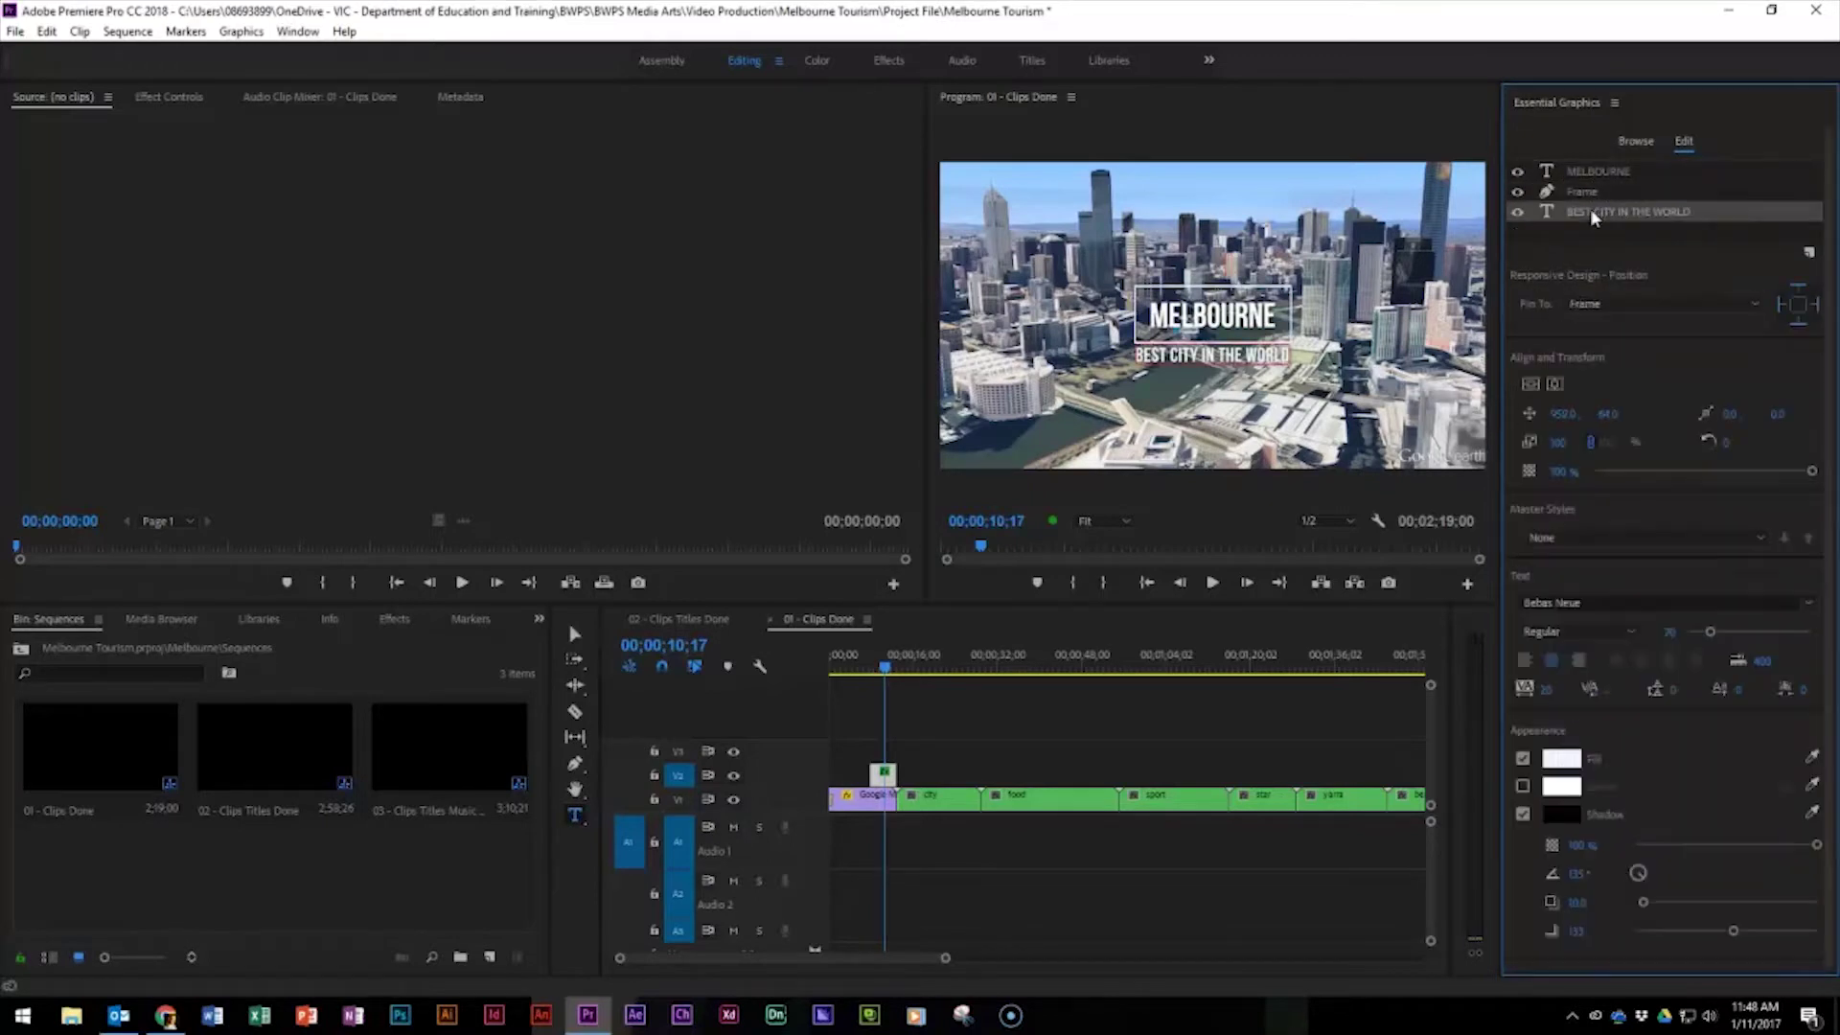
pyautogui.click(1594, 174)
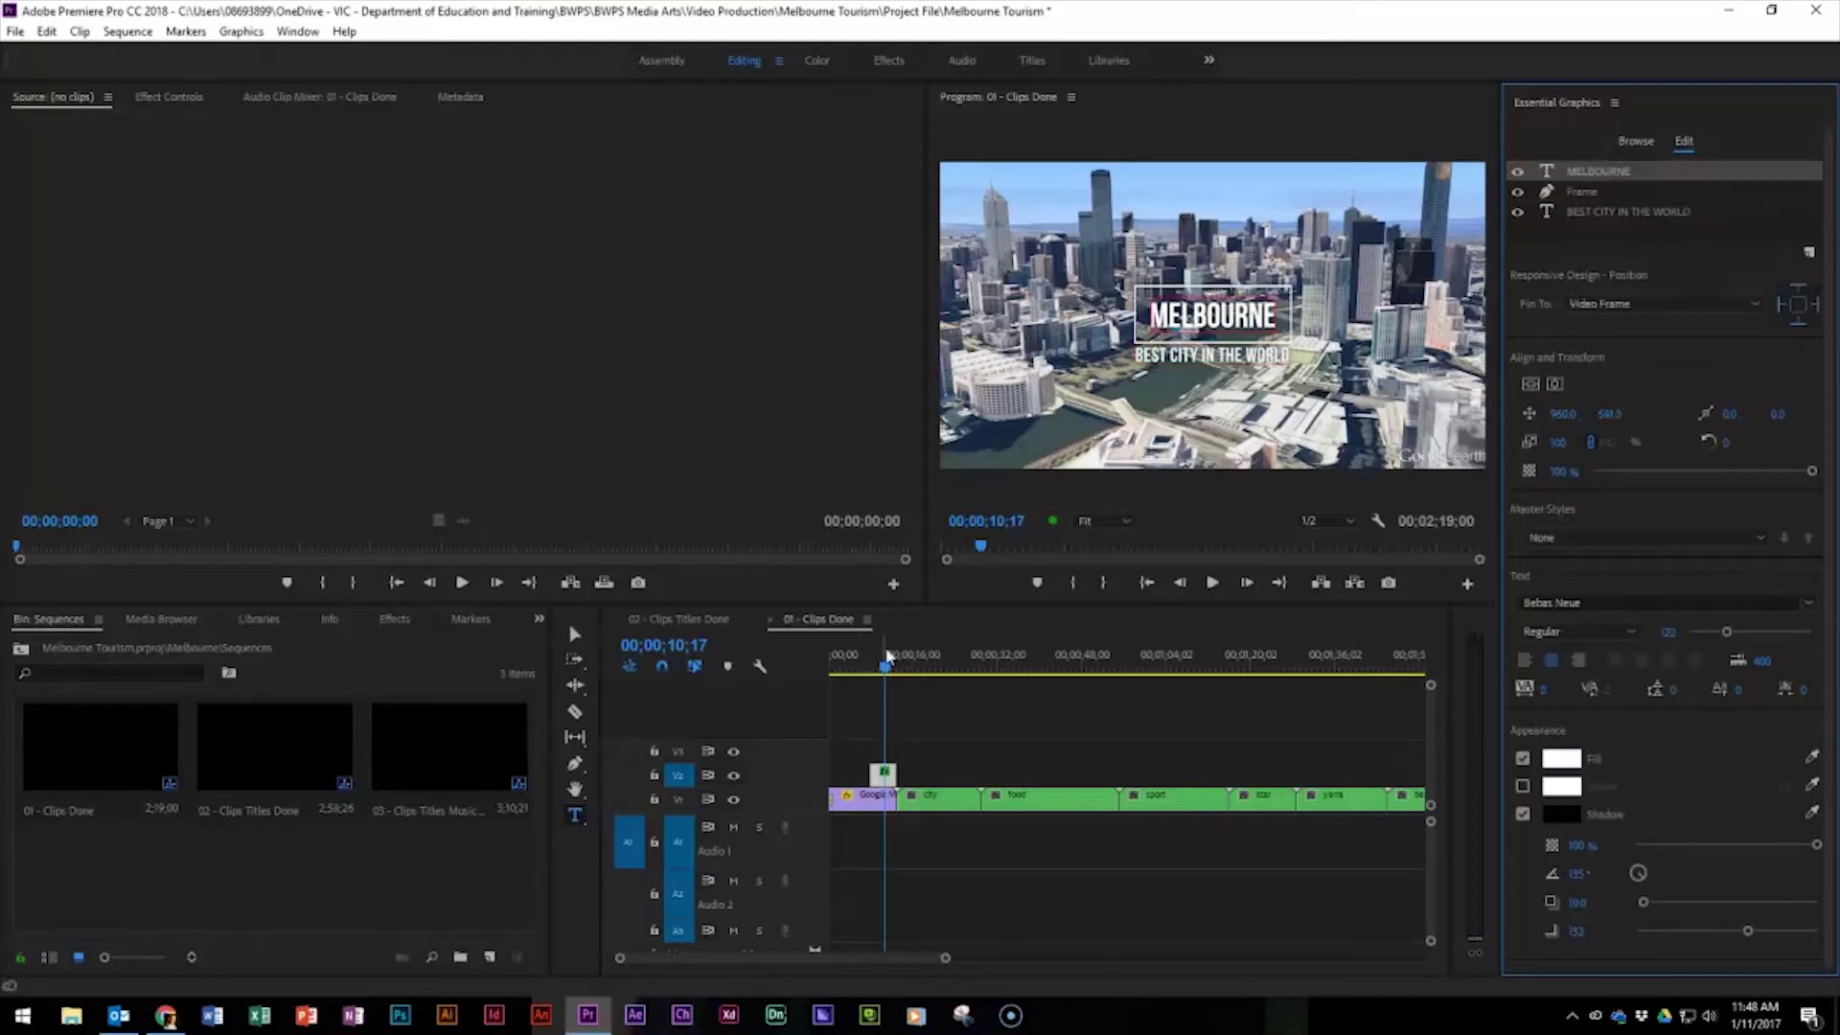
pyautogui.moveTo(890, 662); pyautogui.dragTo(868, 671)
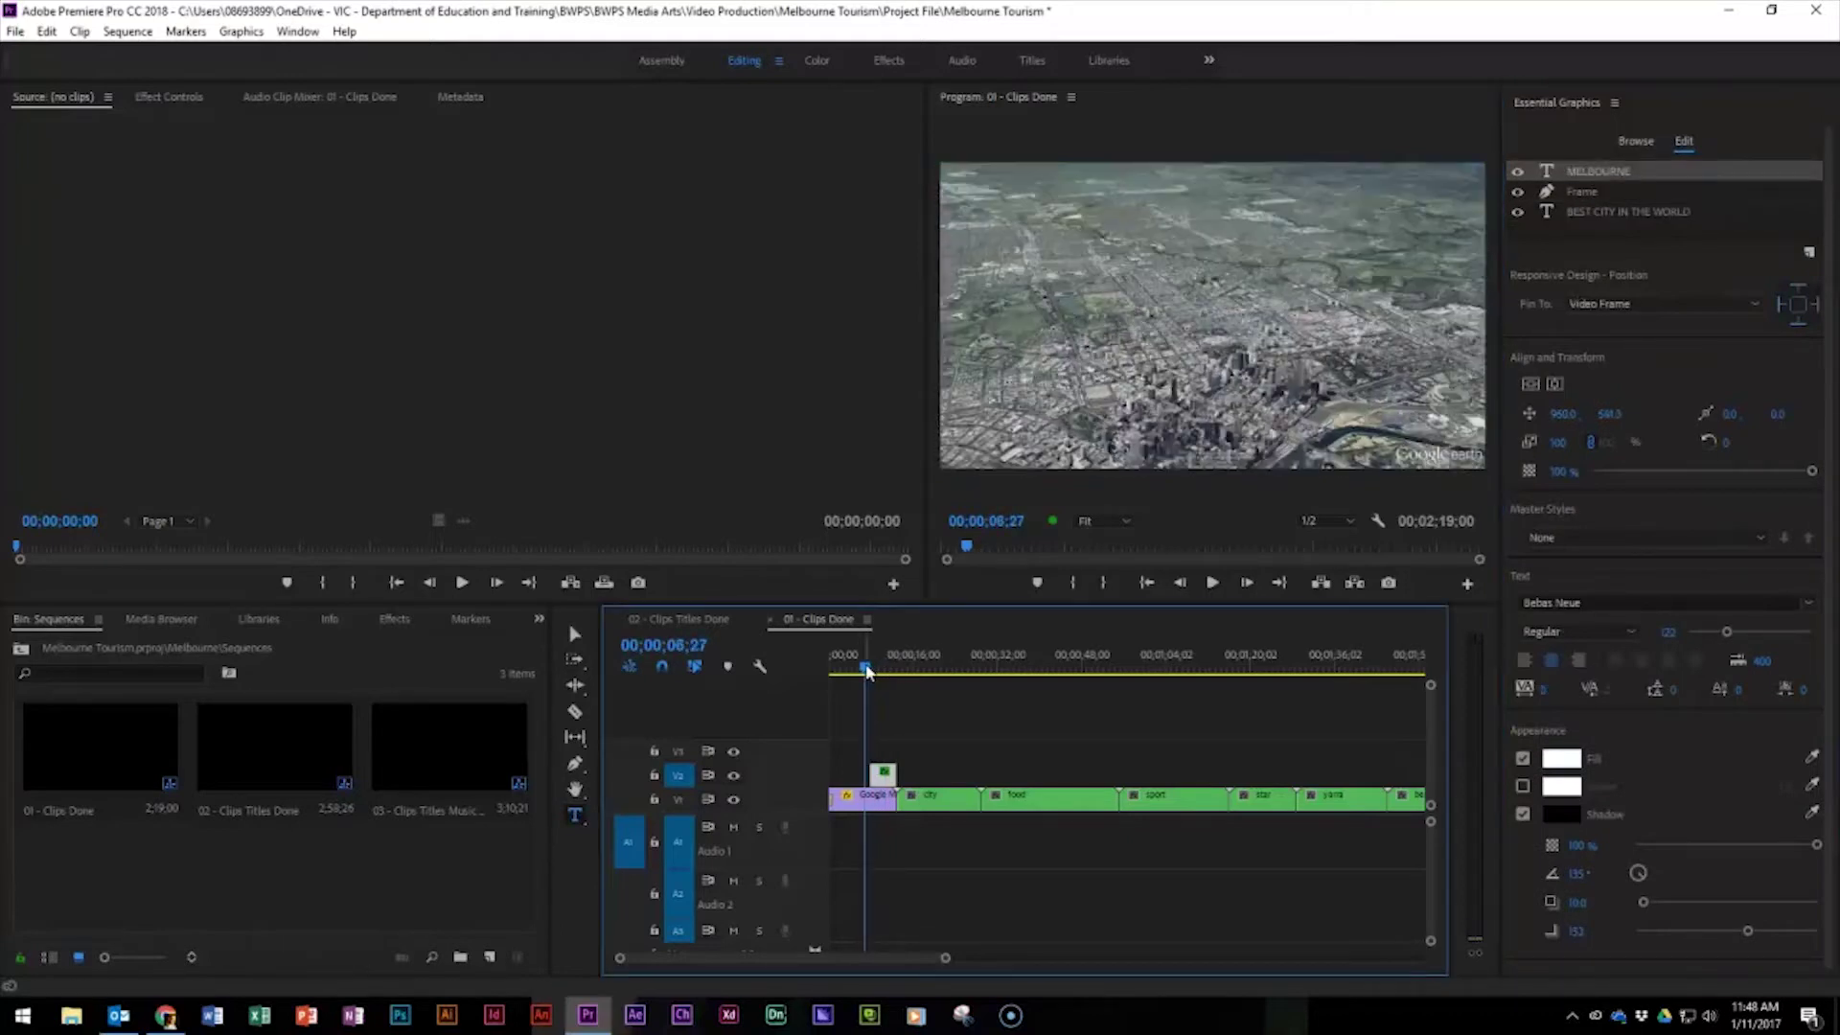
pyautogui.press('space')
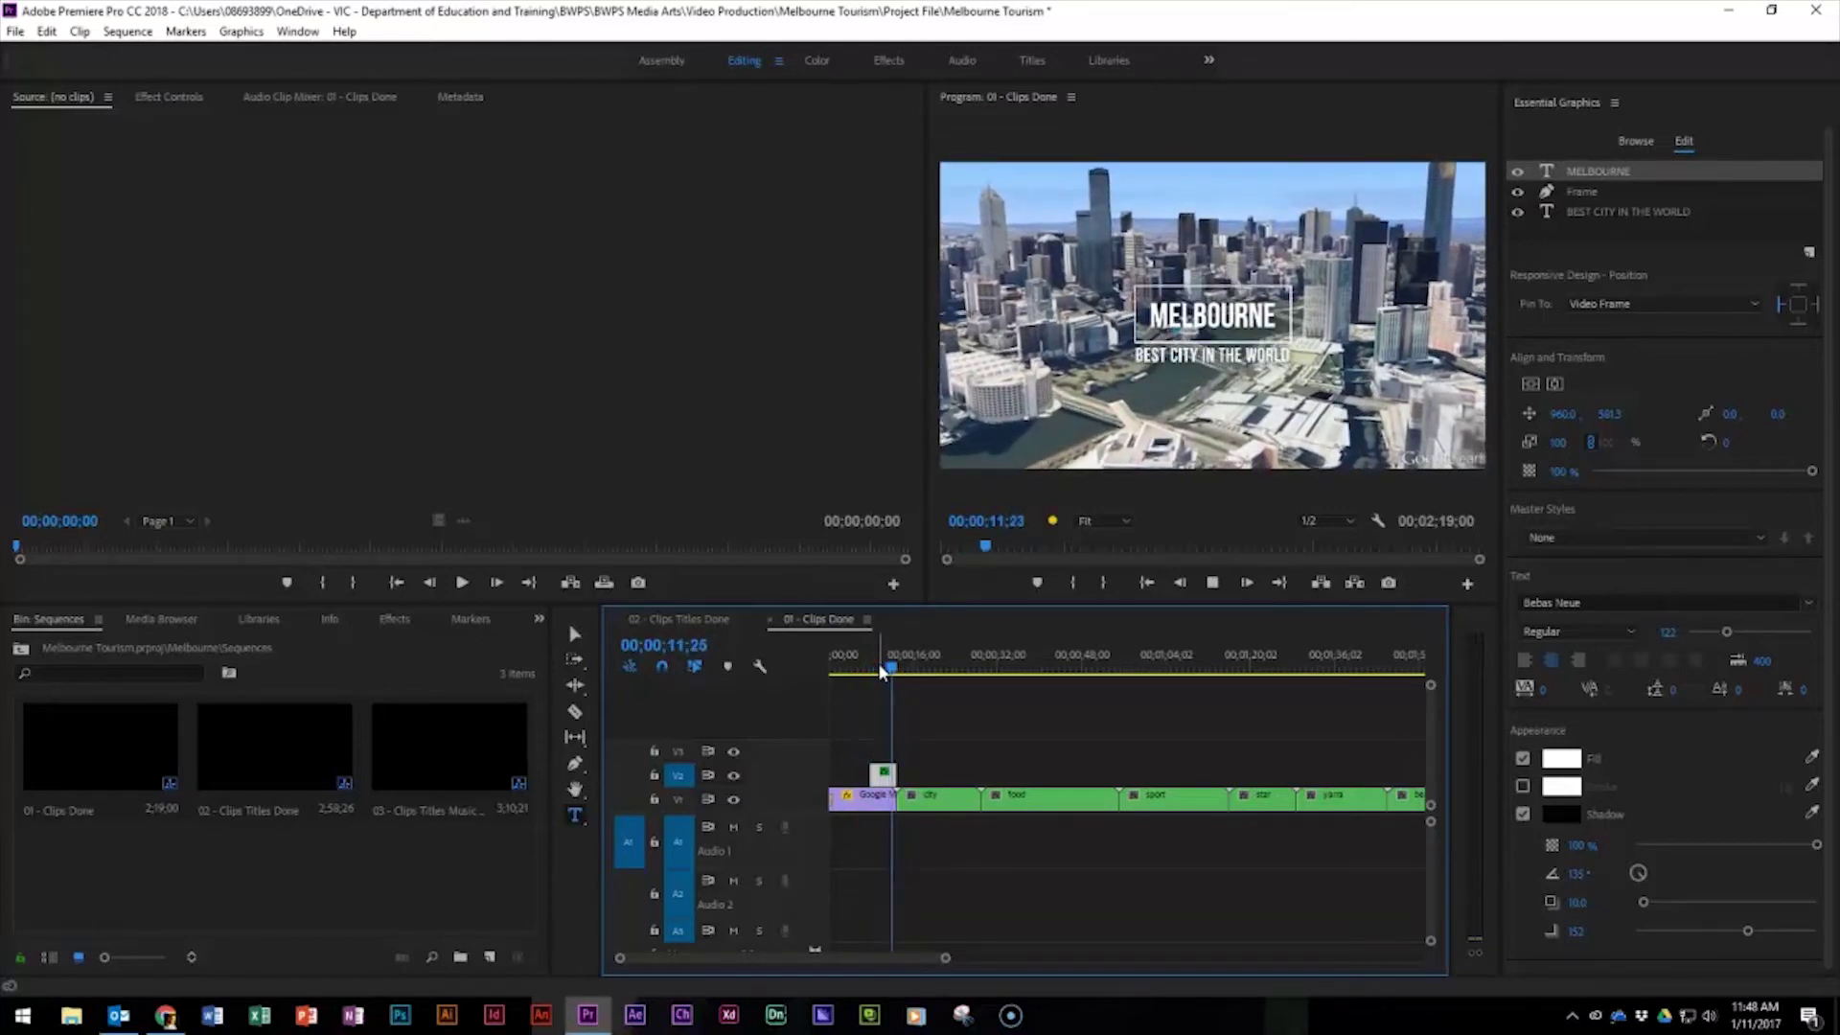
pyautogui.press('space')
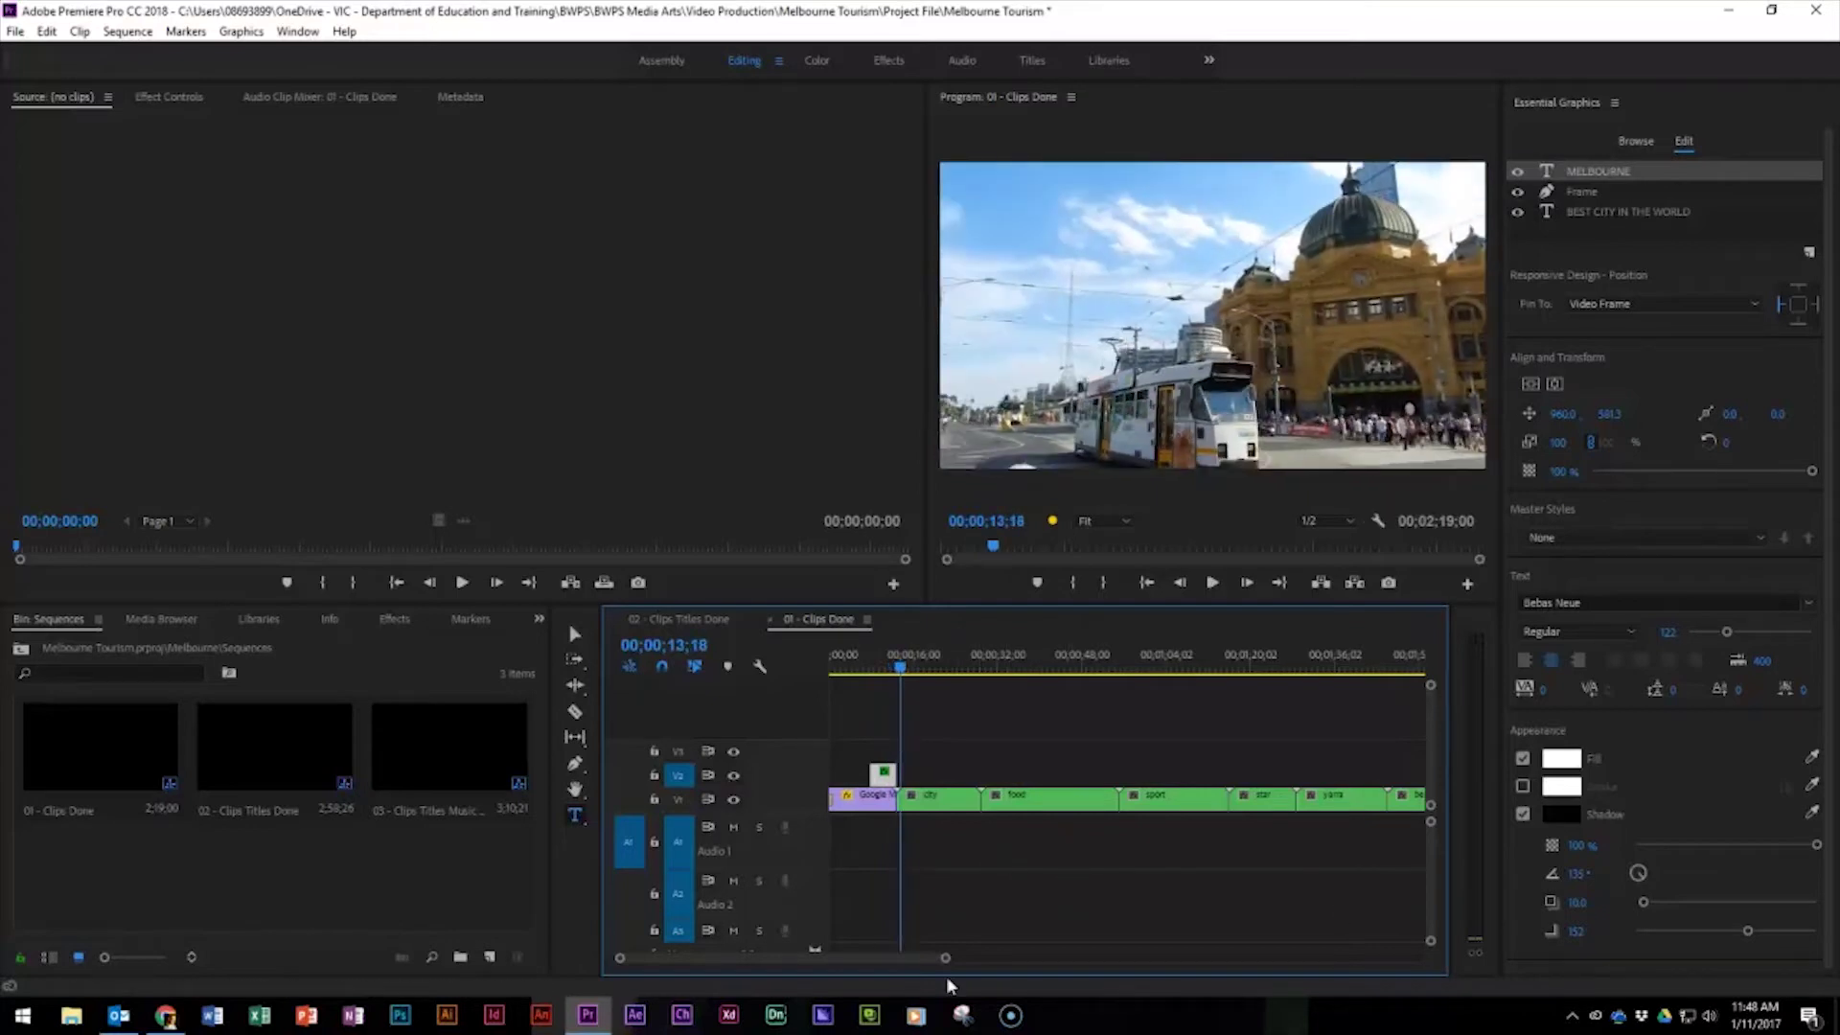
# Step: Zoom the timeline out and shift V1 clips left to rearrange them
pyautogui.moveTo(947, 962); pyautogui.dragTo(1147, 962)
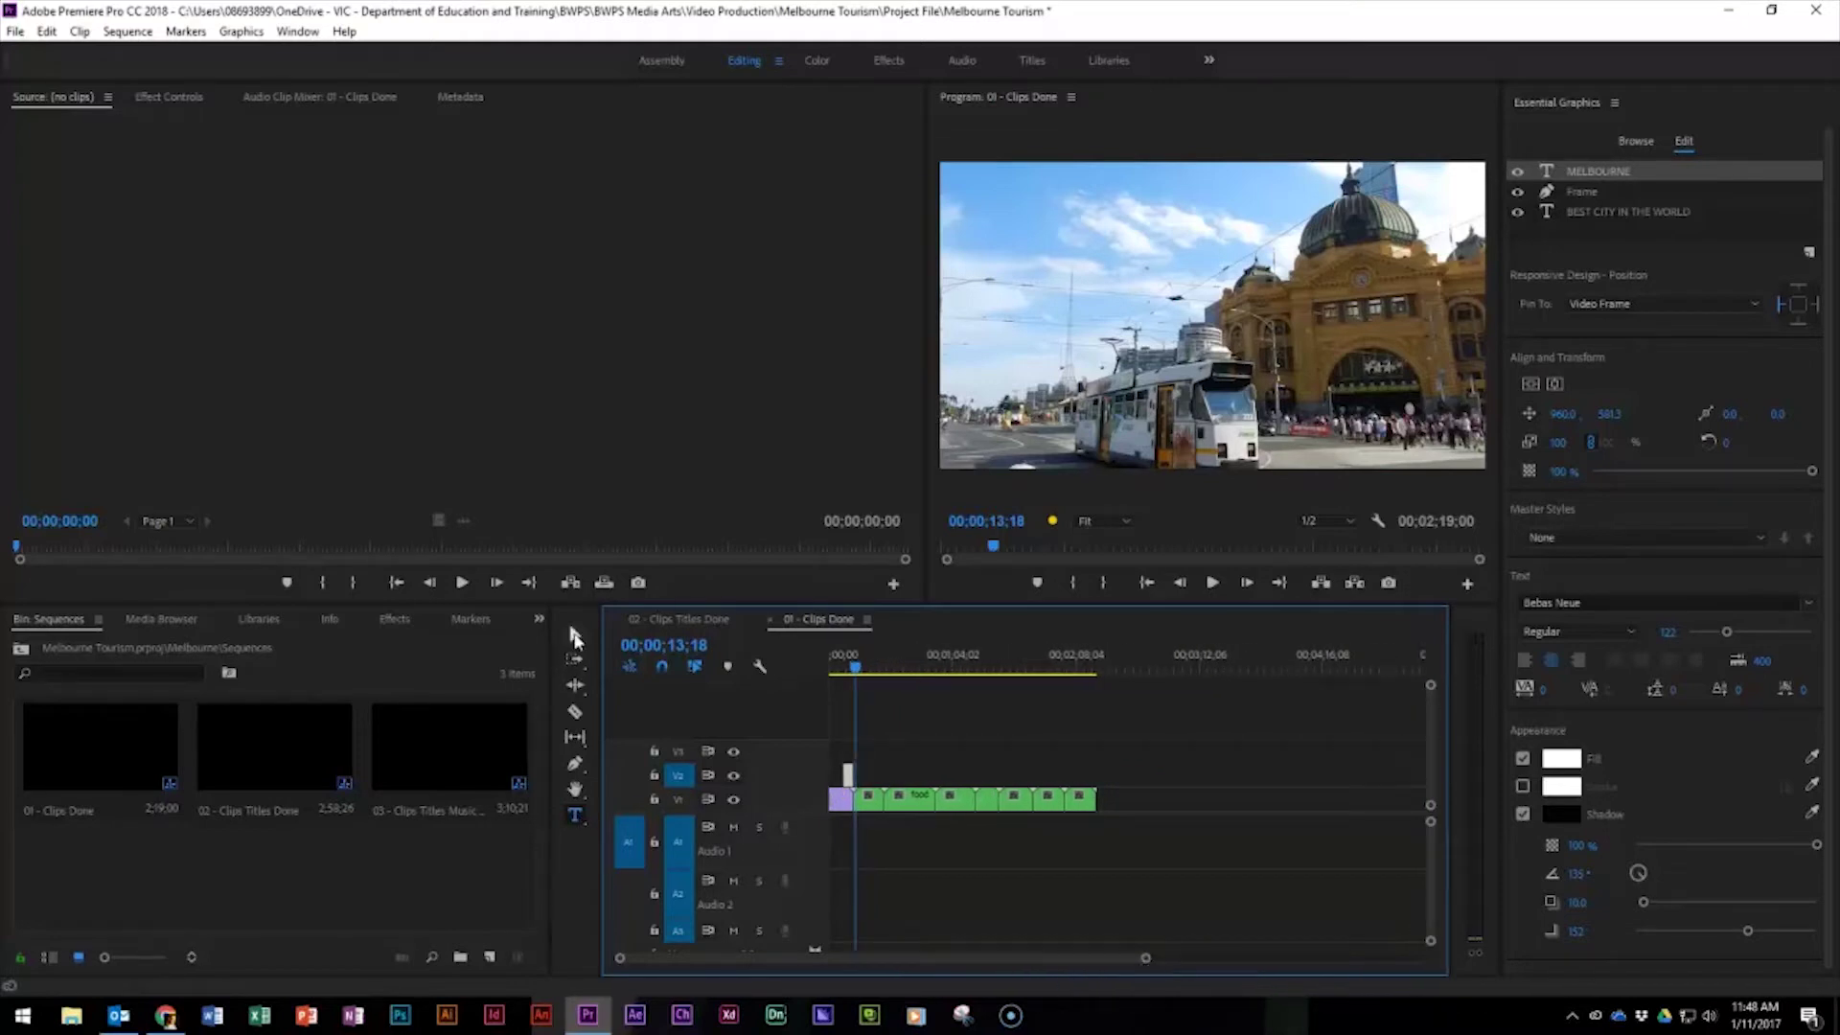
pyautogui.click(575, 635)
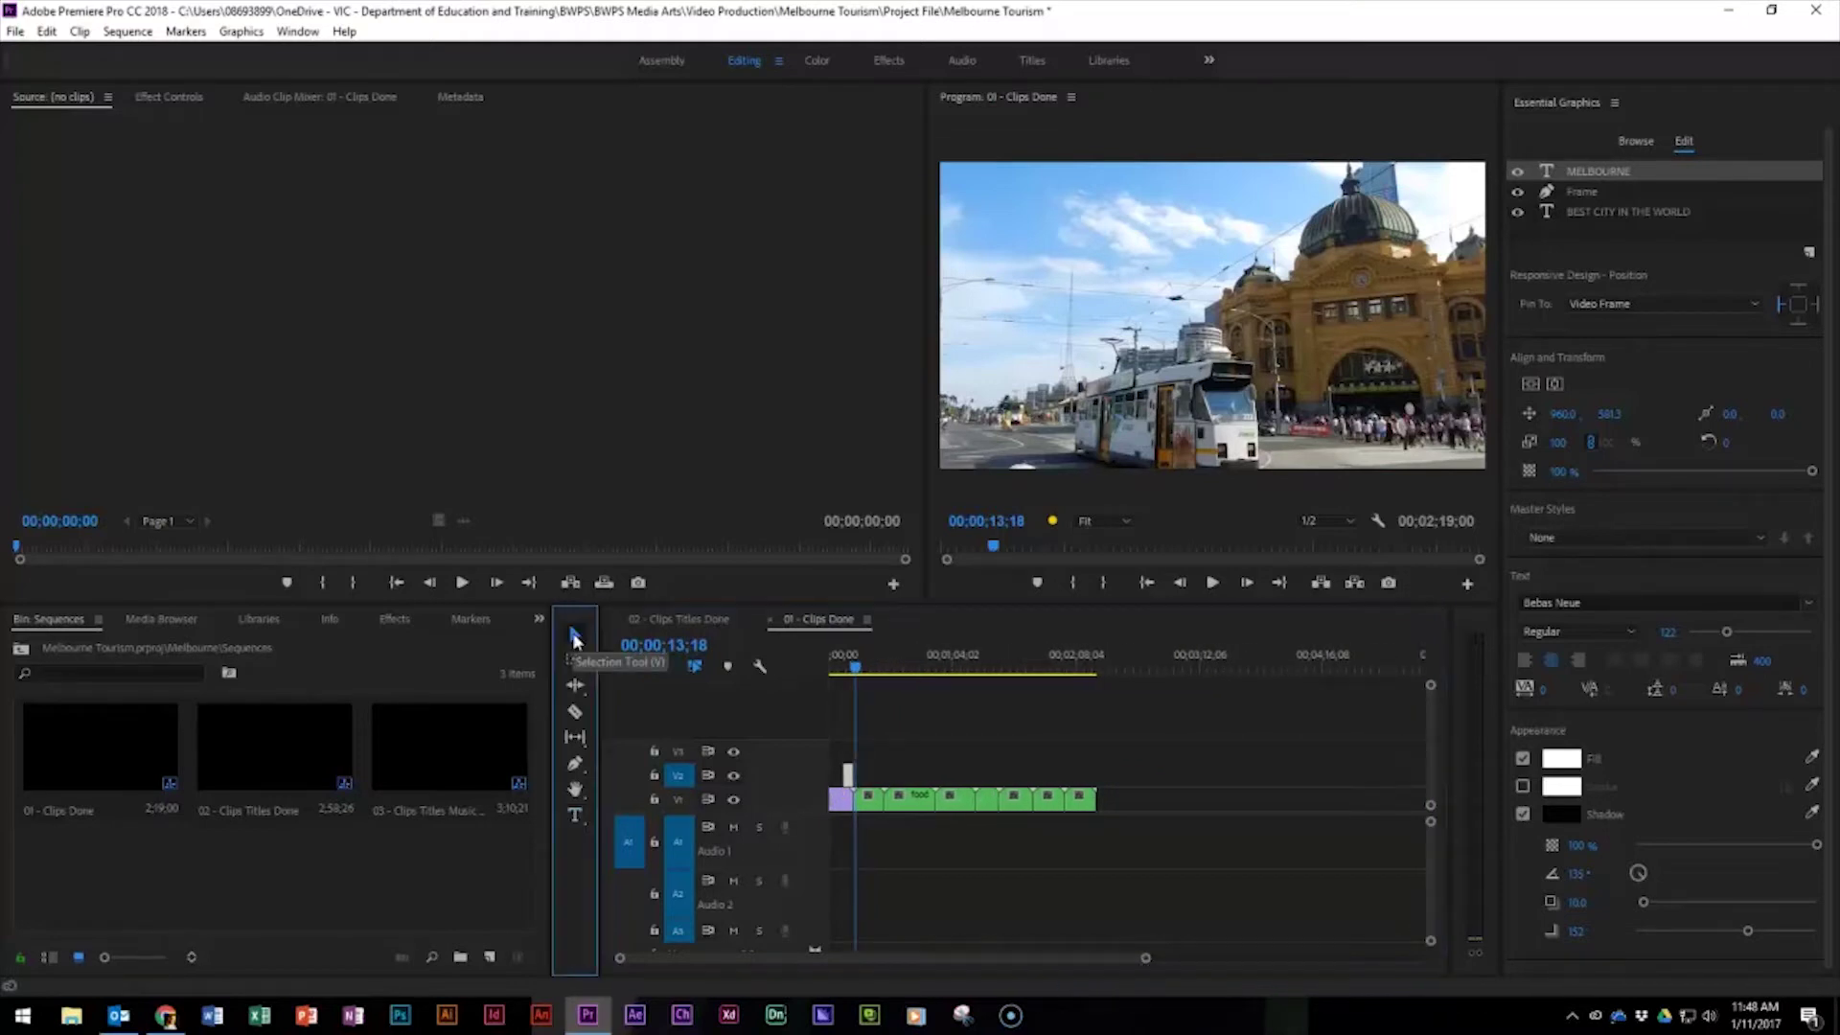
pyautogui.click(1110, 809)
pyautogui.hotkey('ctrl', 'z')
pyautogui.hotkey('ctrl', 'z')
pyautogui.hotkey('ctrl', 'z')
pyautogui.moveTo(1025, 805); pyautogui.dragTo(991, 800)
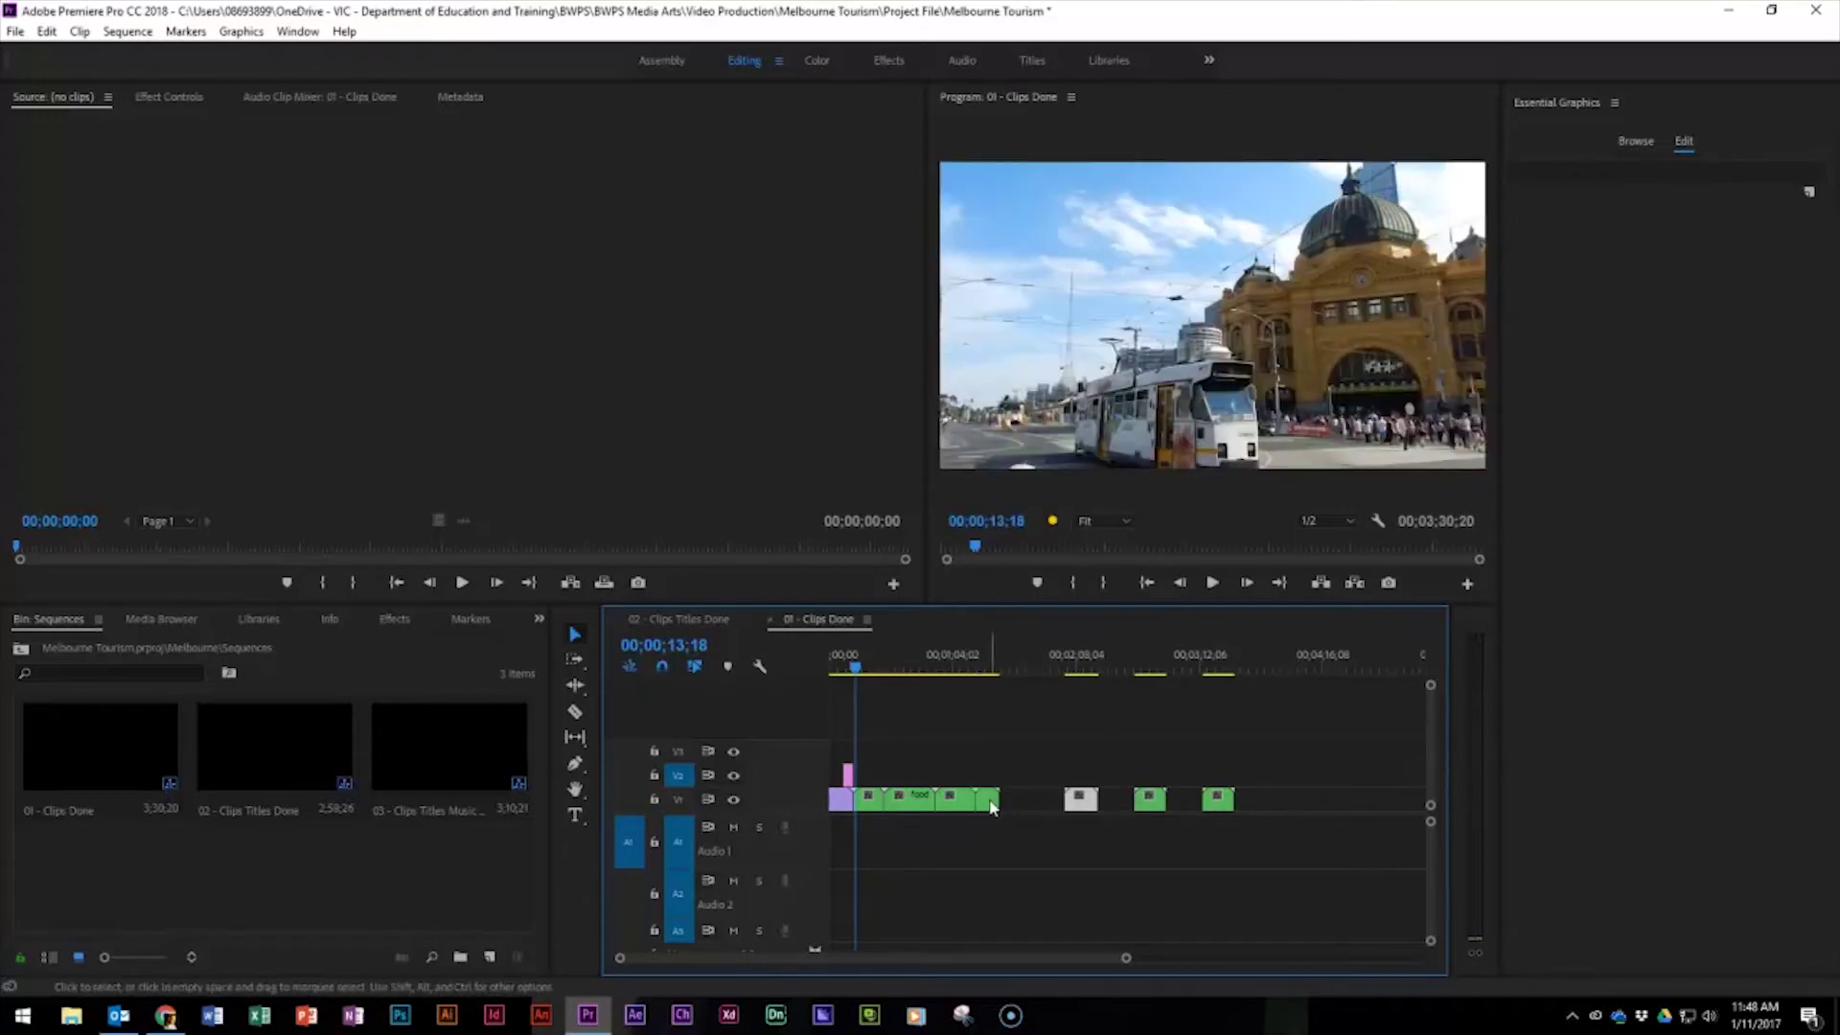
pyautogui.hotkey('ctrl', 'z')
pyautogui.moveTo(956, 807); pyautogui.dragTo(913, 805)
pyautogui.moveTo(1088, 810); pyautogui.dragTo(936, 805)
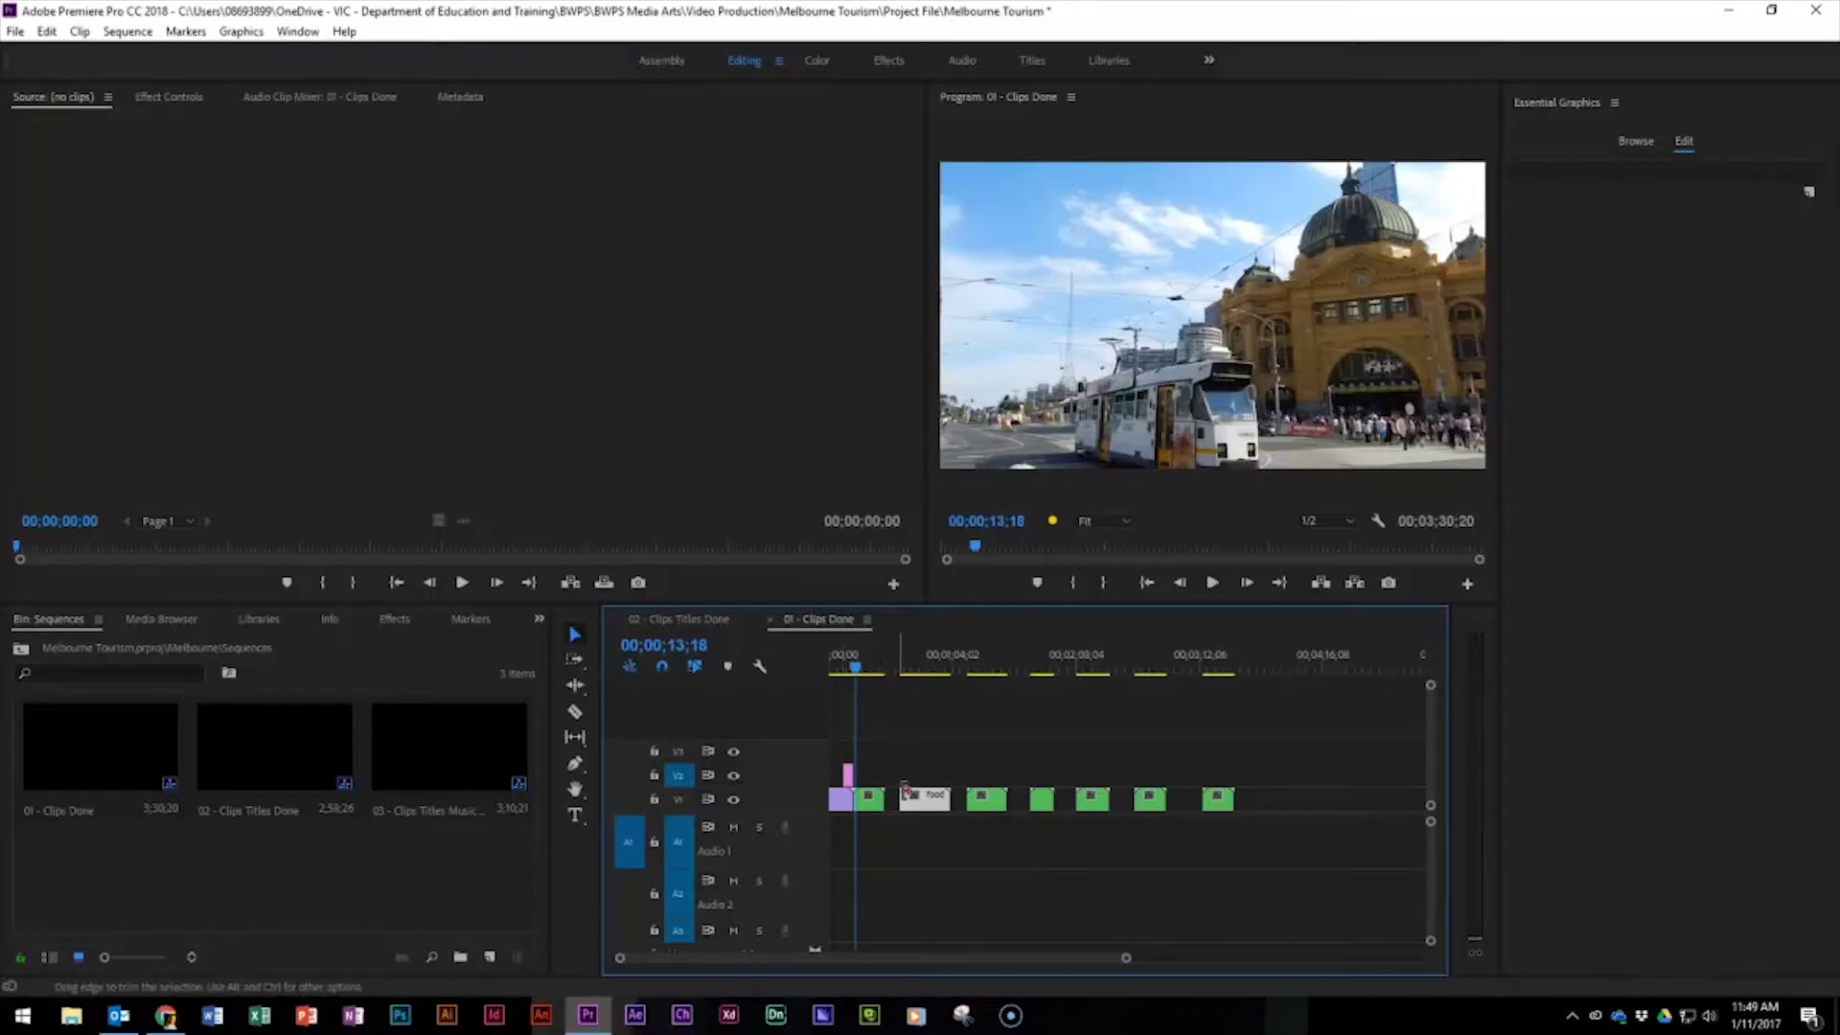
# Step: Select the group of V1 clips and move the playhead to 00;02;12;11
pyautogui.click(957, 808)
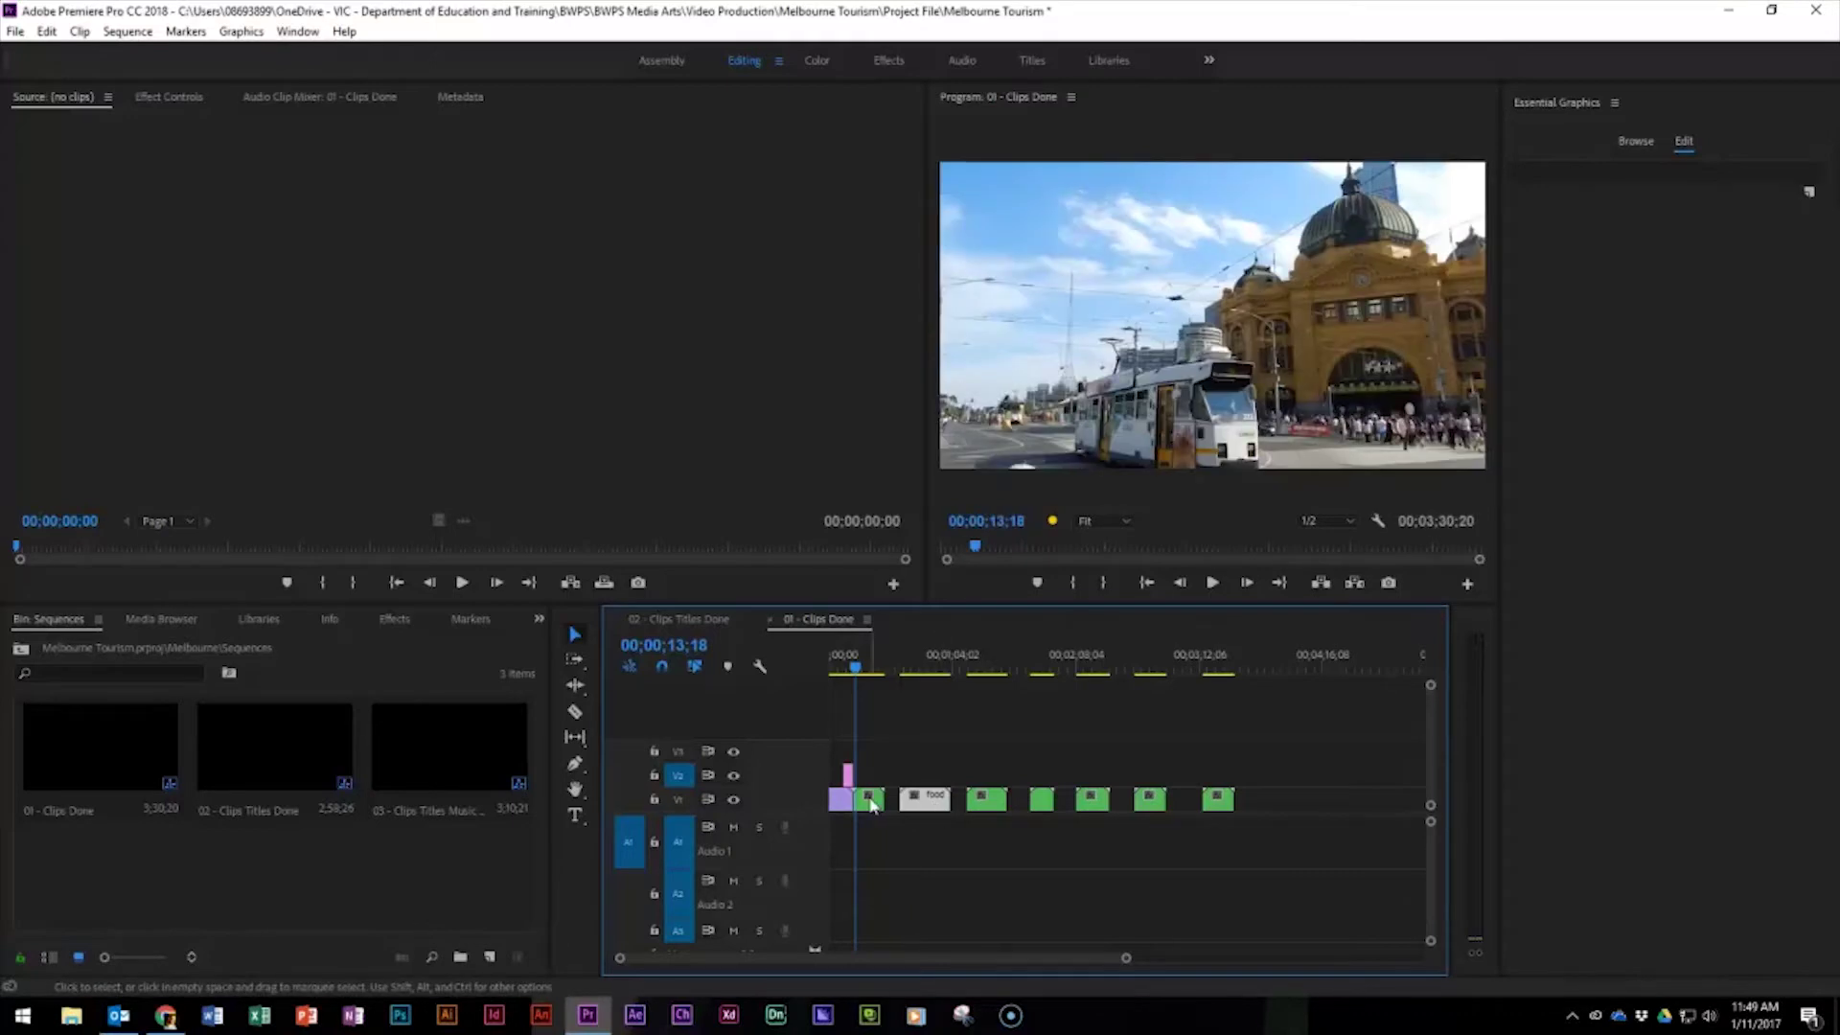
pyautogui.moveTo(1223, 753); pyautogui.dragTo(993, 812)
pyautogui.click(872, 793)
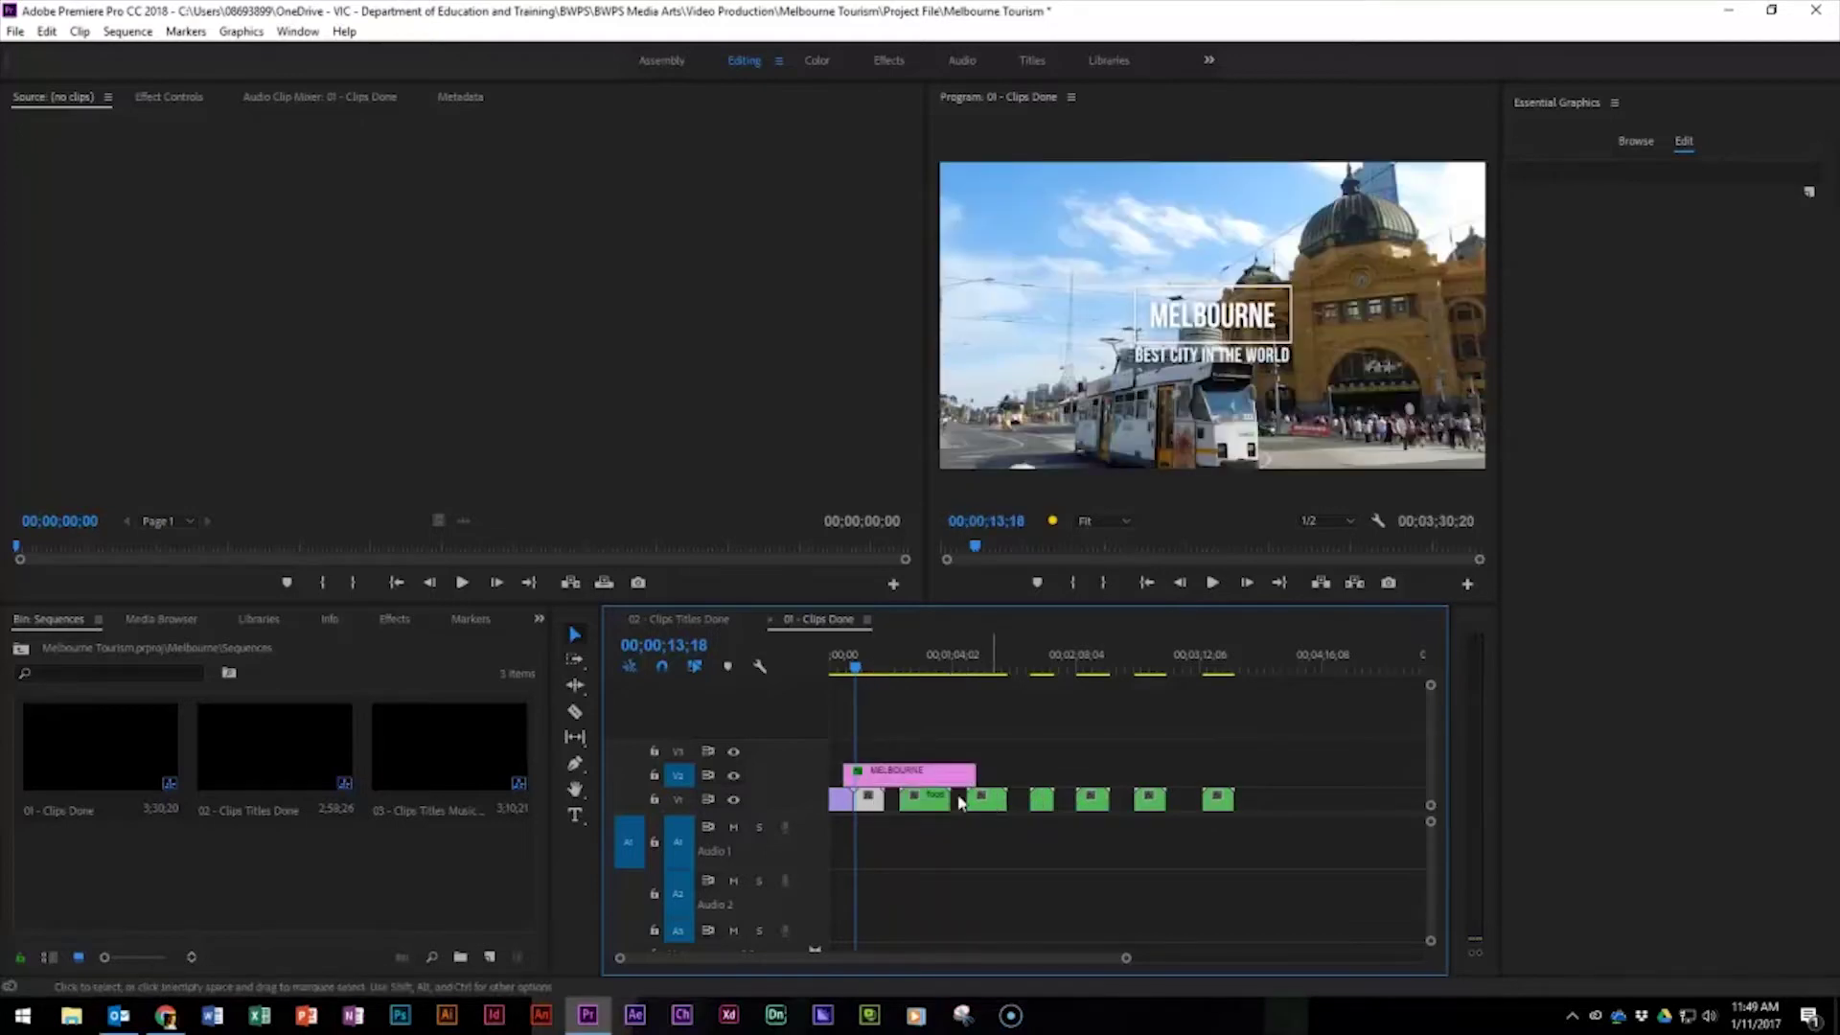
pyautogui.hotkey('ctrl', 'z')
pyautogui.moveTo(1231, 767); pyautogui.dragTo(949, 805)
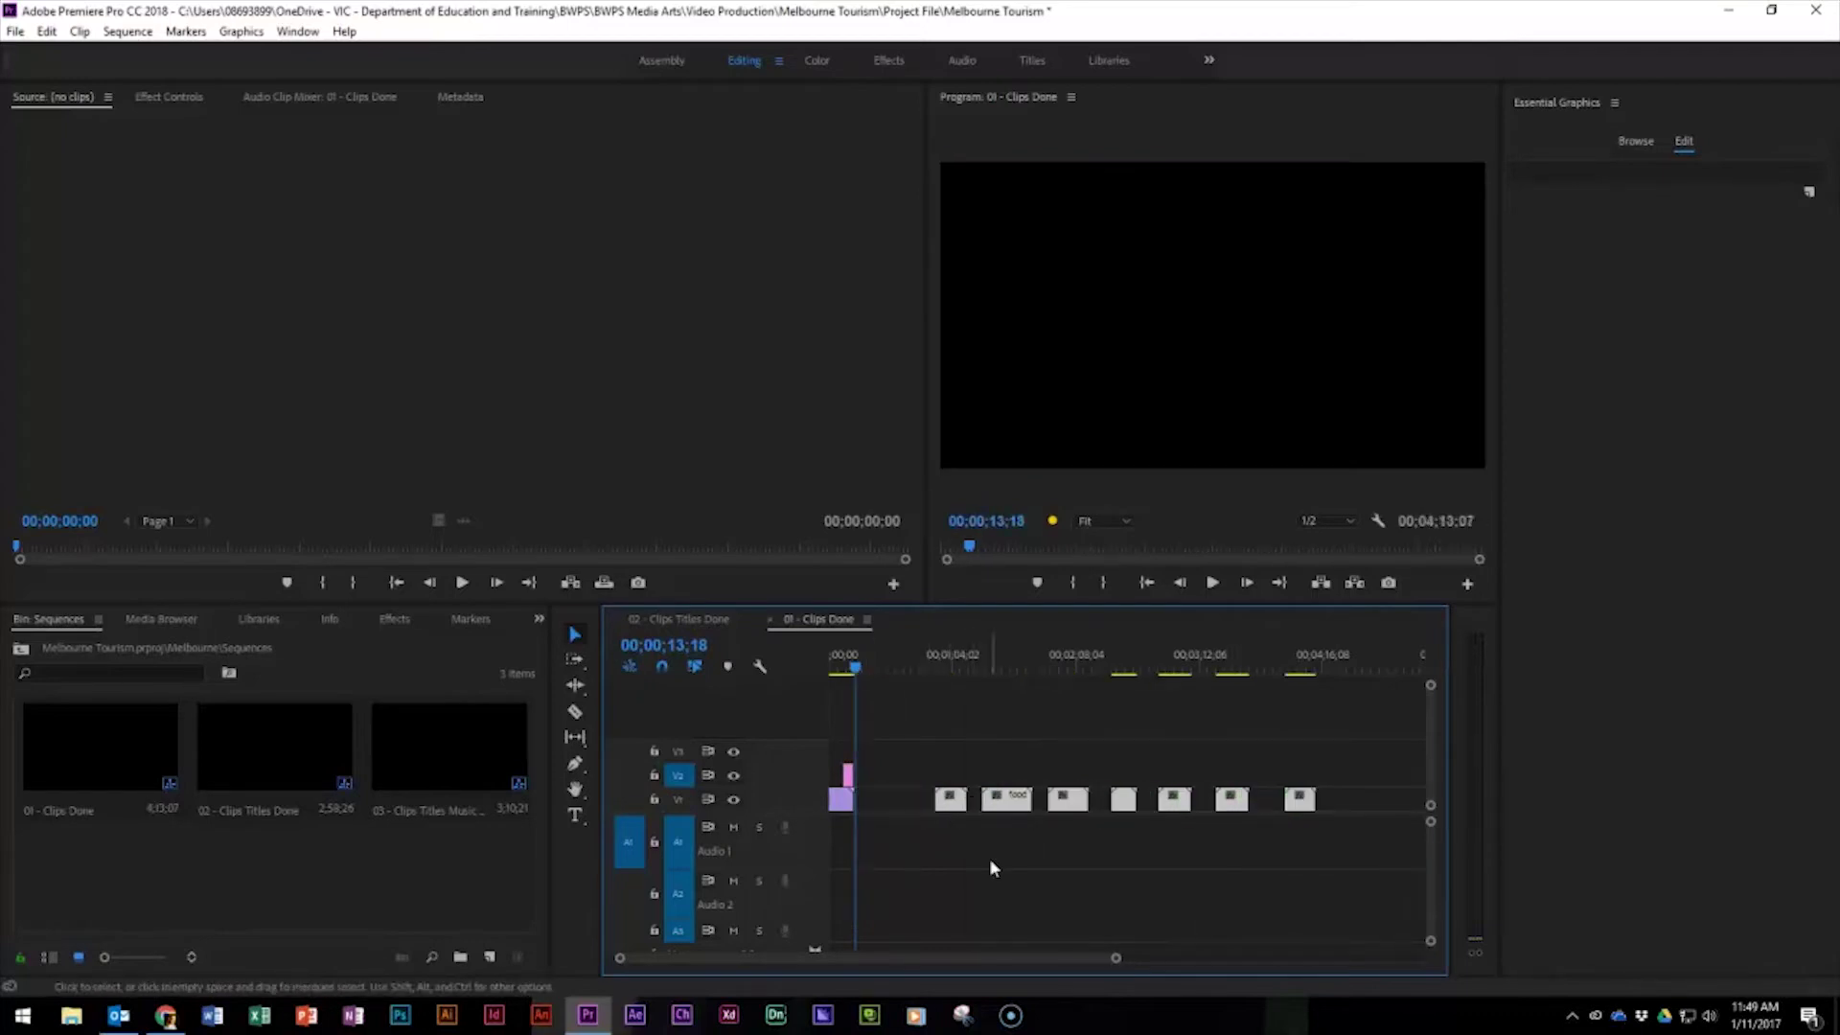
pyautogui.moveTo(852, 665); pyautogui.dragTo(1083, 665)
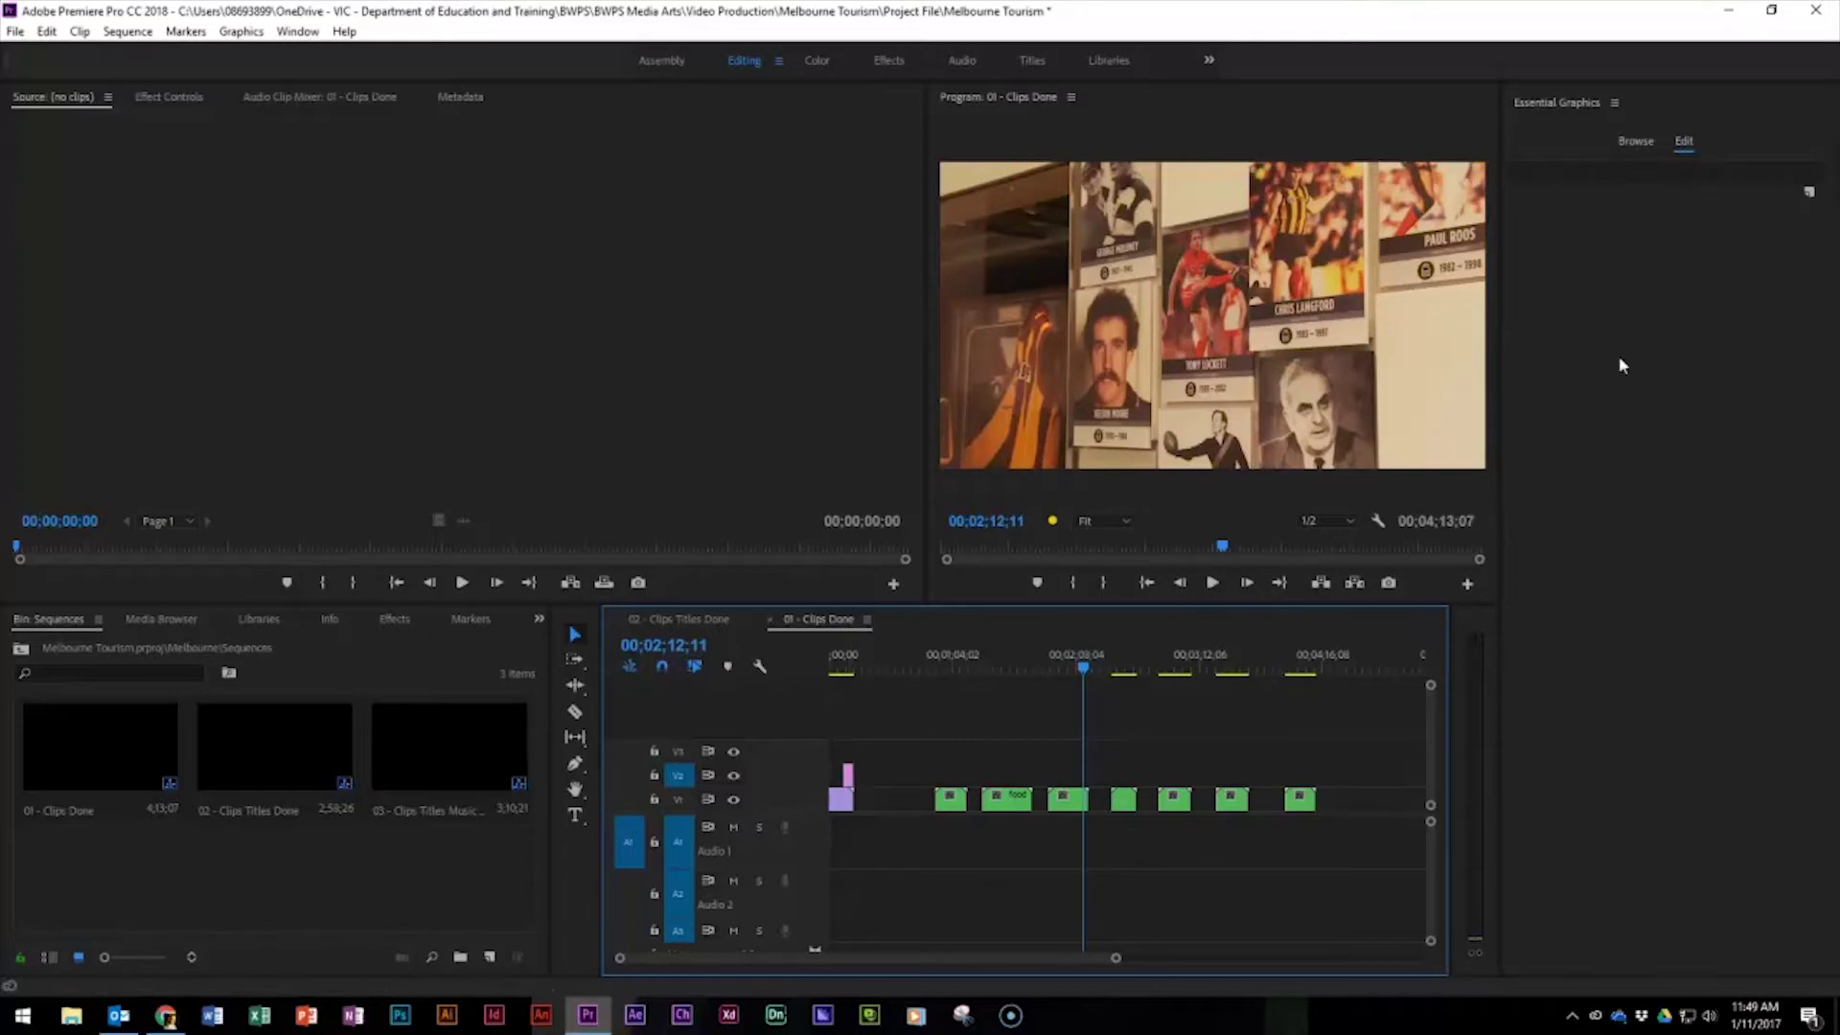
# Step: Place an Angled Title at the sequence start and move the first green clip beside it
pyautogui.click(1633, 140)
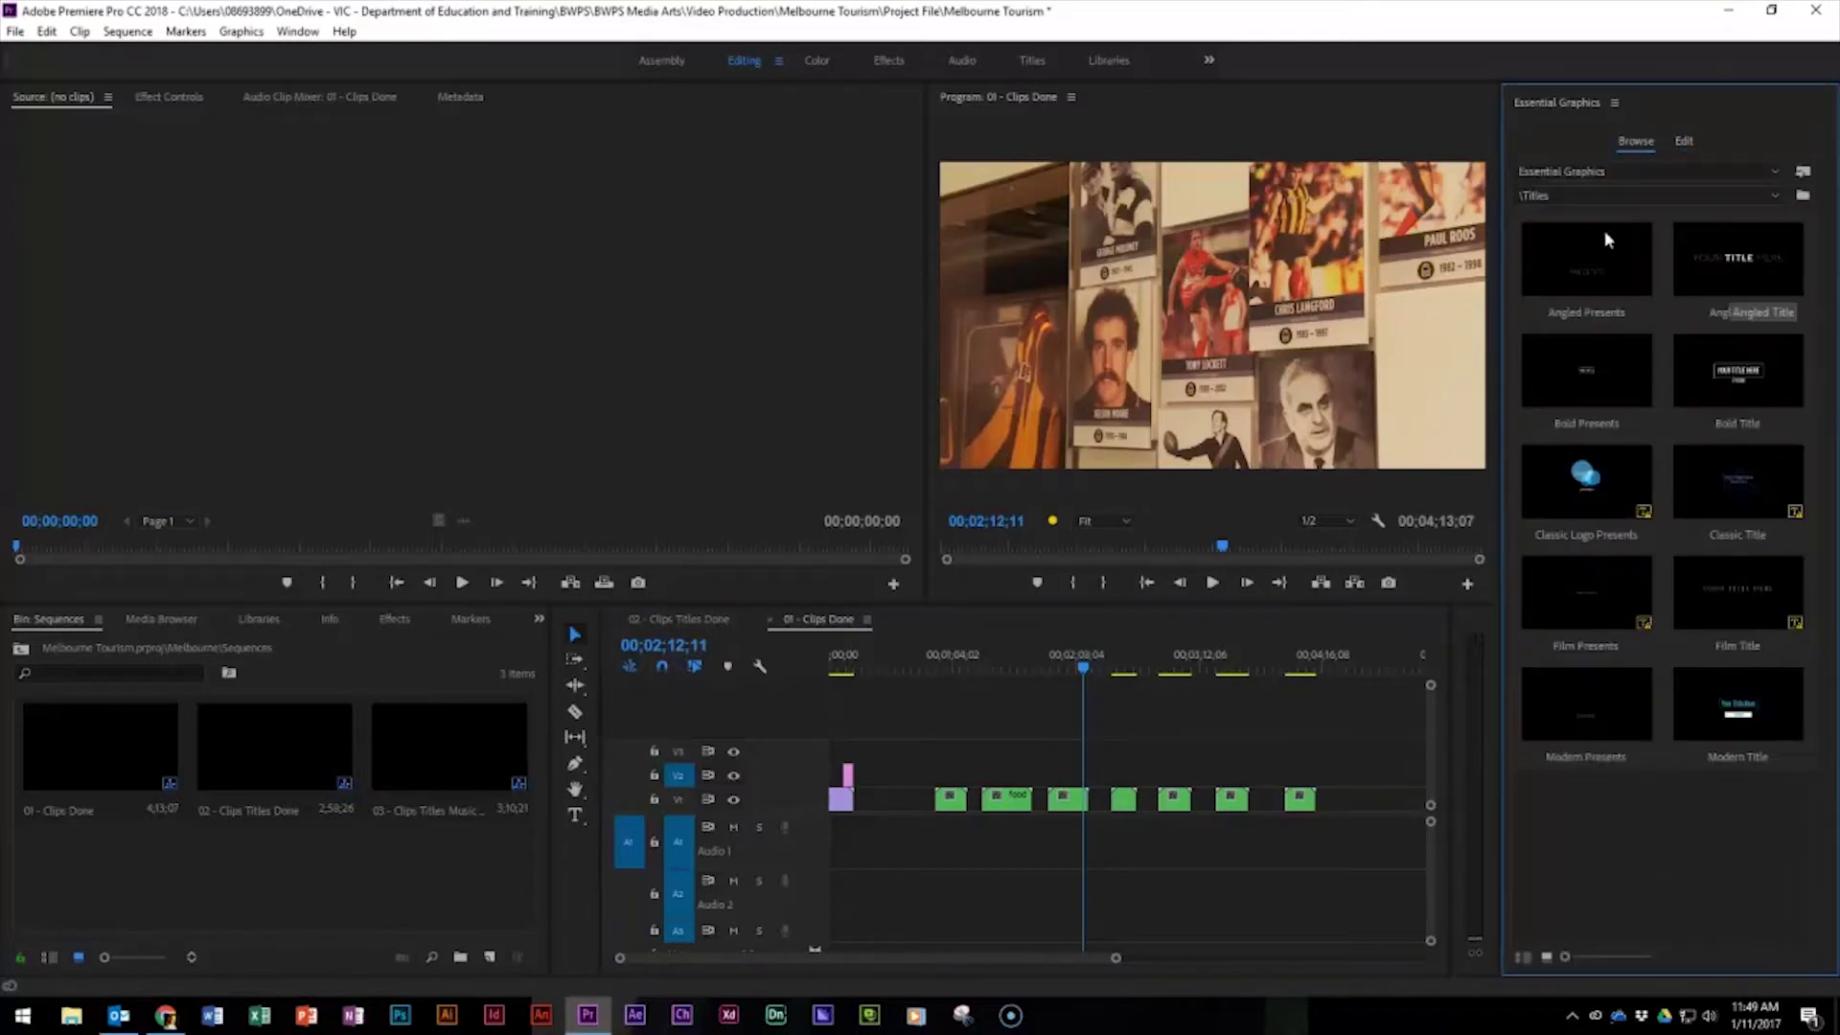
pyautogui.click(1766, 257)
pyautogui.moveTo(1765, 255); pyautogui.dragTo(863, 802)
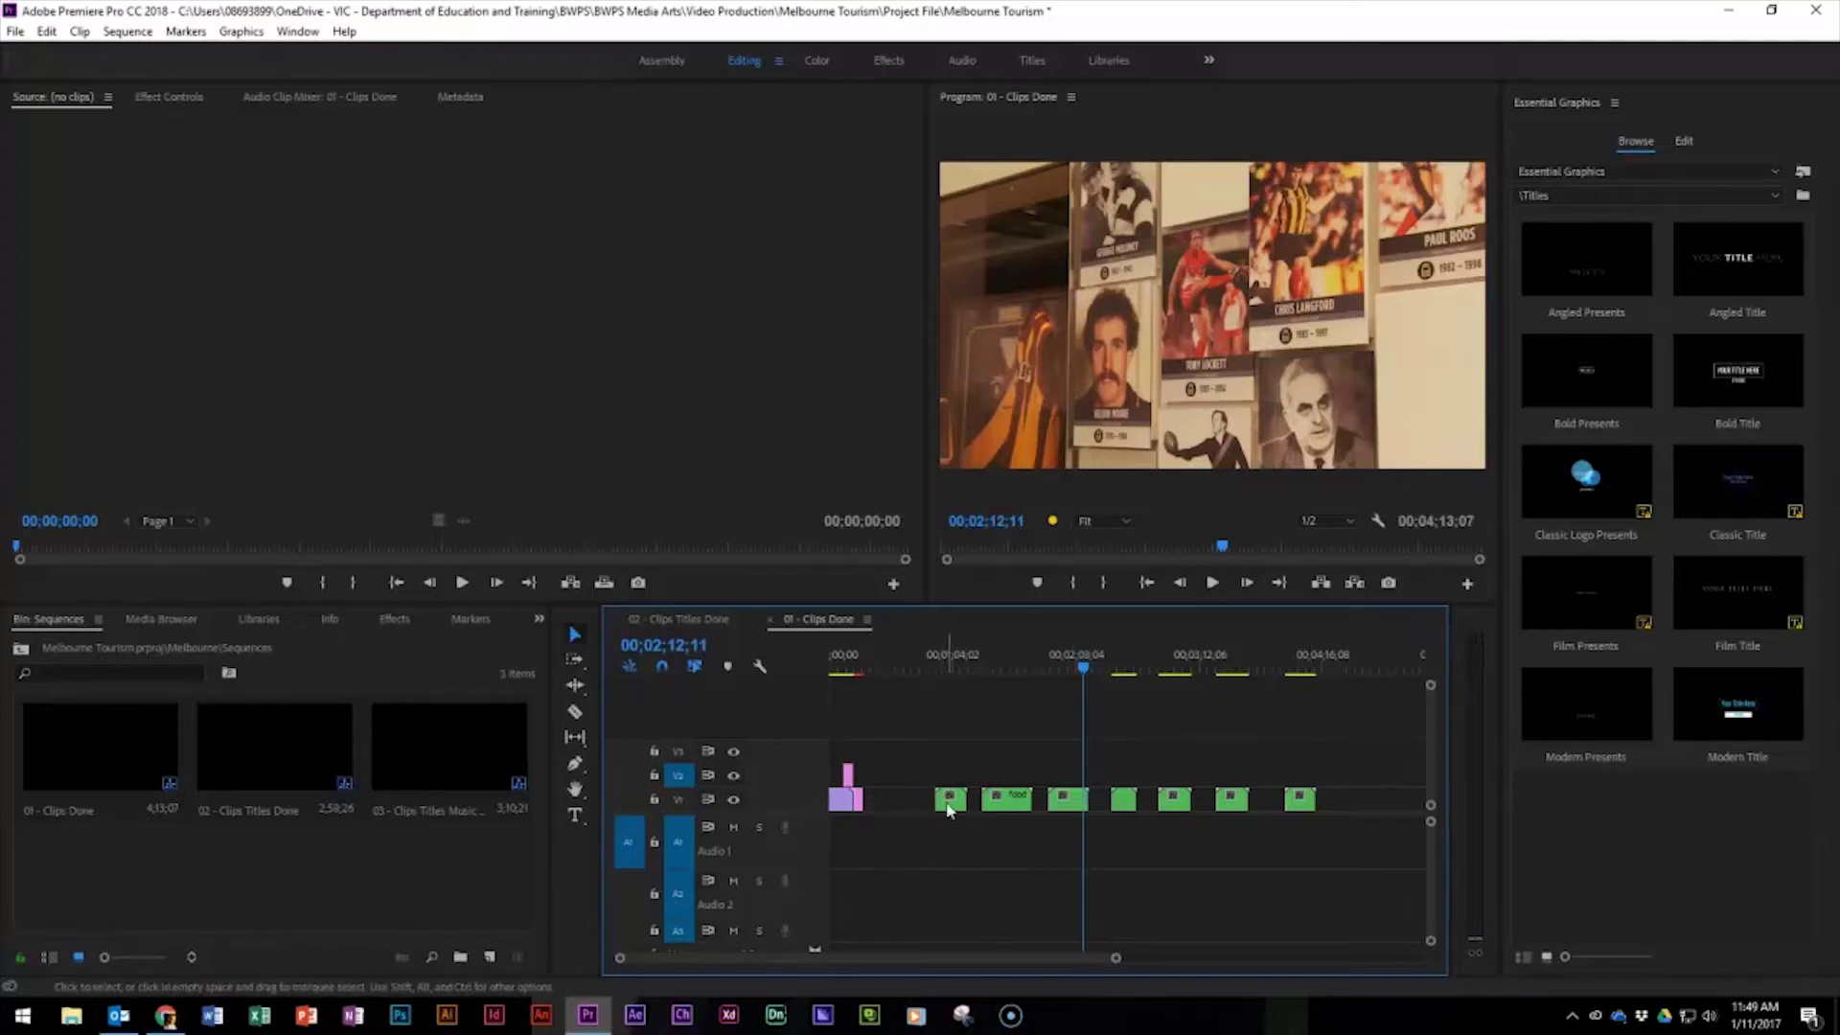
pyautogui.moveTo(954, 807); pyautogui.dragTo(882, 803)
# Step: Add two more Angled Title templates onto track V1
pyautogui.click(1637, 141)
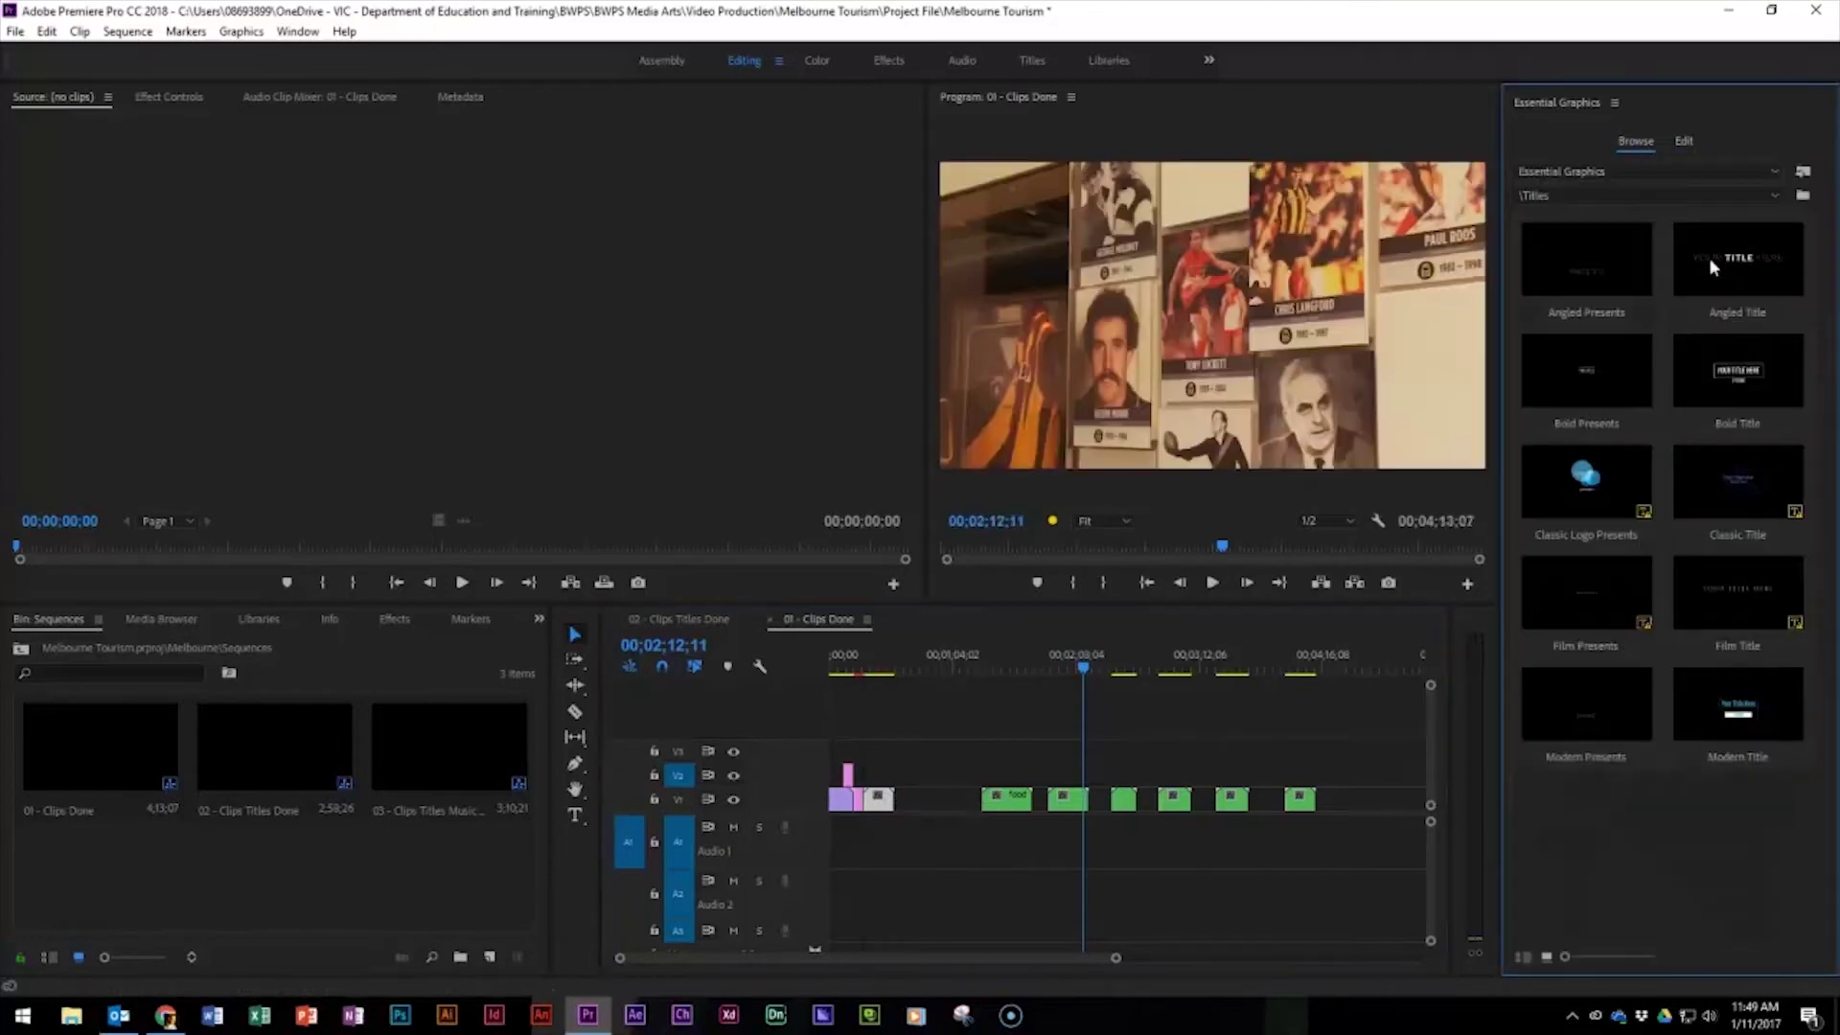
pyautogui.moveTo(1734, 263); pyautogui.dragTo(911, 801)
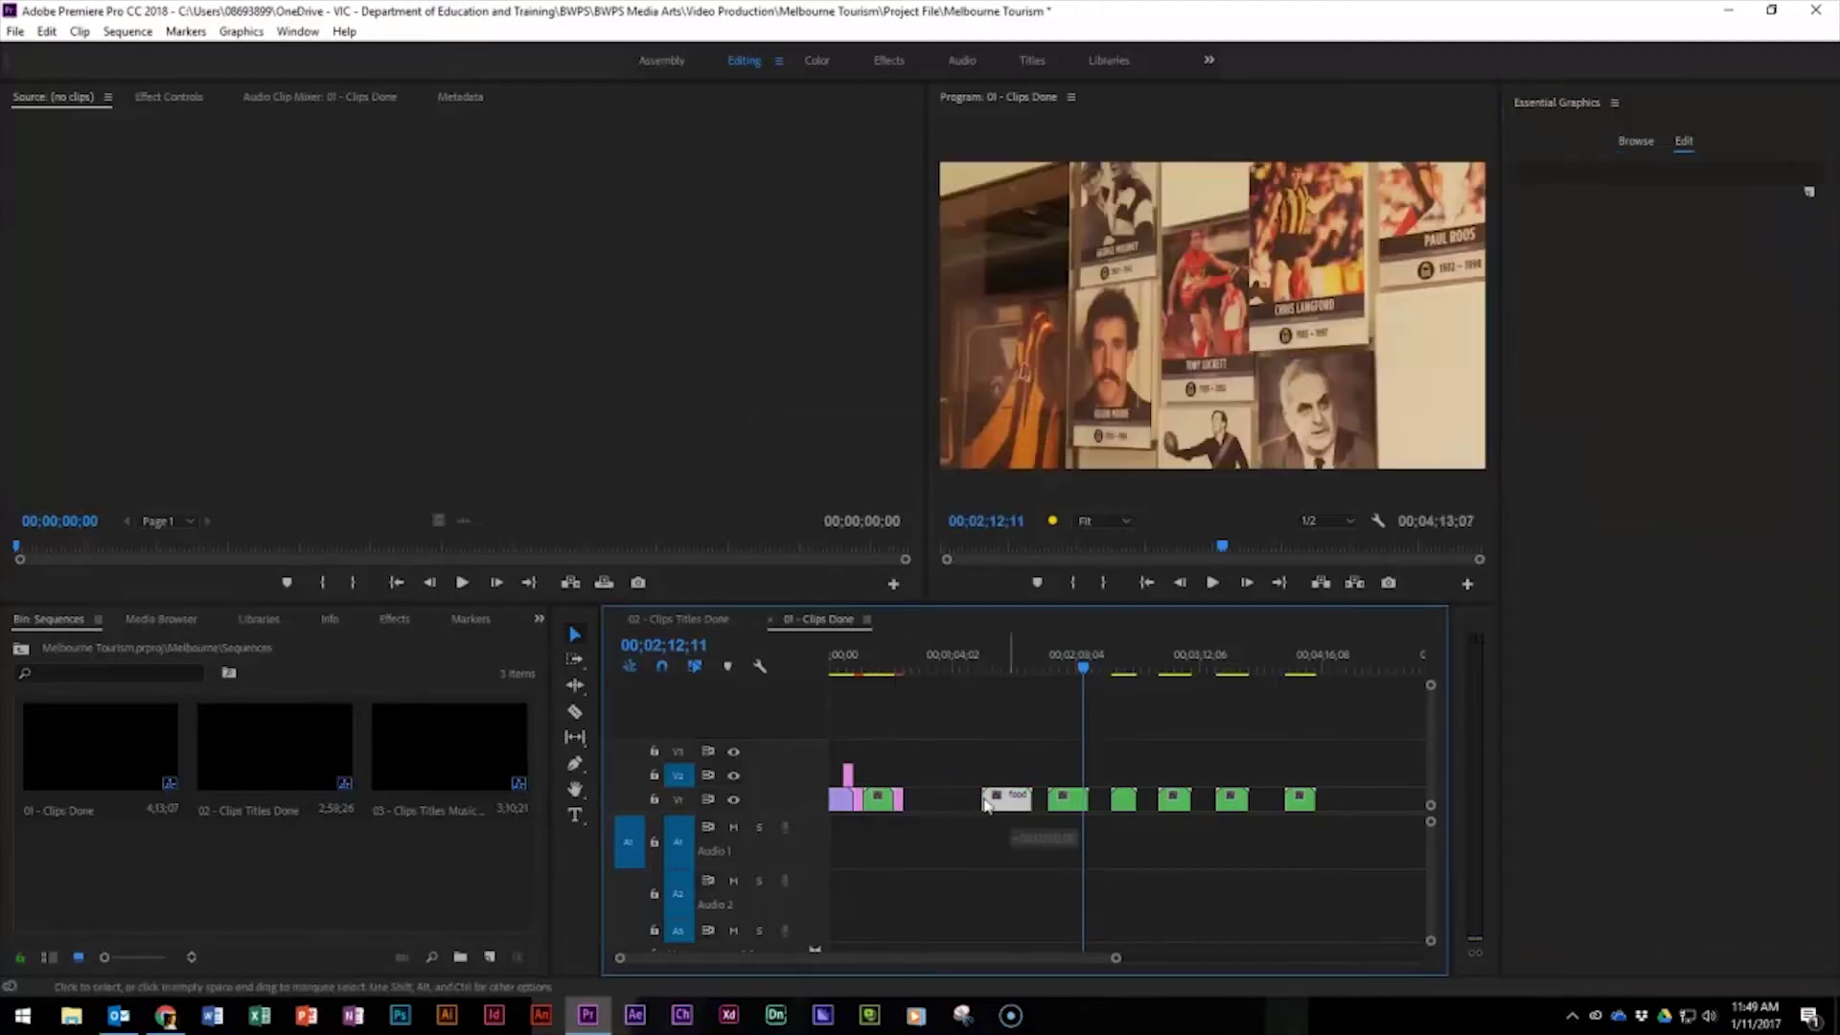
pyautogui.click(1637, 141)
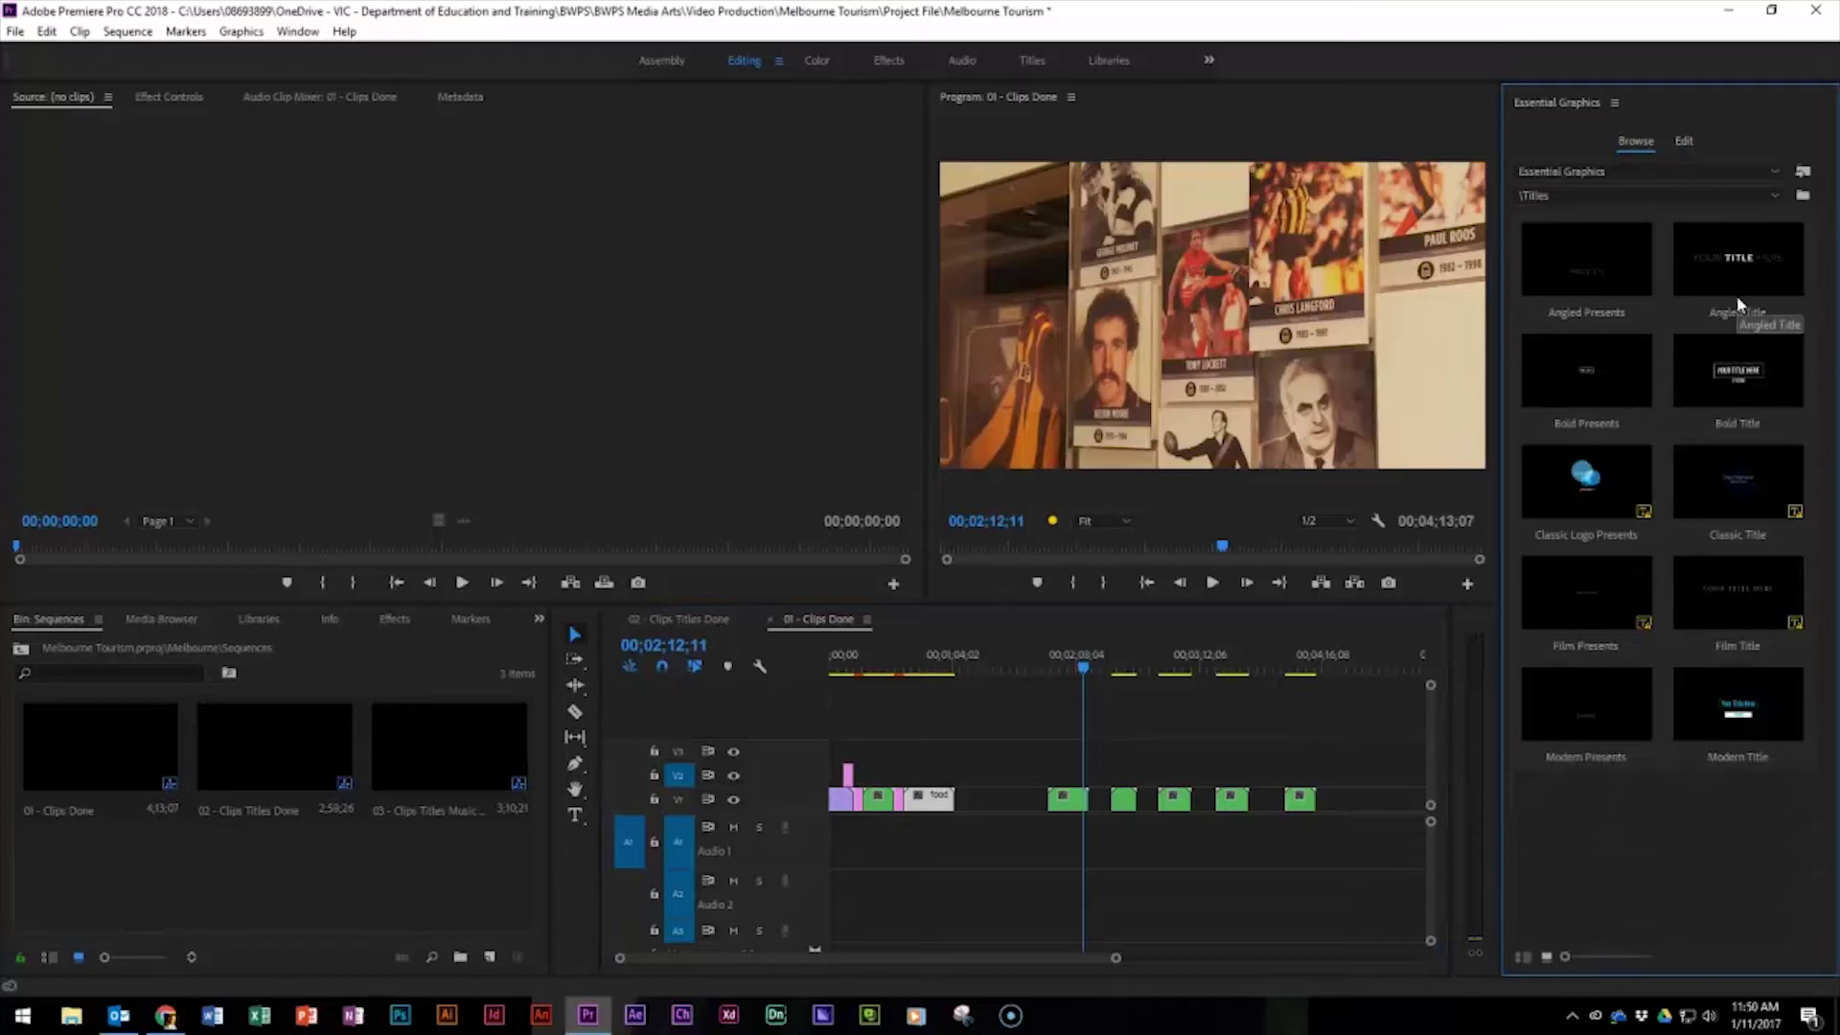
pyautogui.click(1737, 295)
pyautogui.moveTo(1760, 259); pyautogui.dragTo(972, 801)
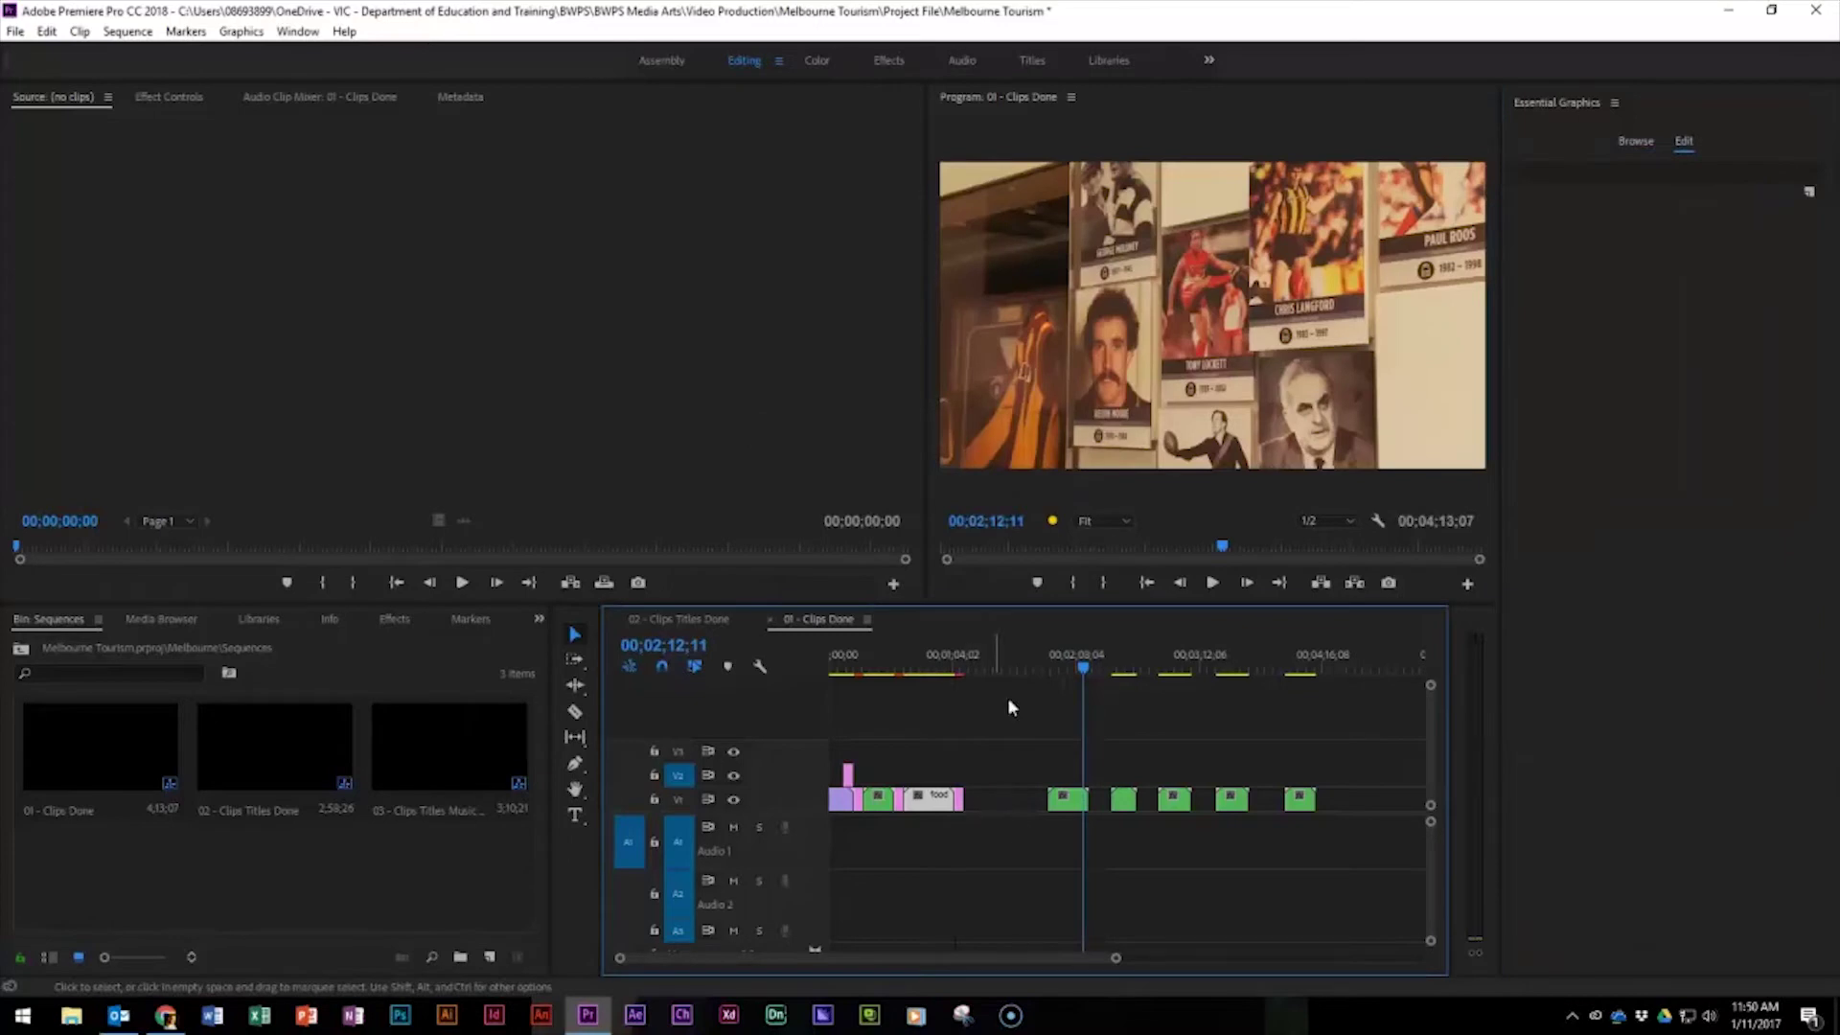
# Step: Ripple delete the first V1 gap and add two more Angled Titles onto V1
pyautogui.rightClick(1005, 803)
pyautogui.click(1019, 810)
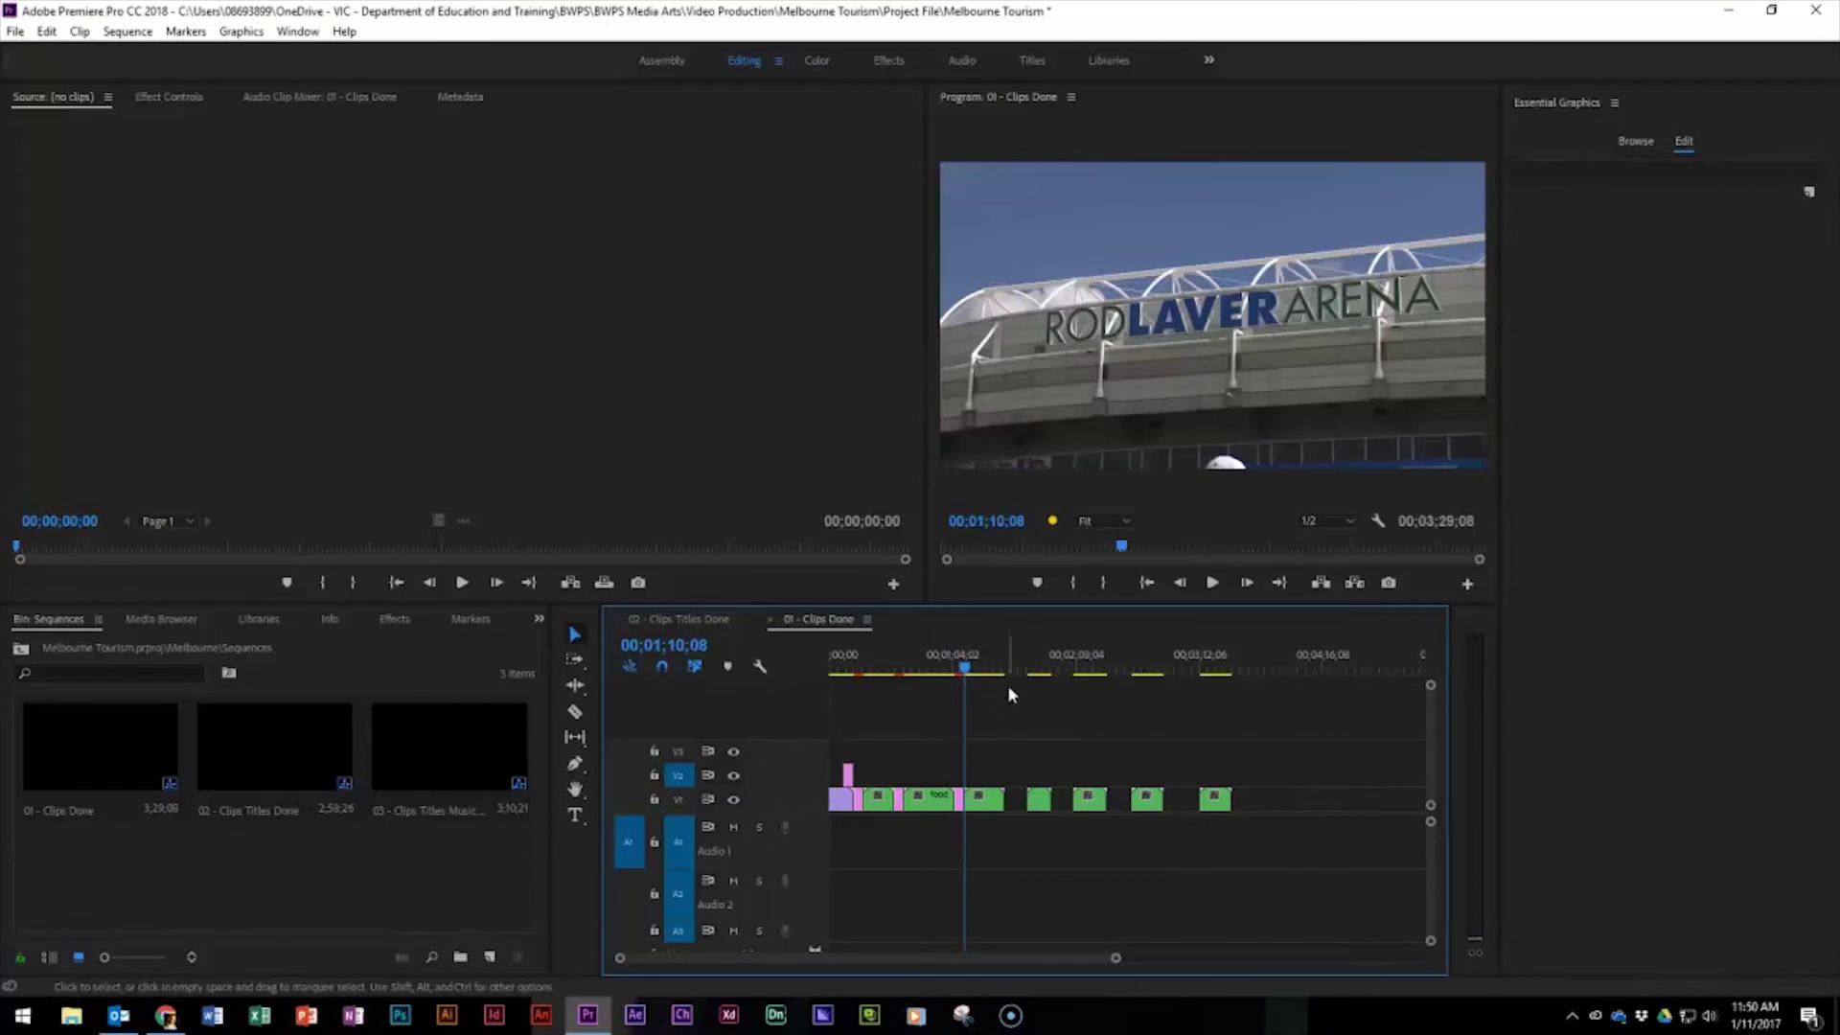
pyautogui.click(1636, 141)
pyautogui.moveTo(1742, 269); pyautogui.dragTo(1012, 808)
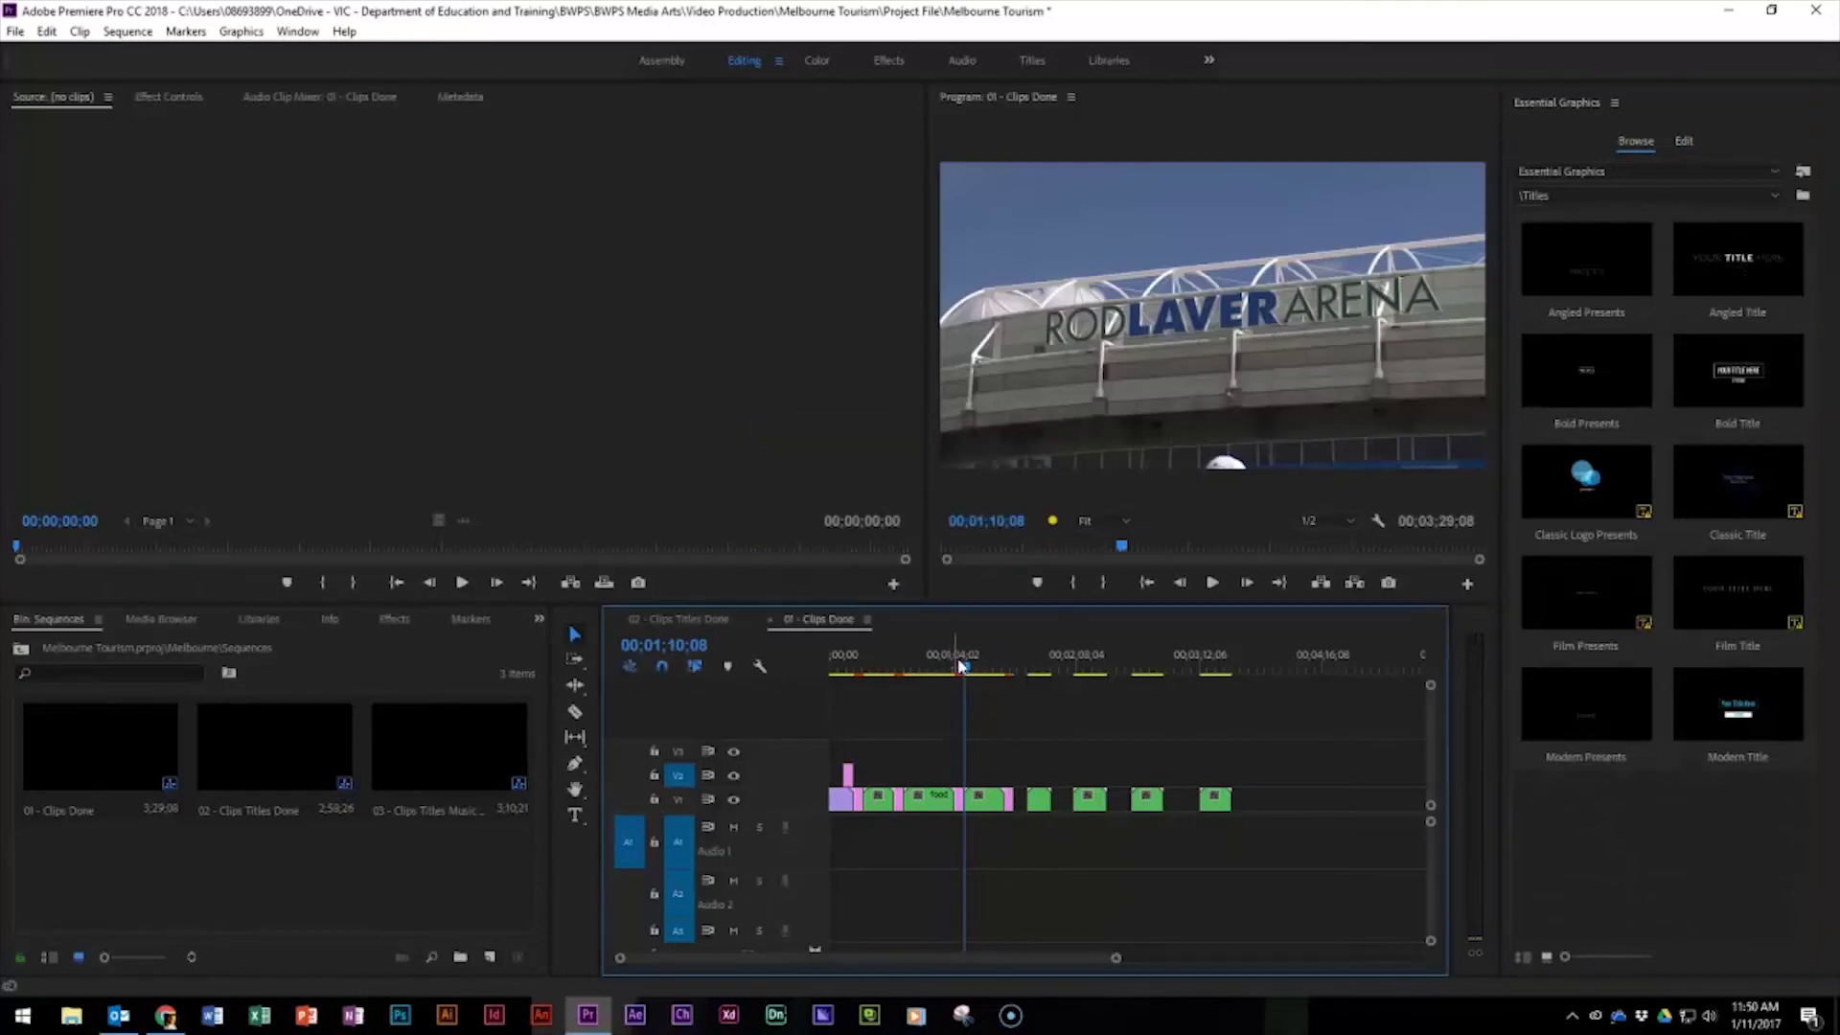
pyautogui.moveTo(964, 667); pyautogui.dragTo(1065, 682)
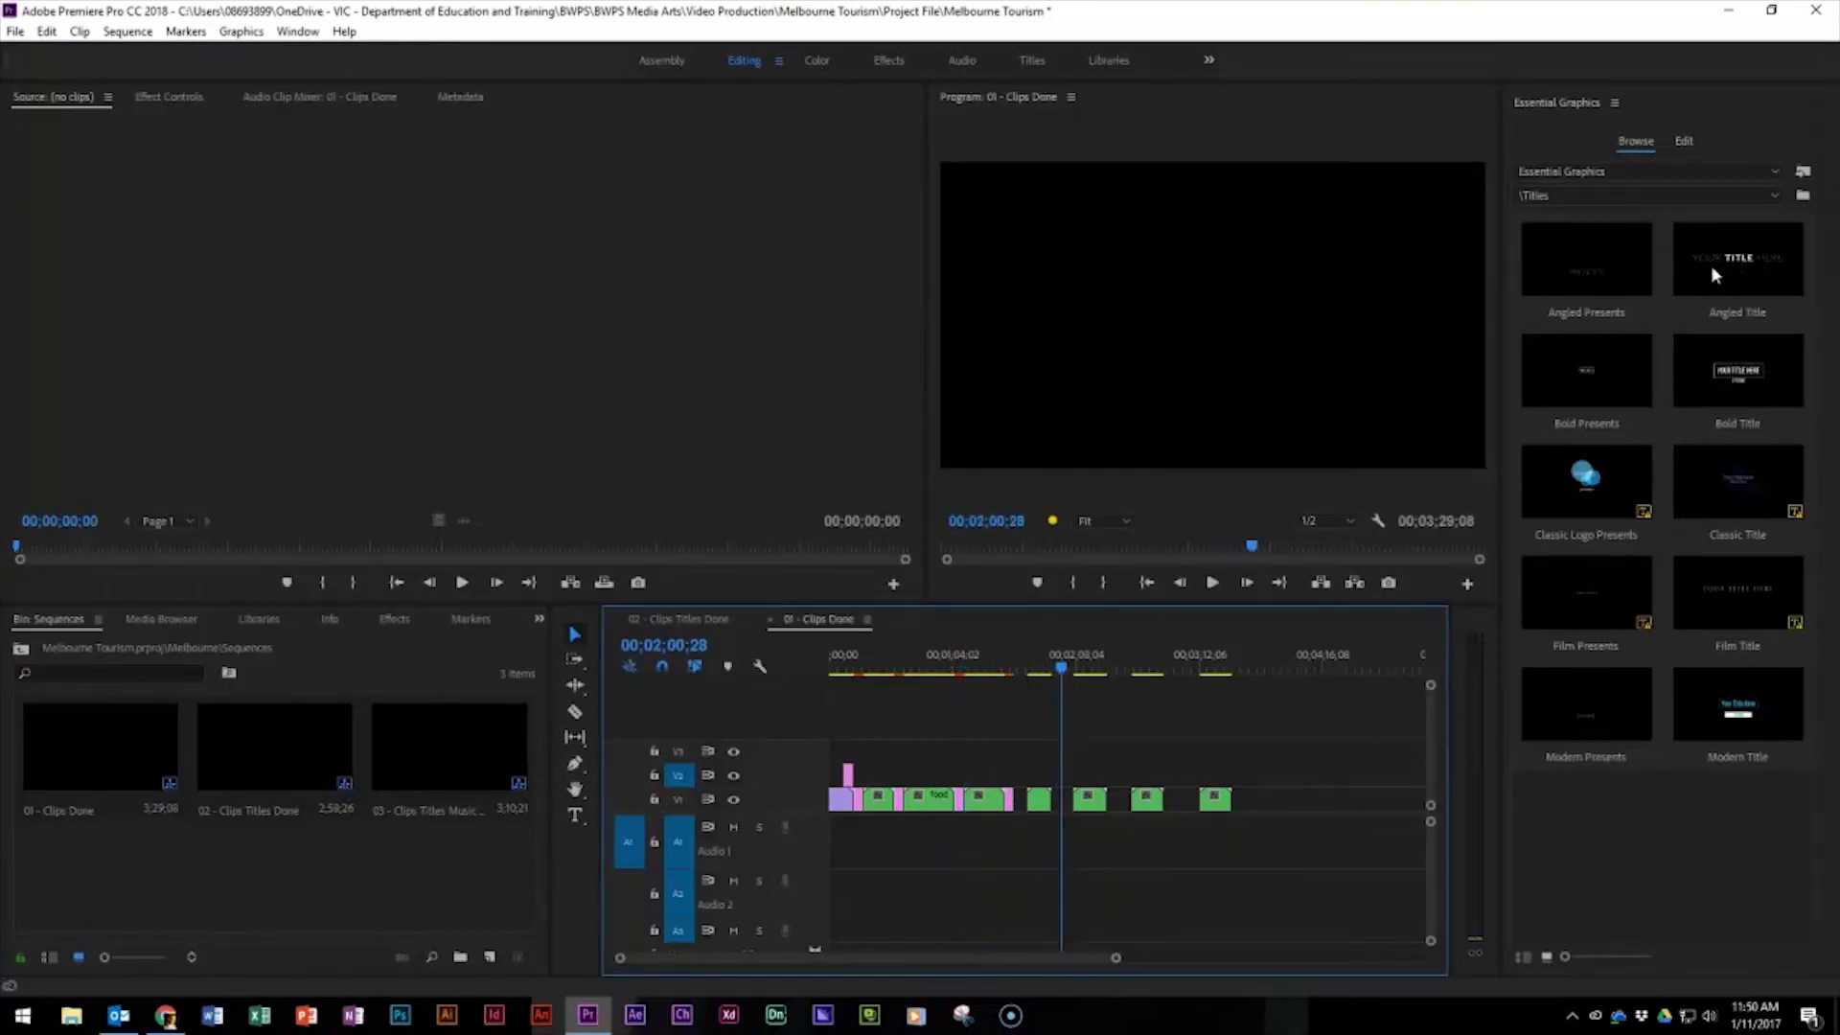
pyautogui.moveTo(1738, 269); pyautogui.dragTo(1021, 807)
# Step: Ripple delete the next two V1 gaps, add another Angled Title, and scrub back to preview
pyautogui.rightClick(1021, 805)
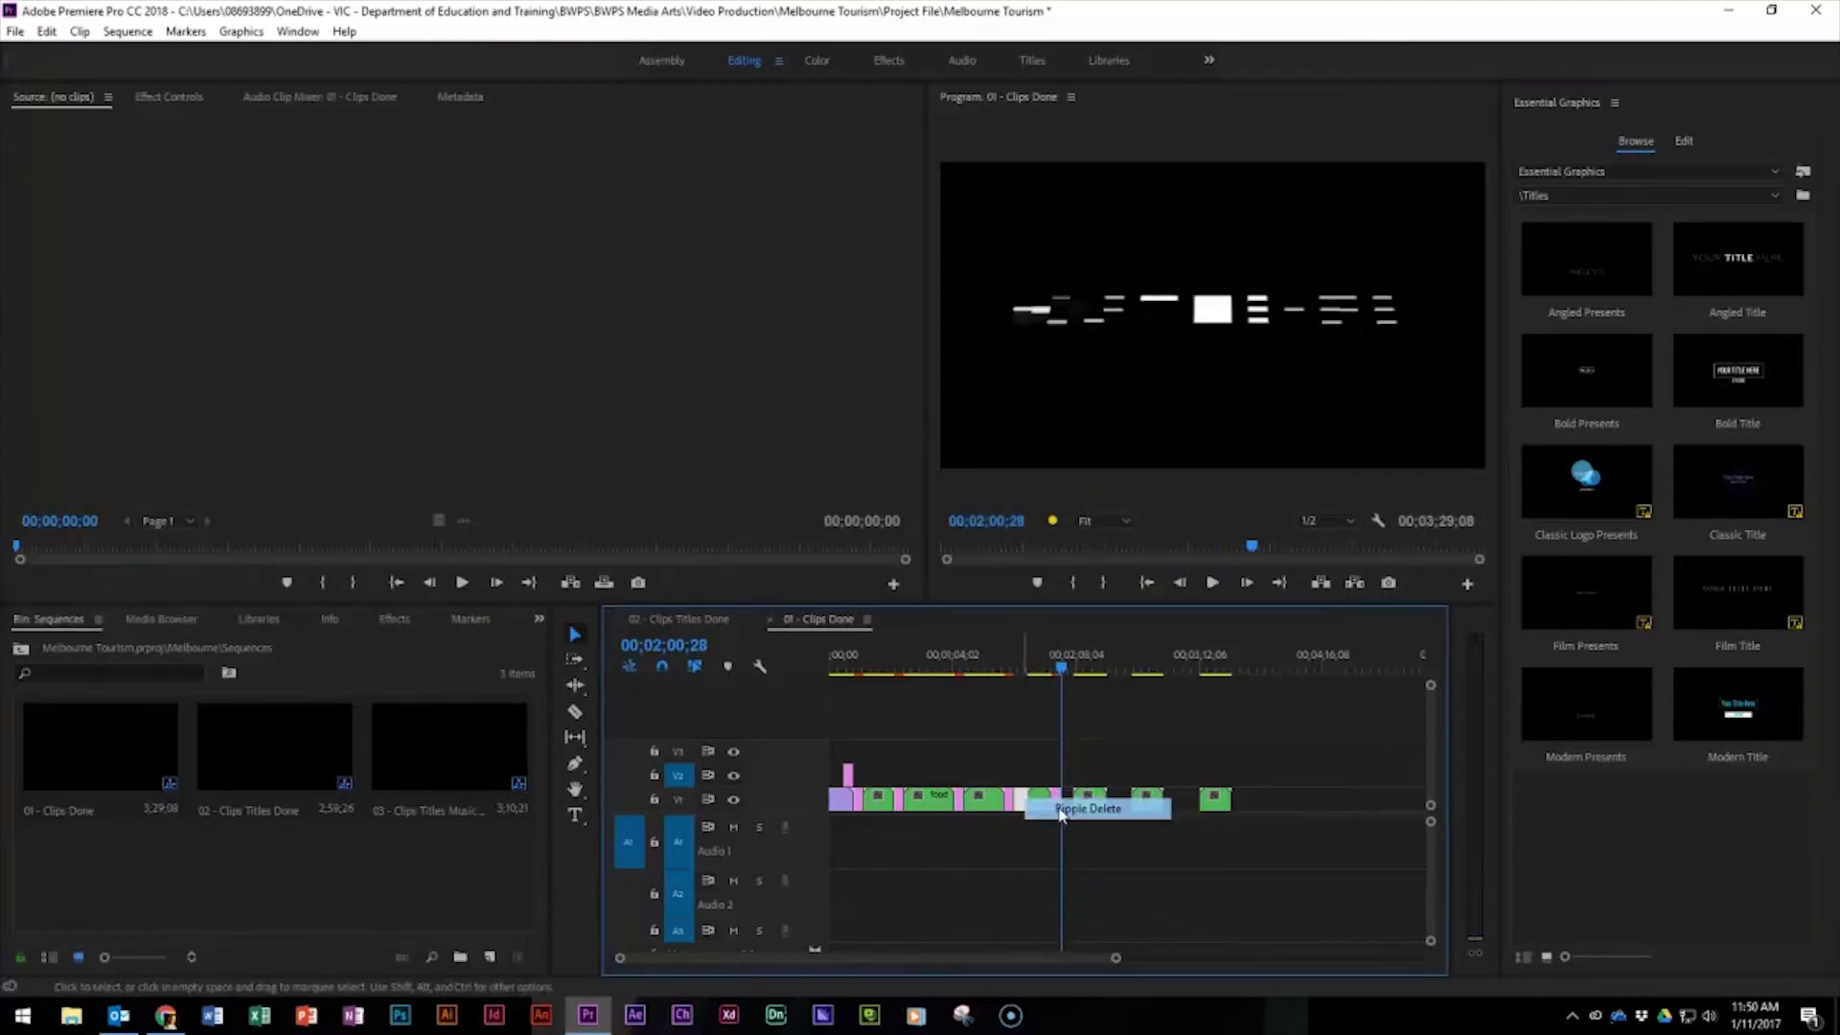
pyautogui.click(1054, 806)
pyautogui.rightClick(1053, 801)
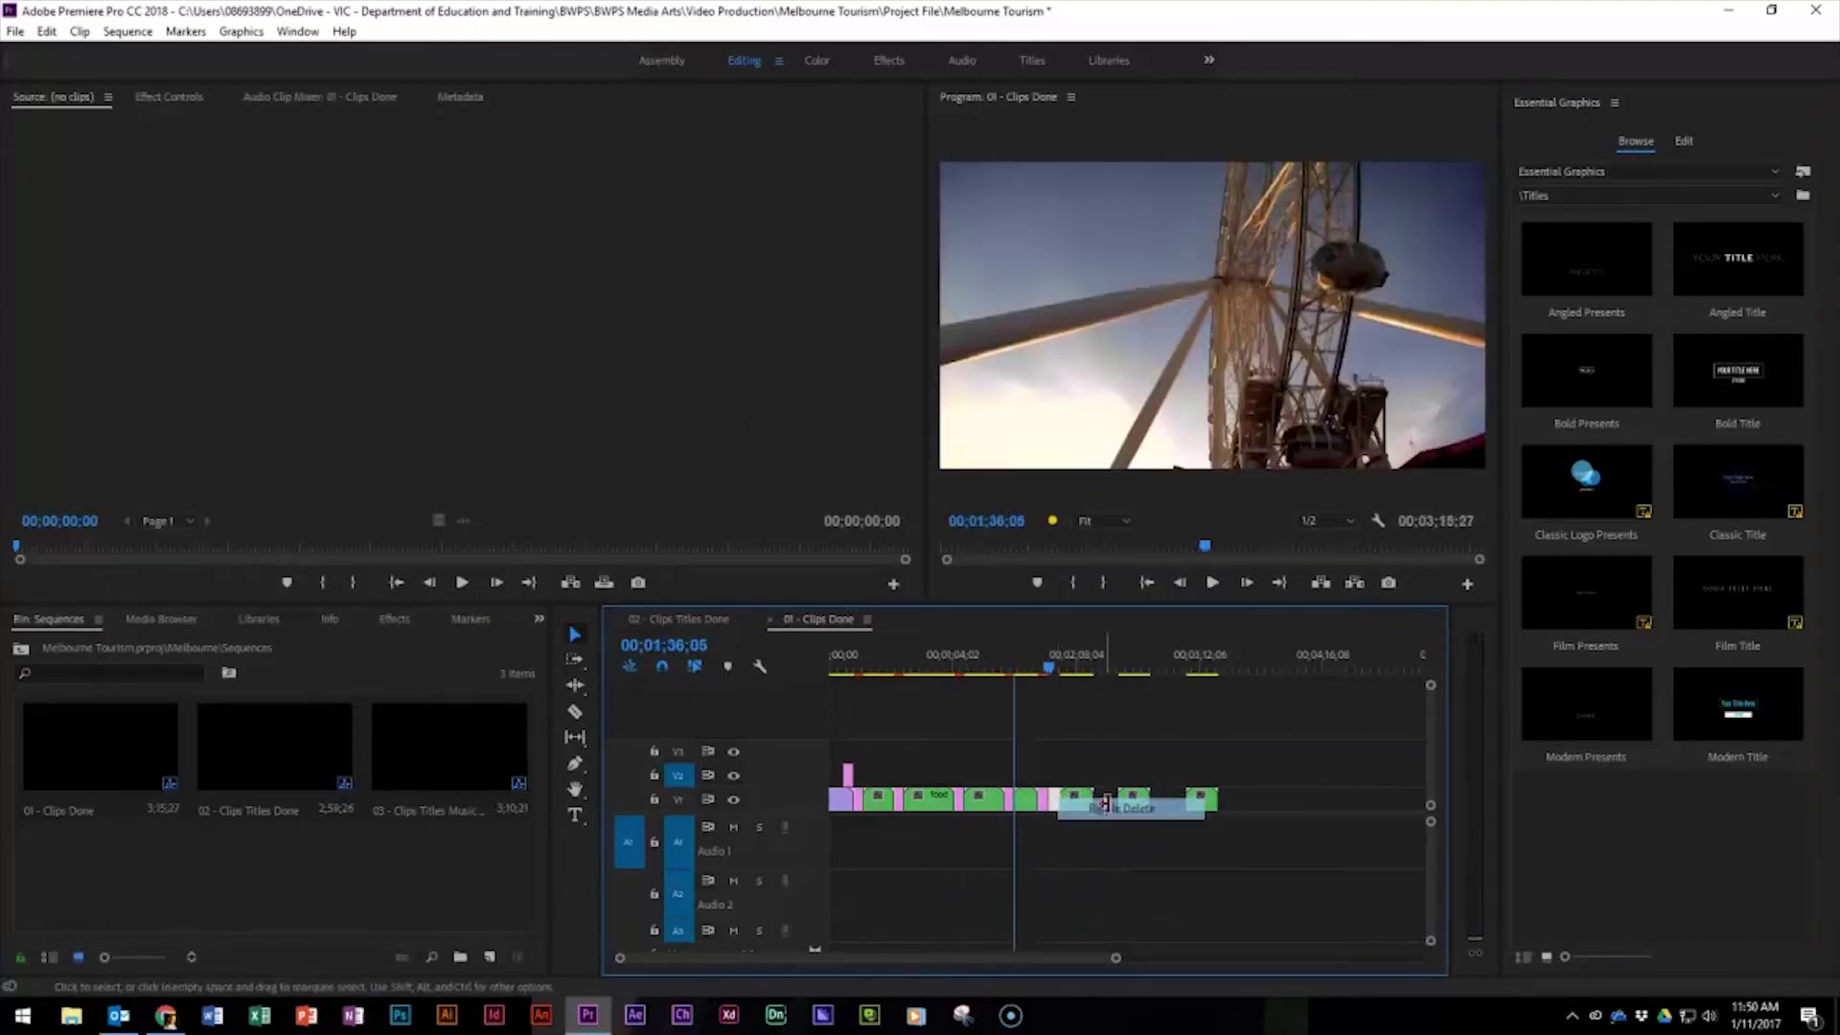
pyautogui.click(1107, 811)
pyautogui.moveTo(1081, 800); pyautogui.dragTo(1090, 801)
pyautogui.click(1672, 295)
pyautogui.moveTo(1725, 263); pyautogui.dragTo(1135, 800)
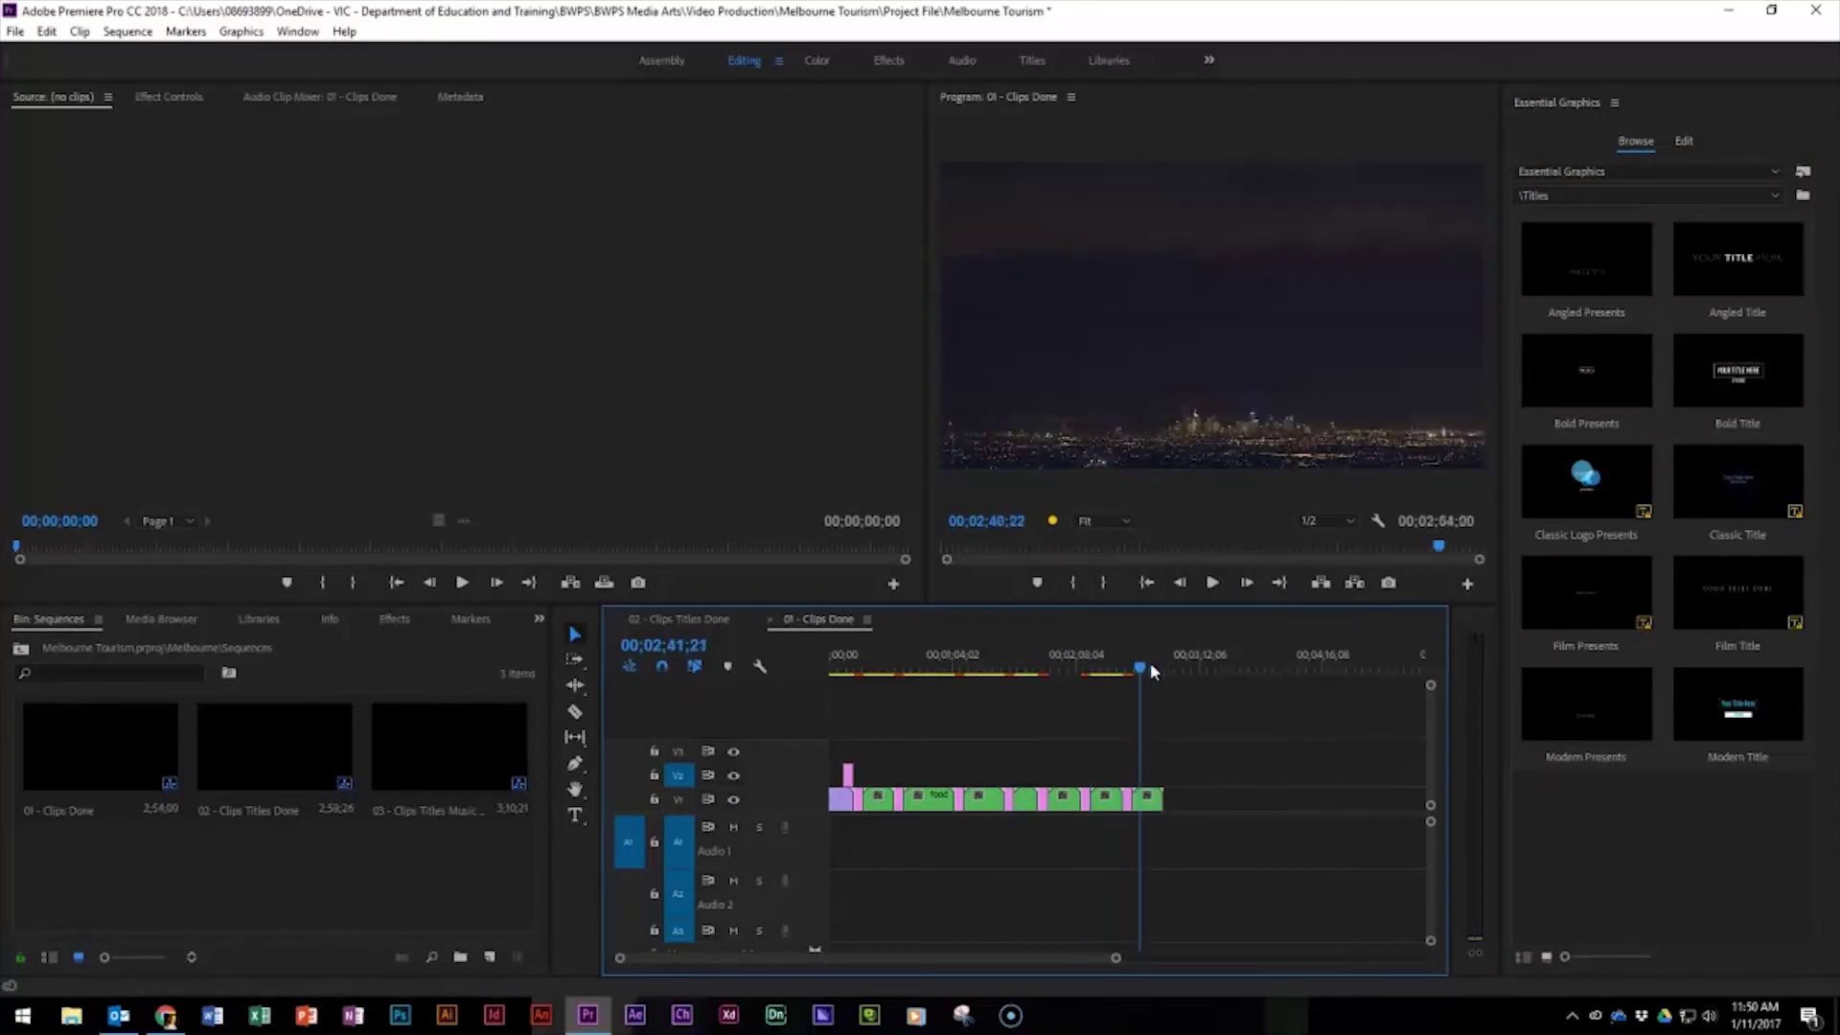
pyautogui.moveTo(1150, 663); pyautogui.dragTo(898, 660)
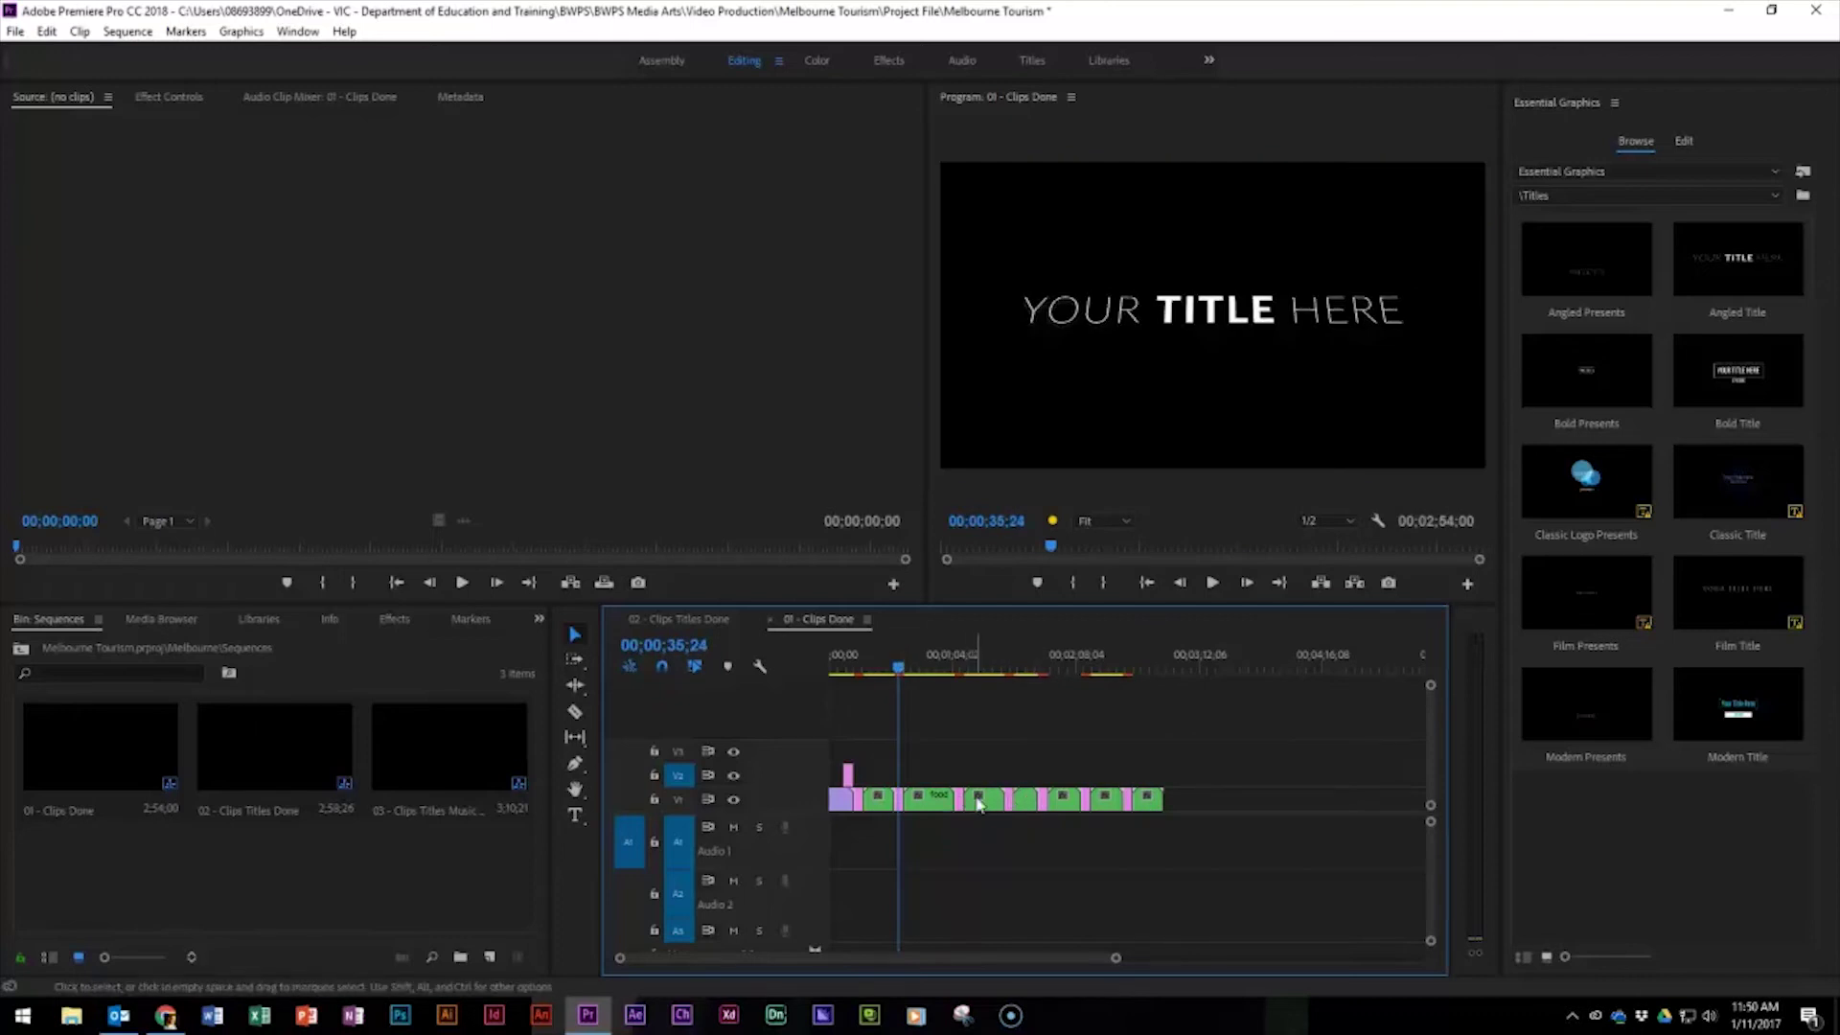
pyautogui.moveTo(901, 674); pyautogui.dragTo(859, 679)
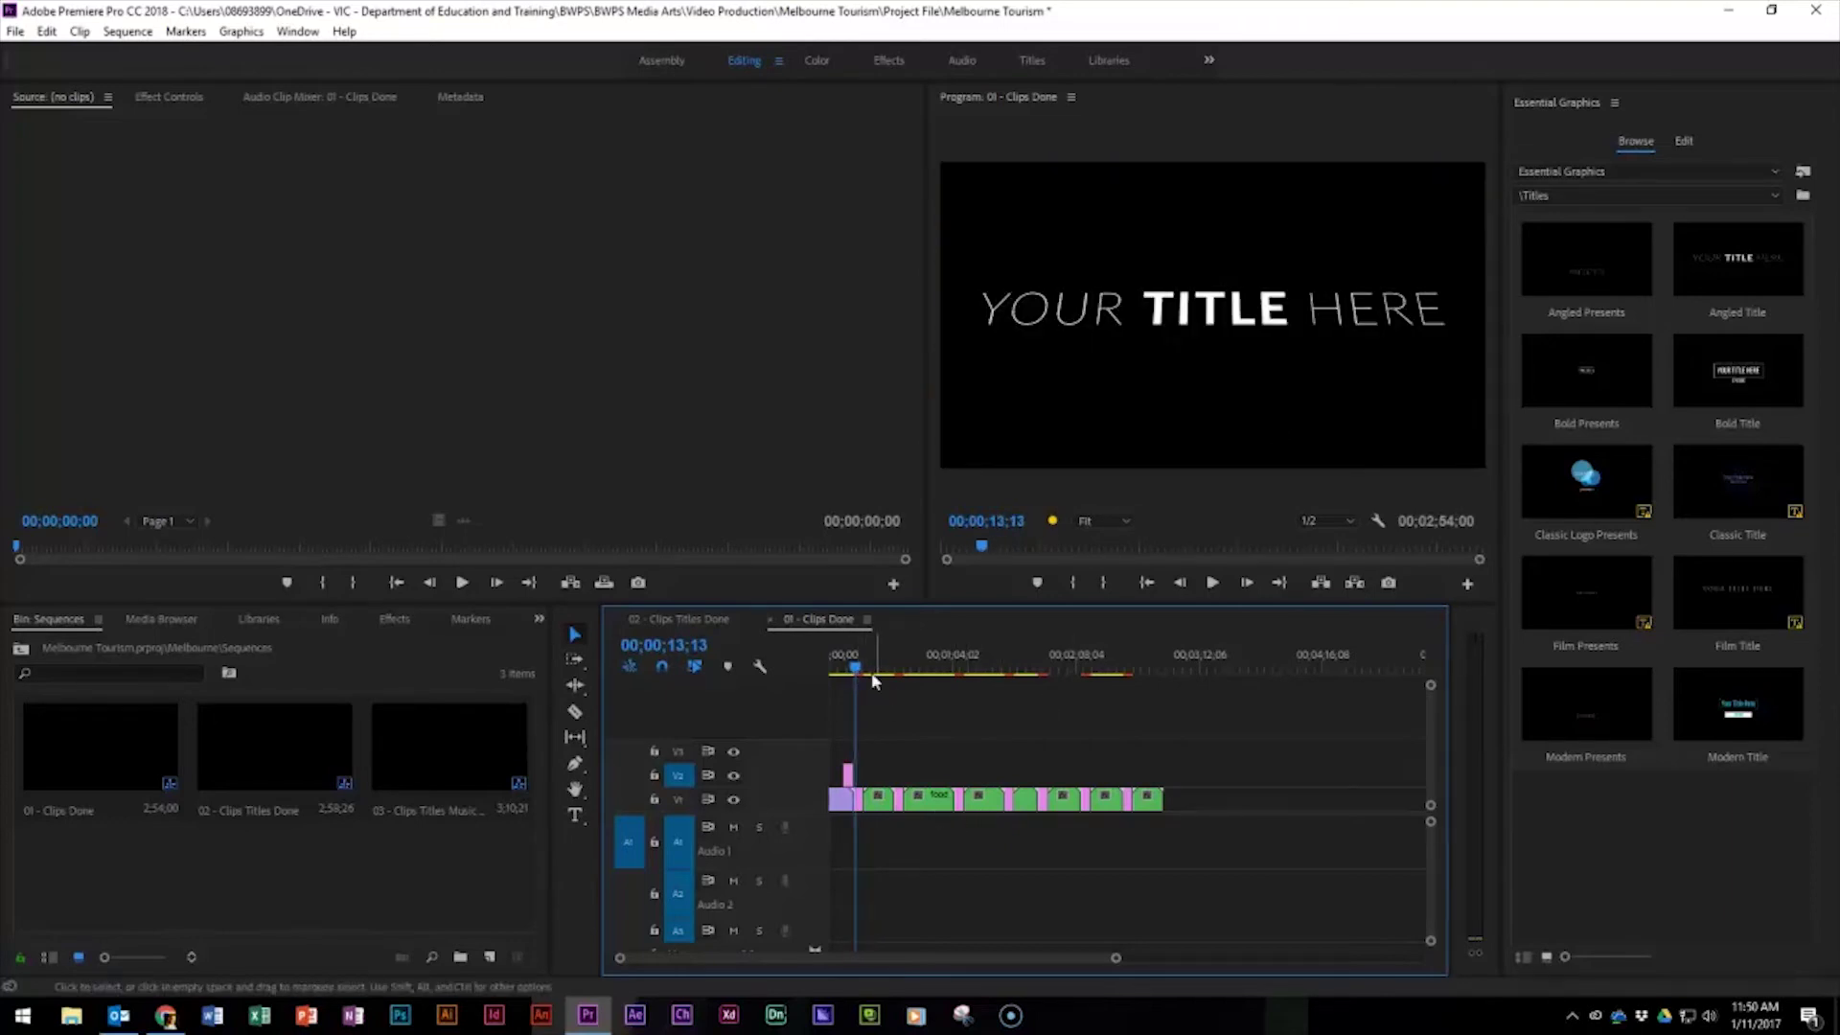
pyautogui.click(860, 669)
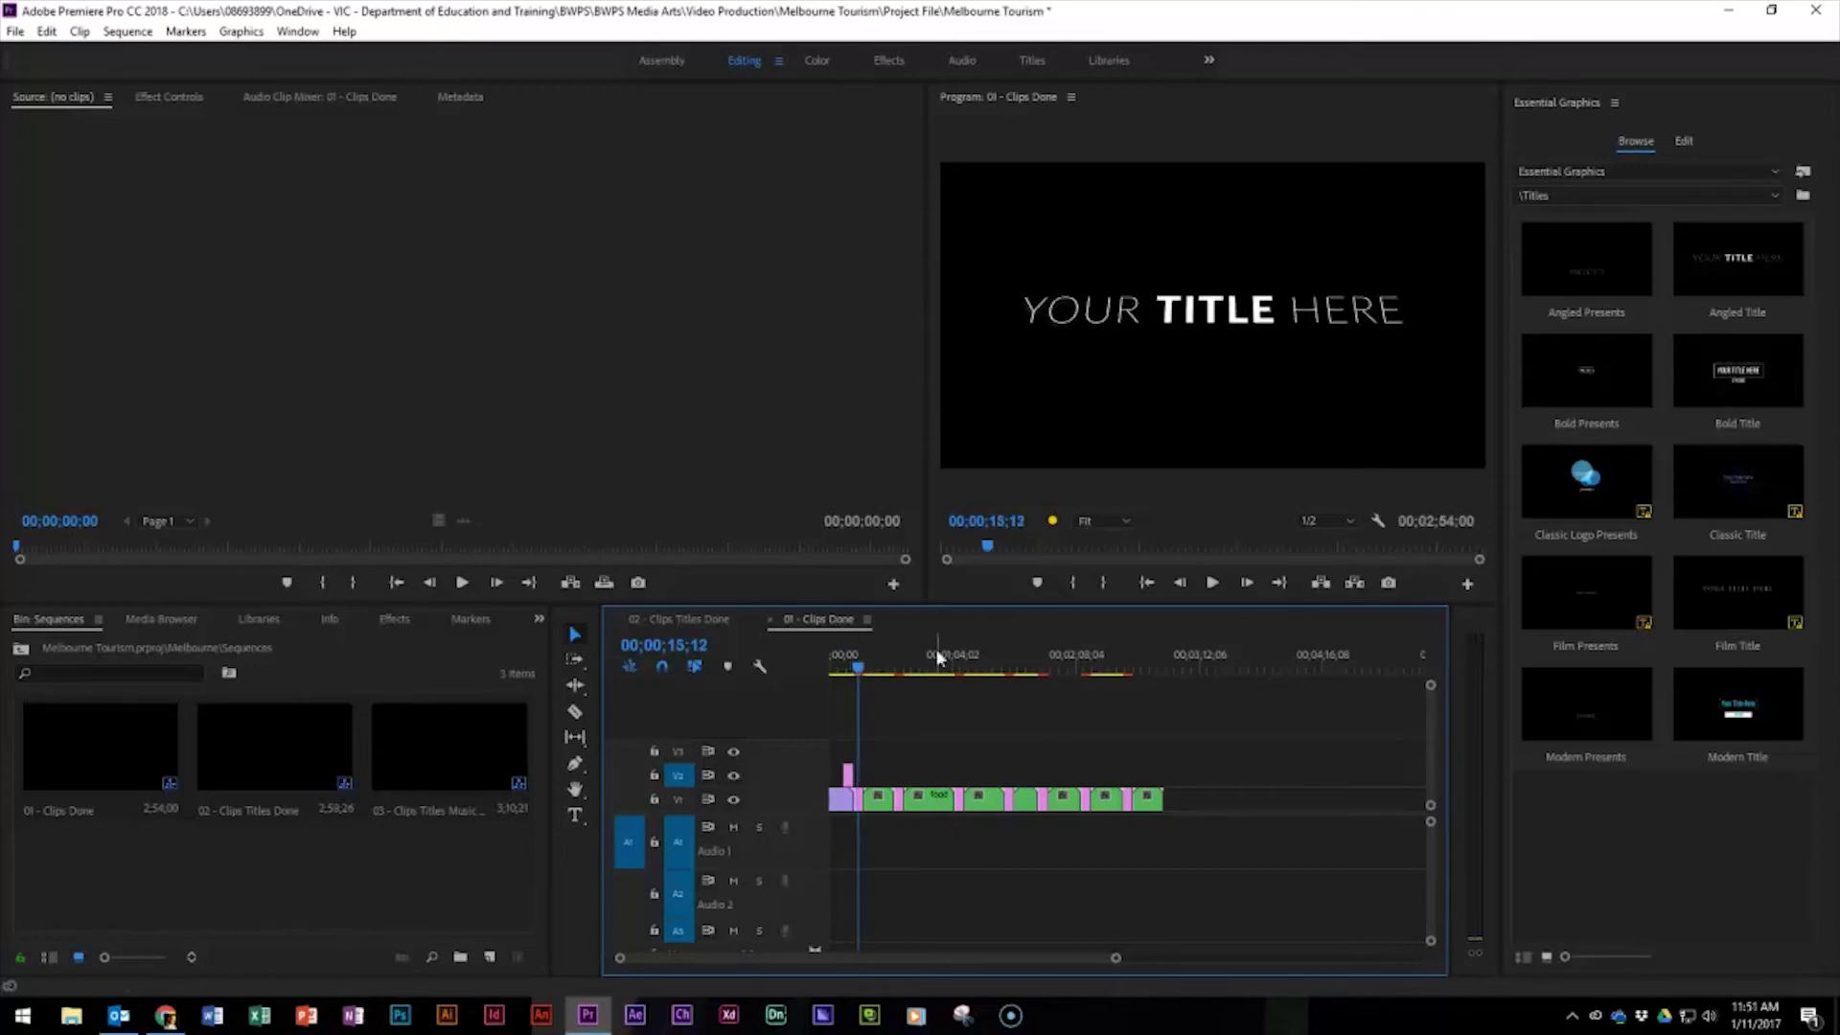
pyautogui.click(858, 804)
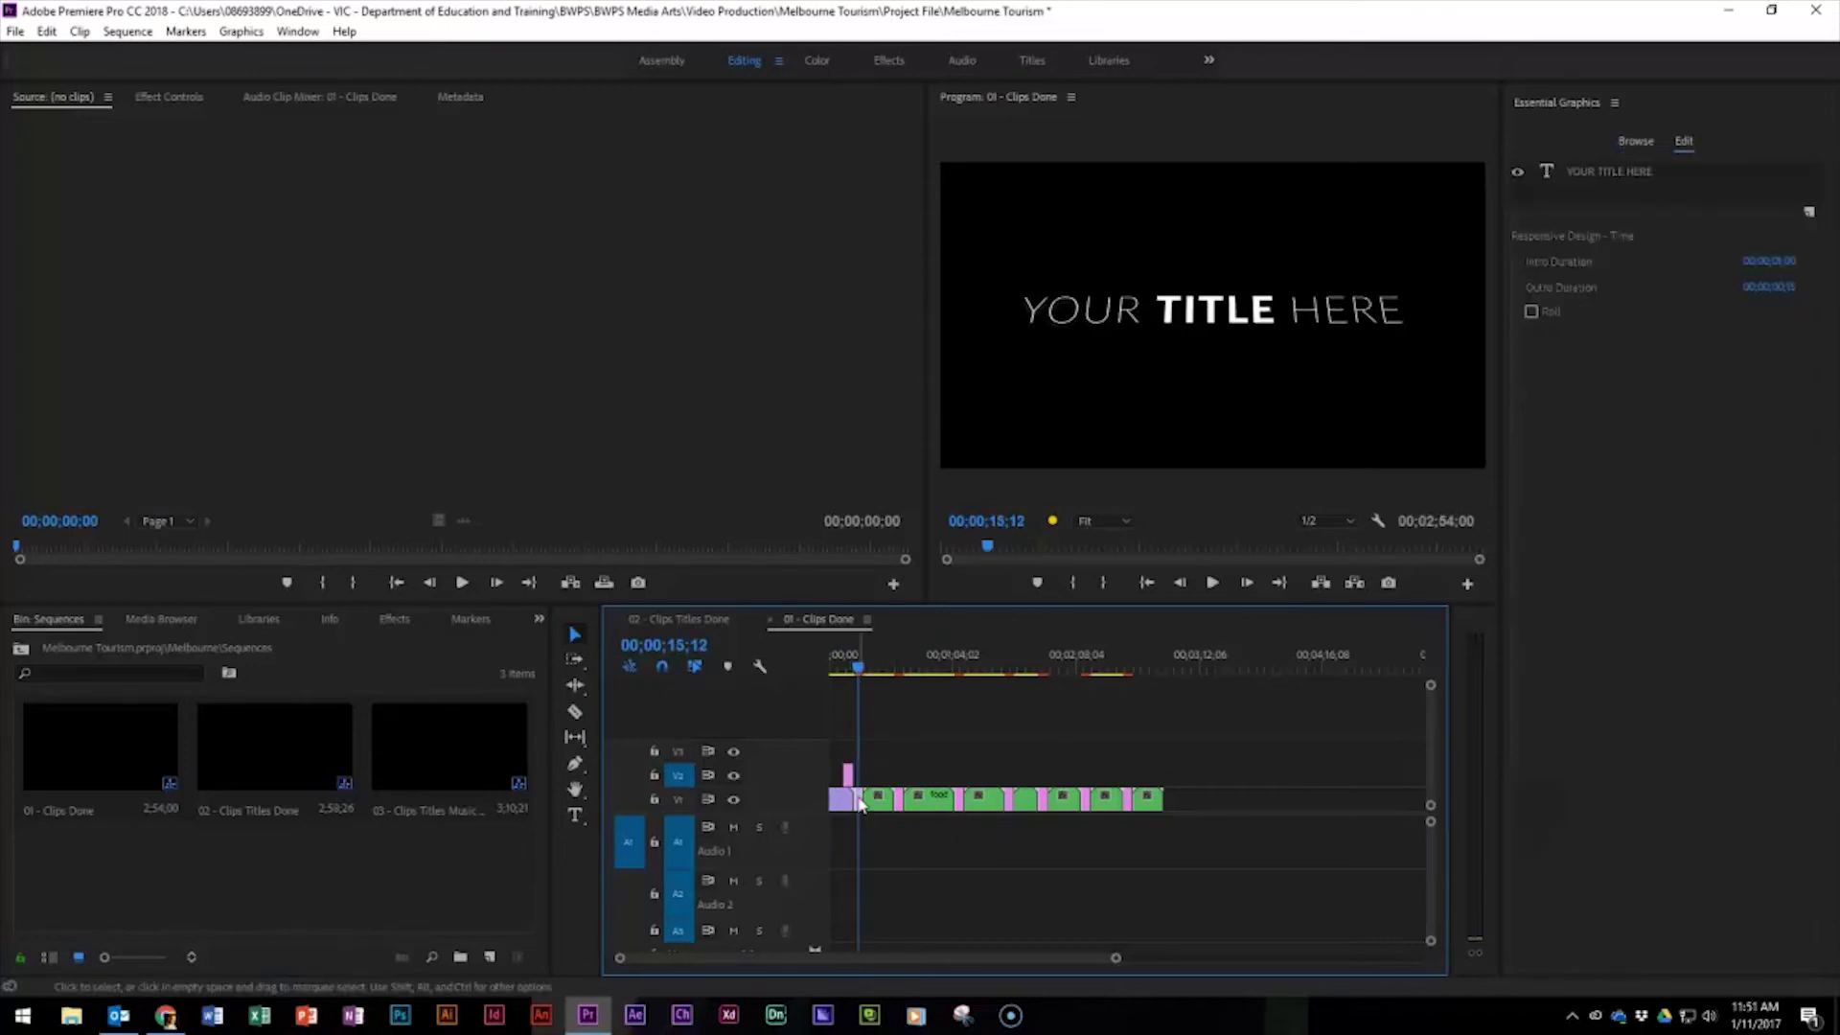
pyautogui.click(576, 816)
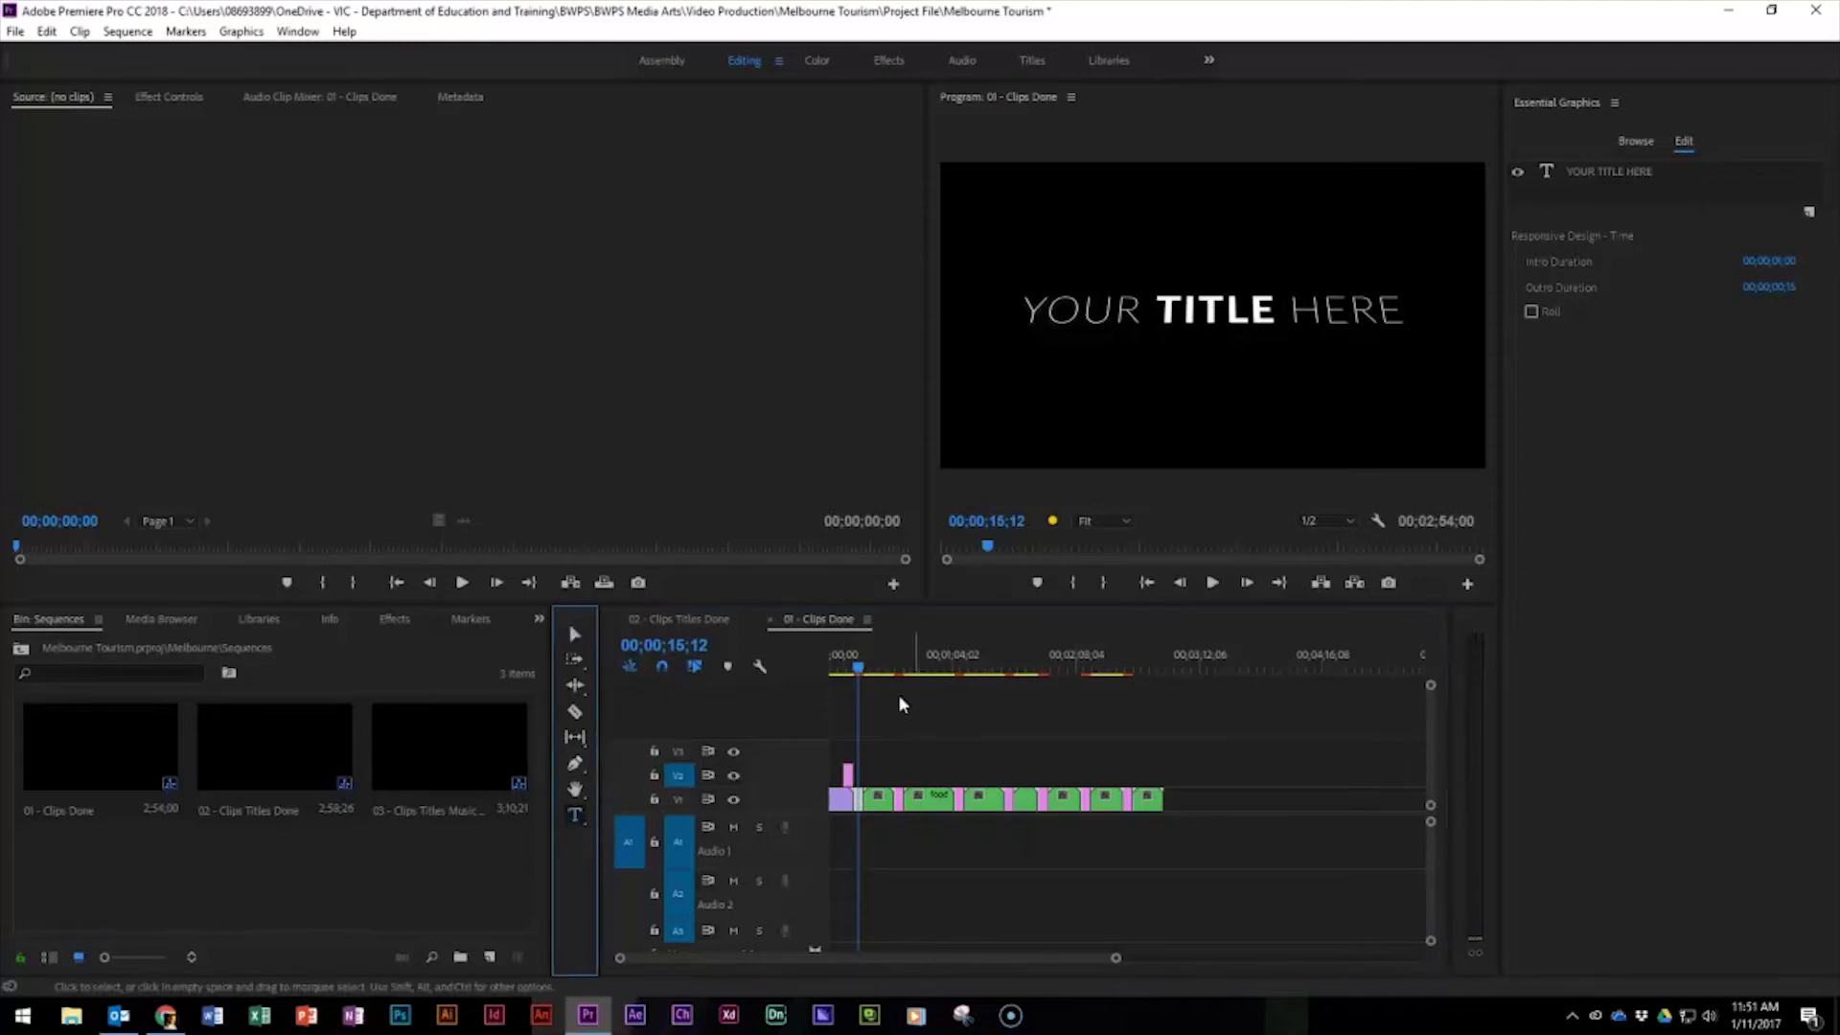
pyautogui.press('v')
pyautogui.click(1076, 721)
pyautogui.click(576, 816)
pyautogui.click(1209, 309)
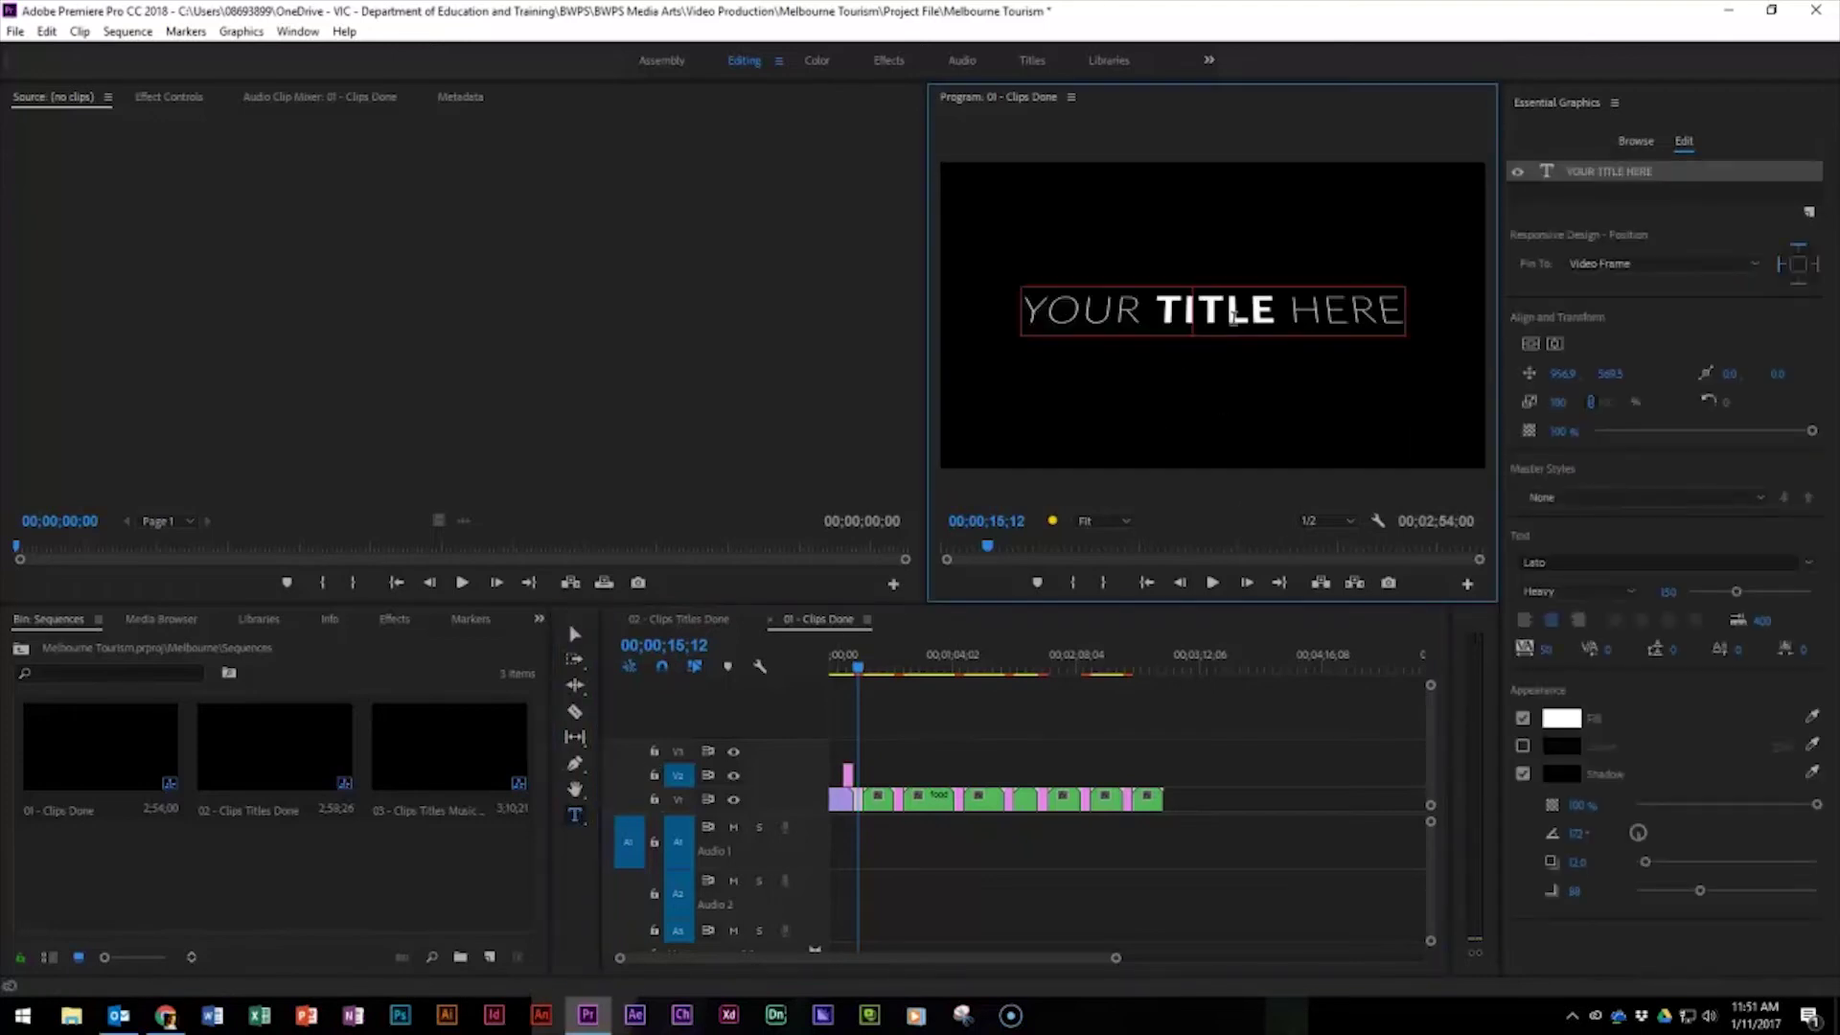
pyautogui.hotkey('ctrl', 'a')
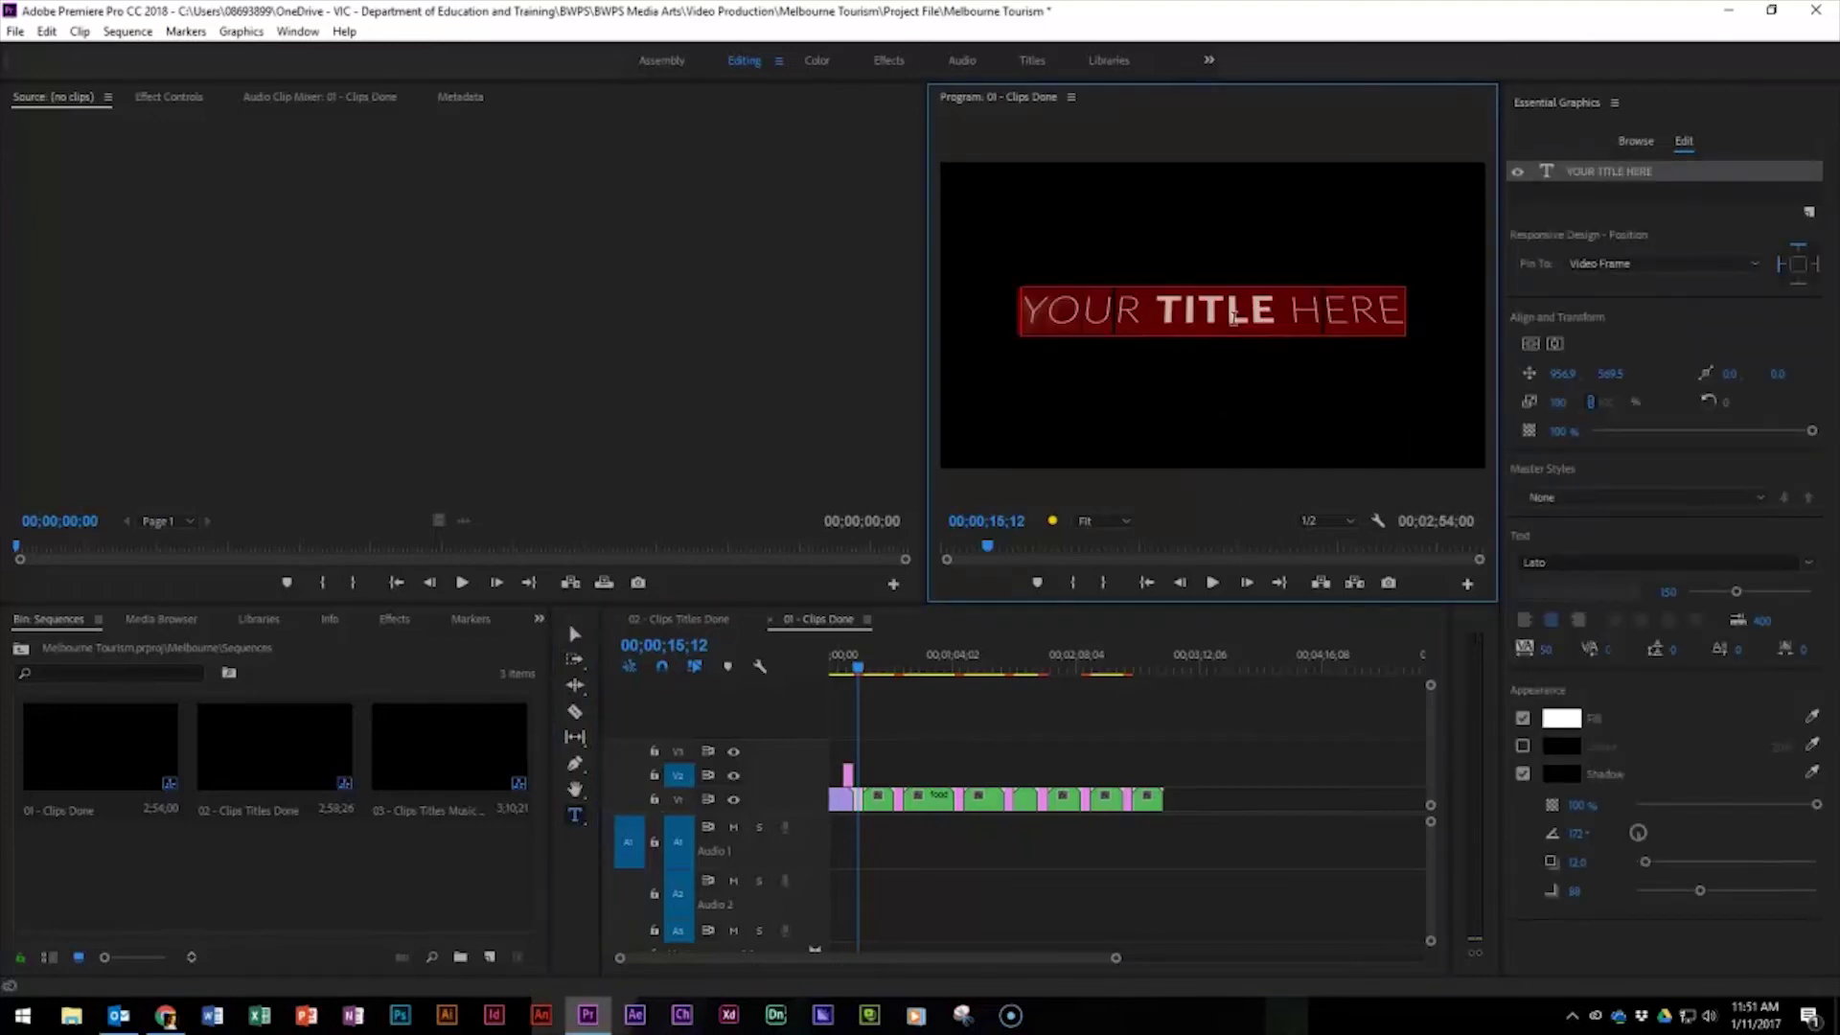
pyautogui.write('MELBOURNE')
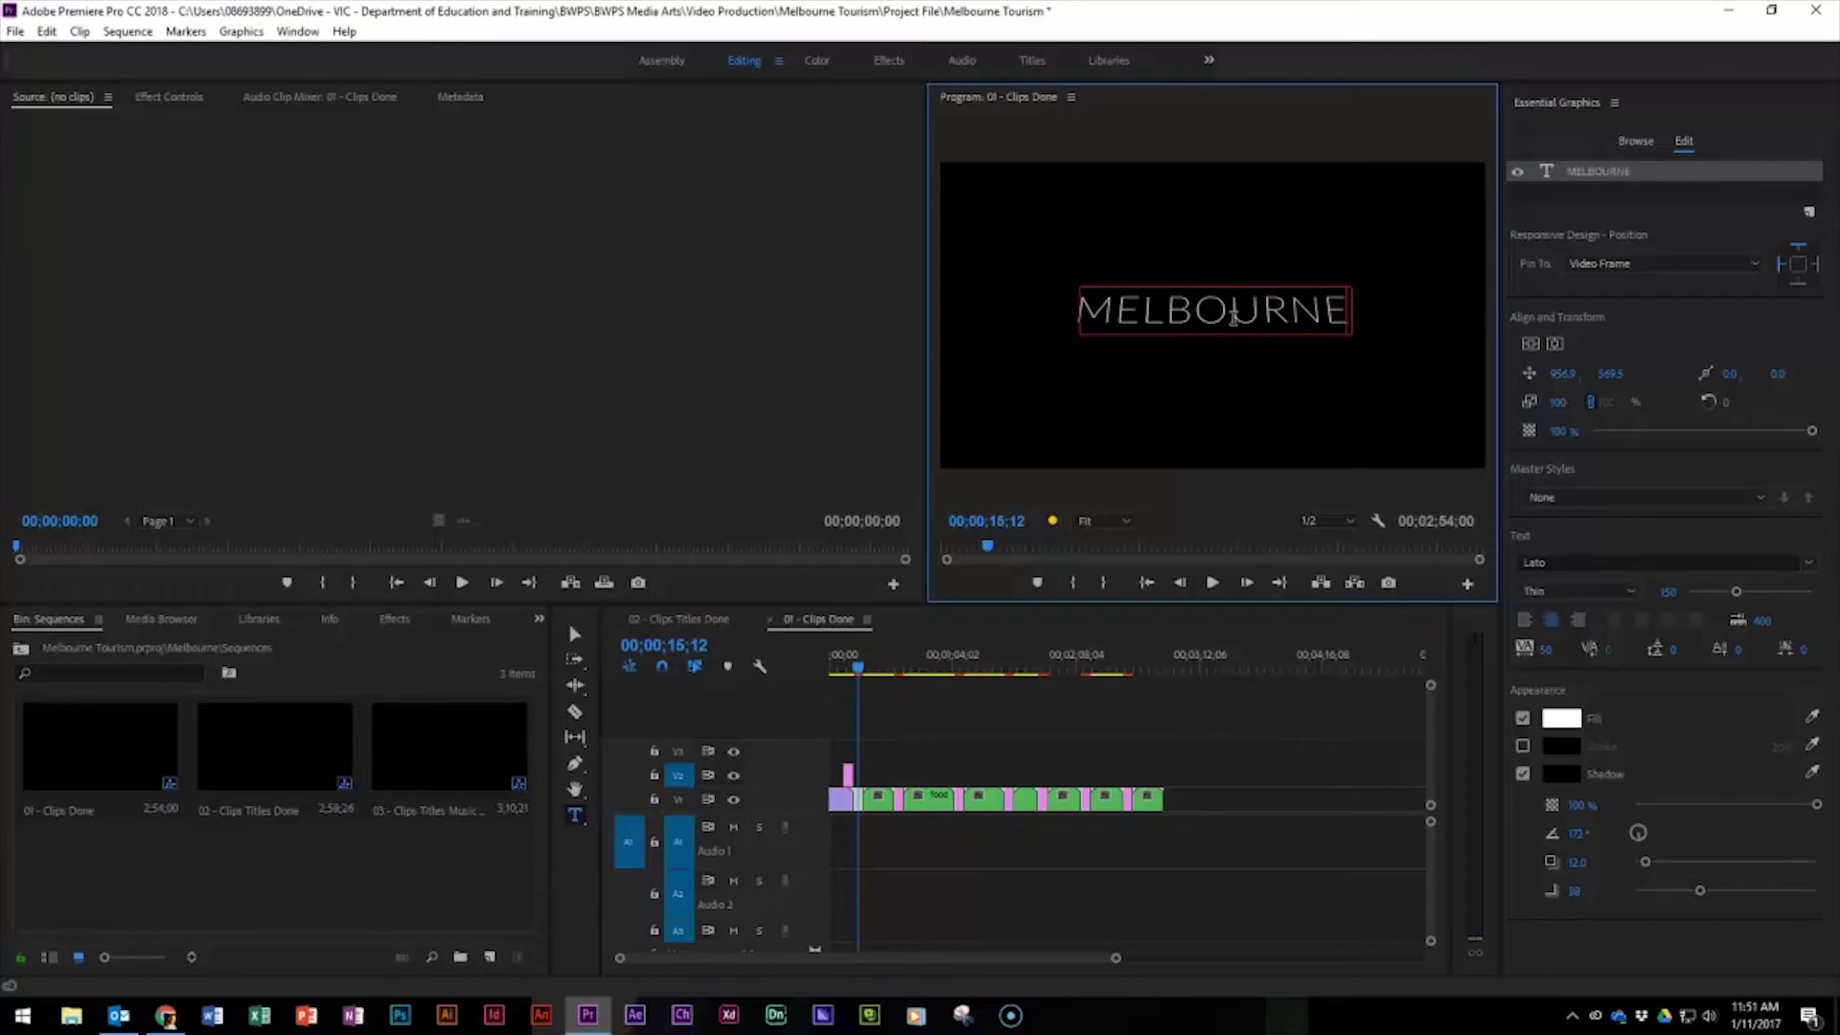
pyautogui.write(' CIY')
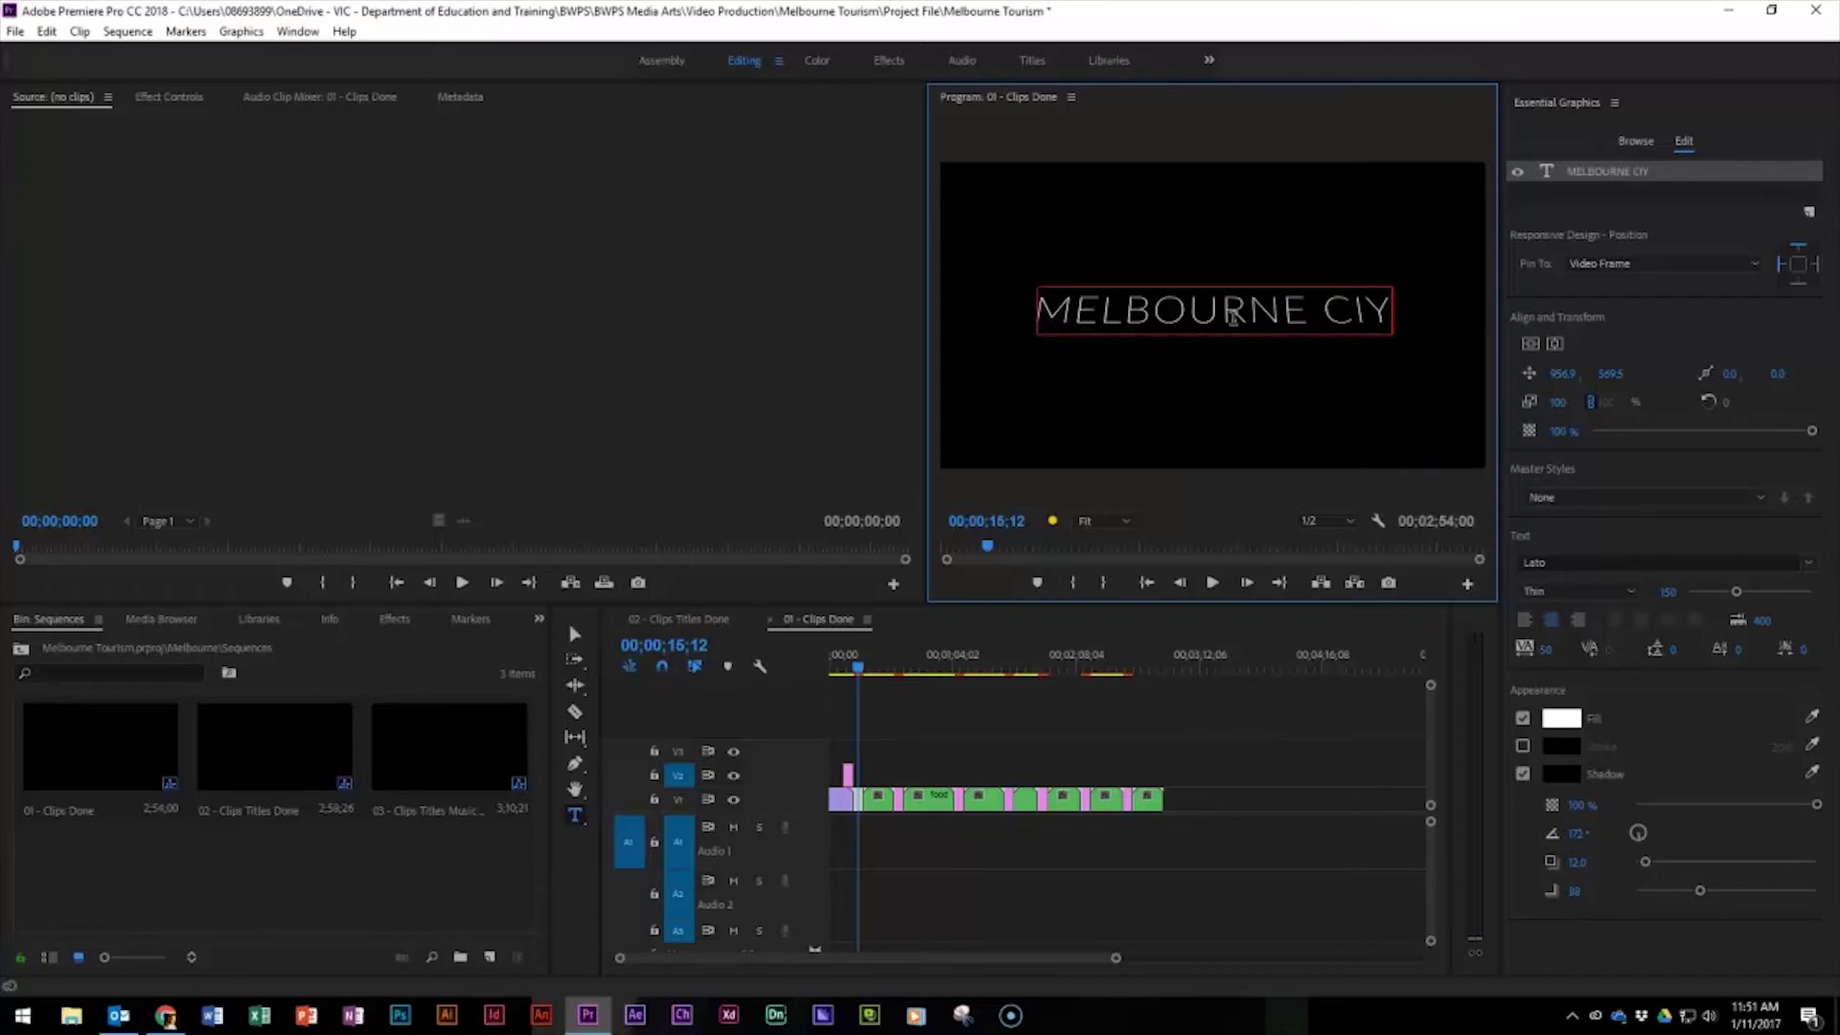
pyautogui.press('BackSpace')
pyautogui.write('TY')
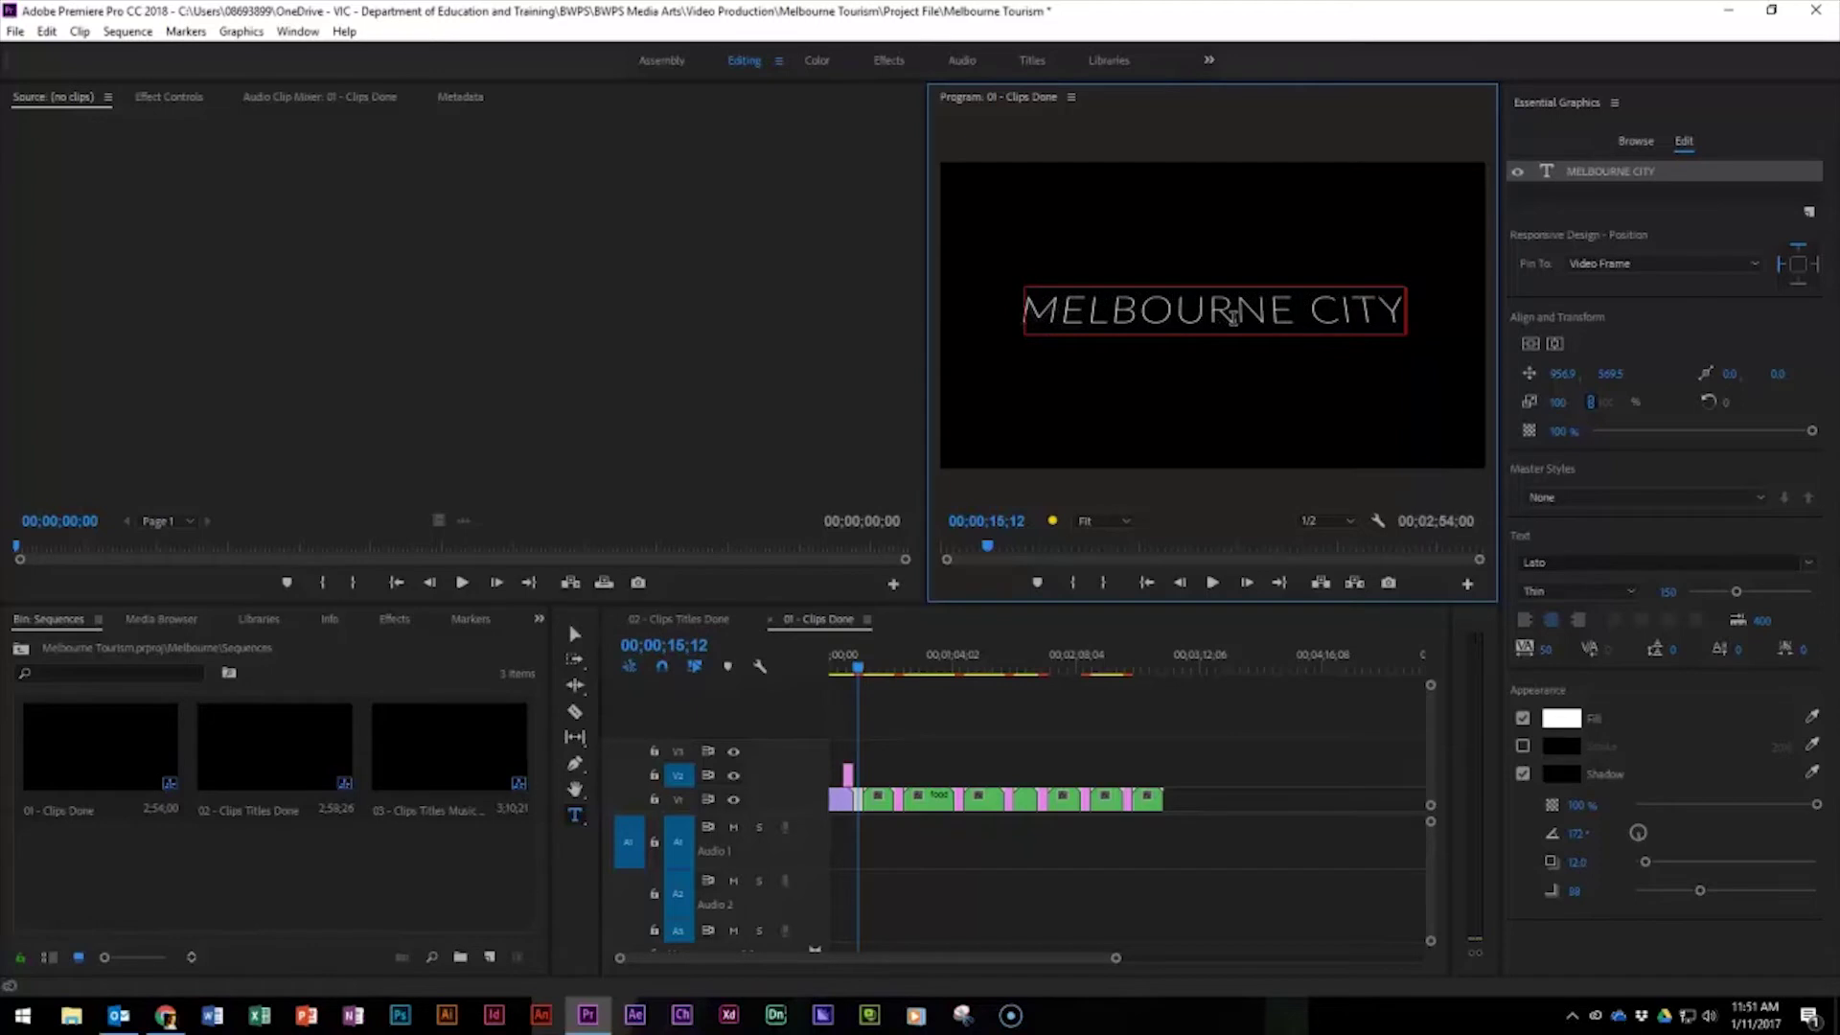
pyautogui.moveTo(1289, 305); pyautogui.dragTo(1015, 299)
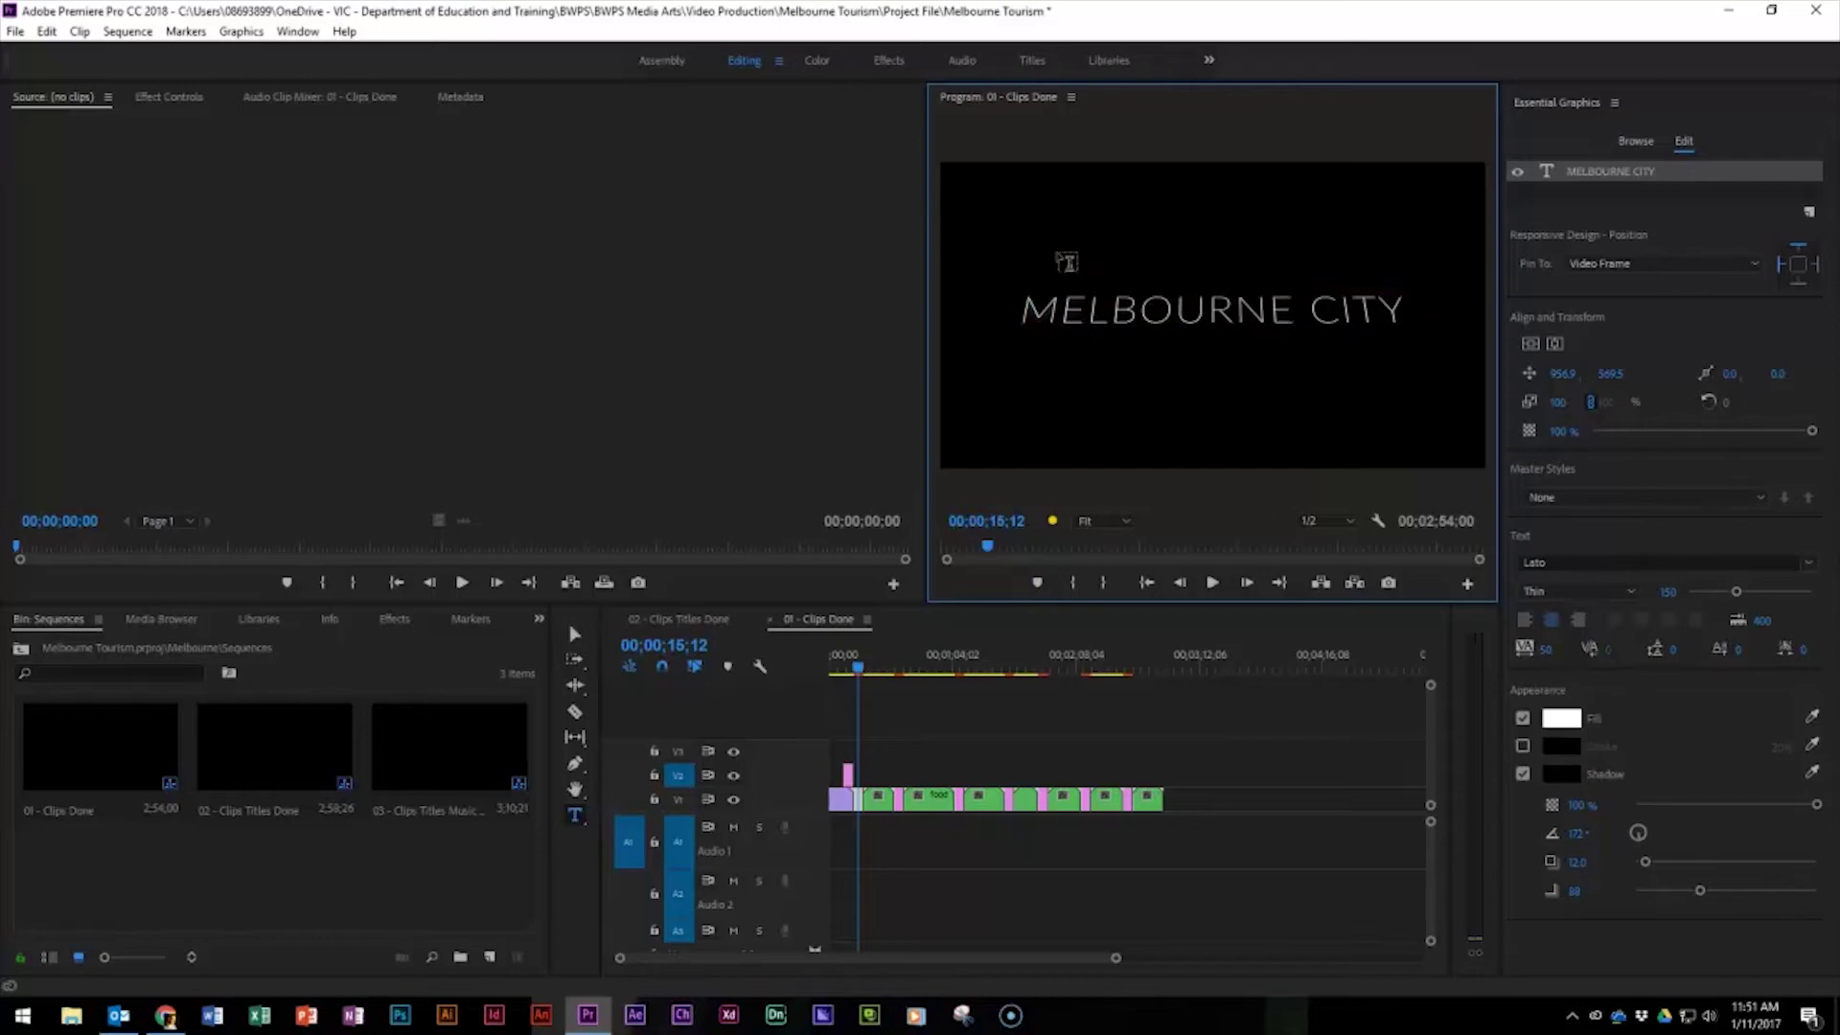
pyautogui.click(1560, 597)
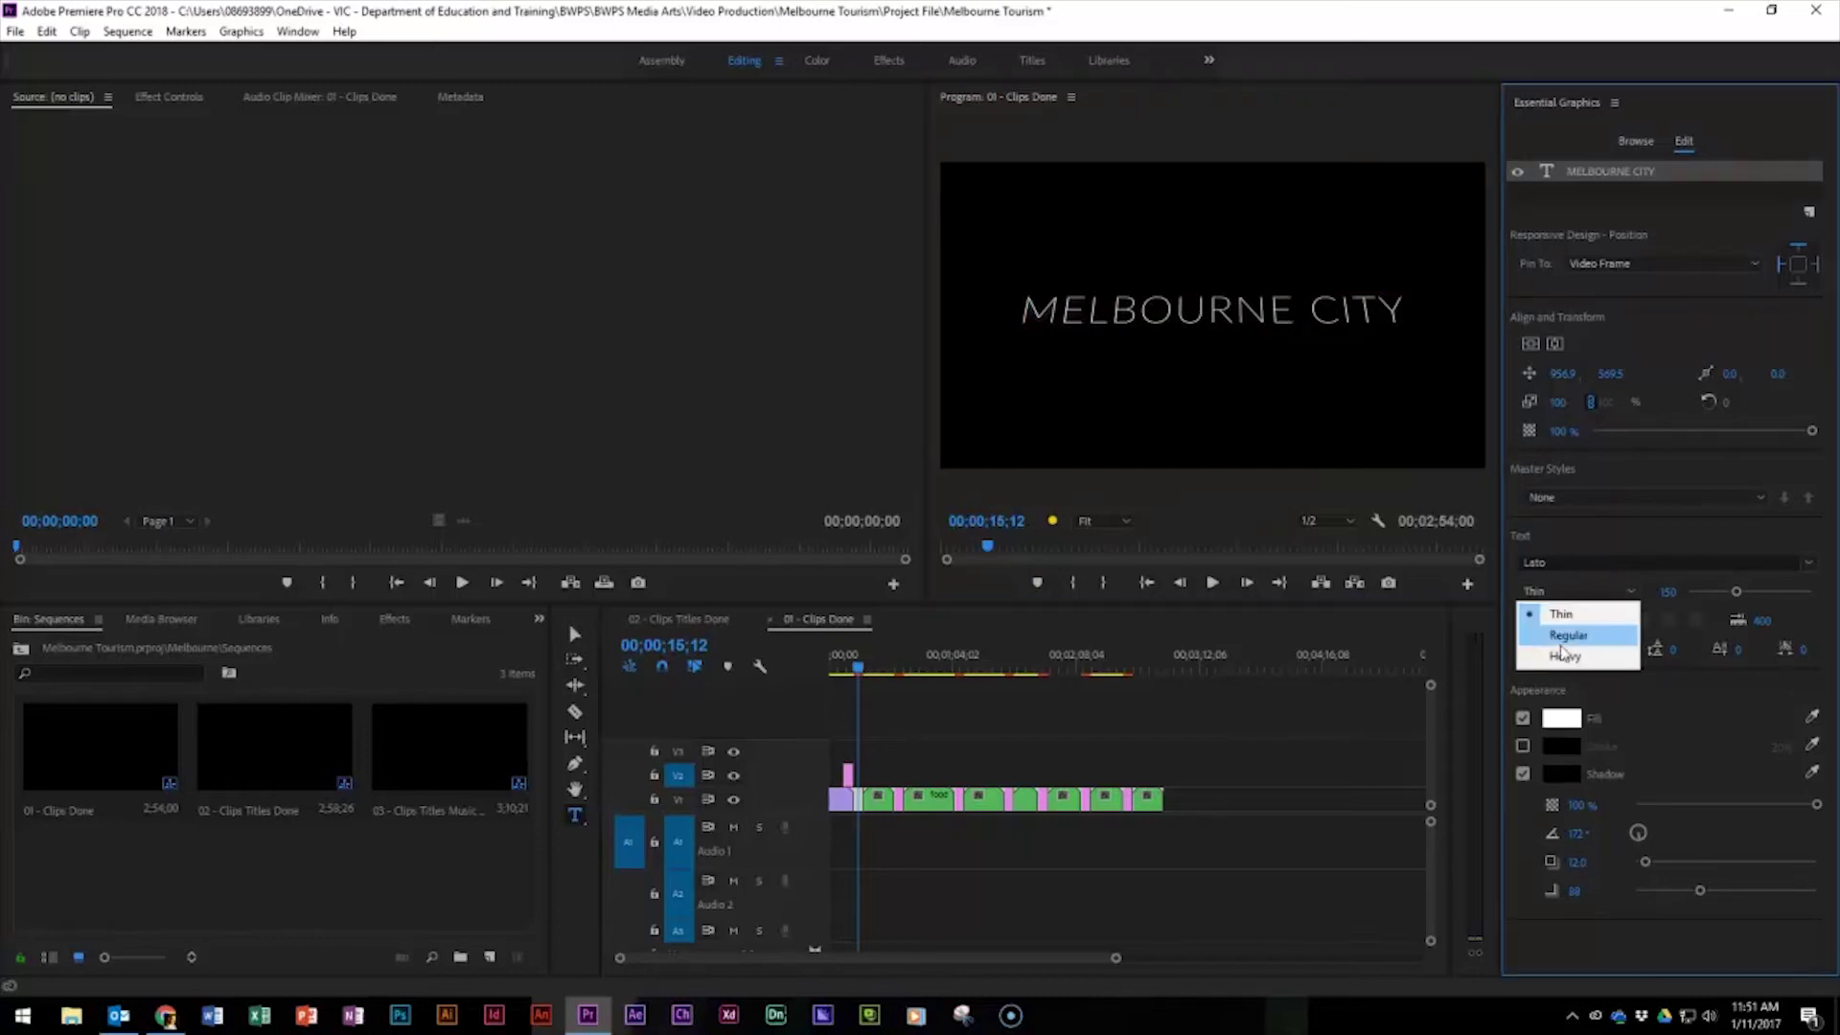
pyautogui.click(1565, 657)
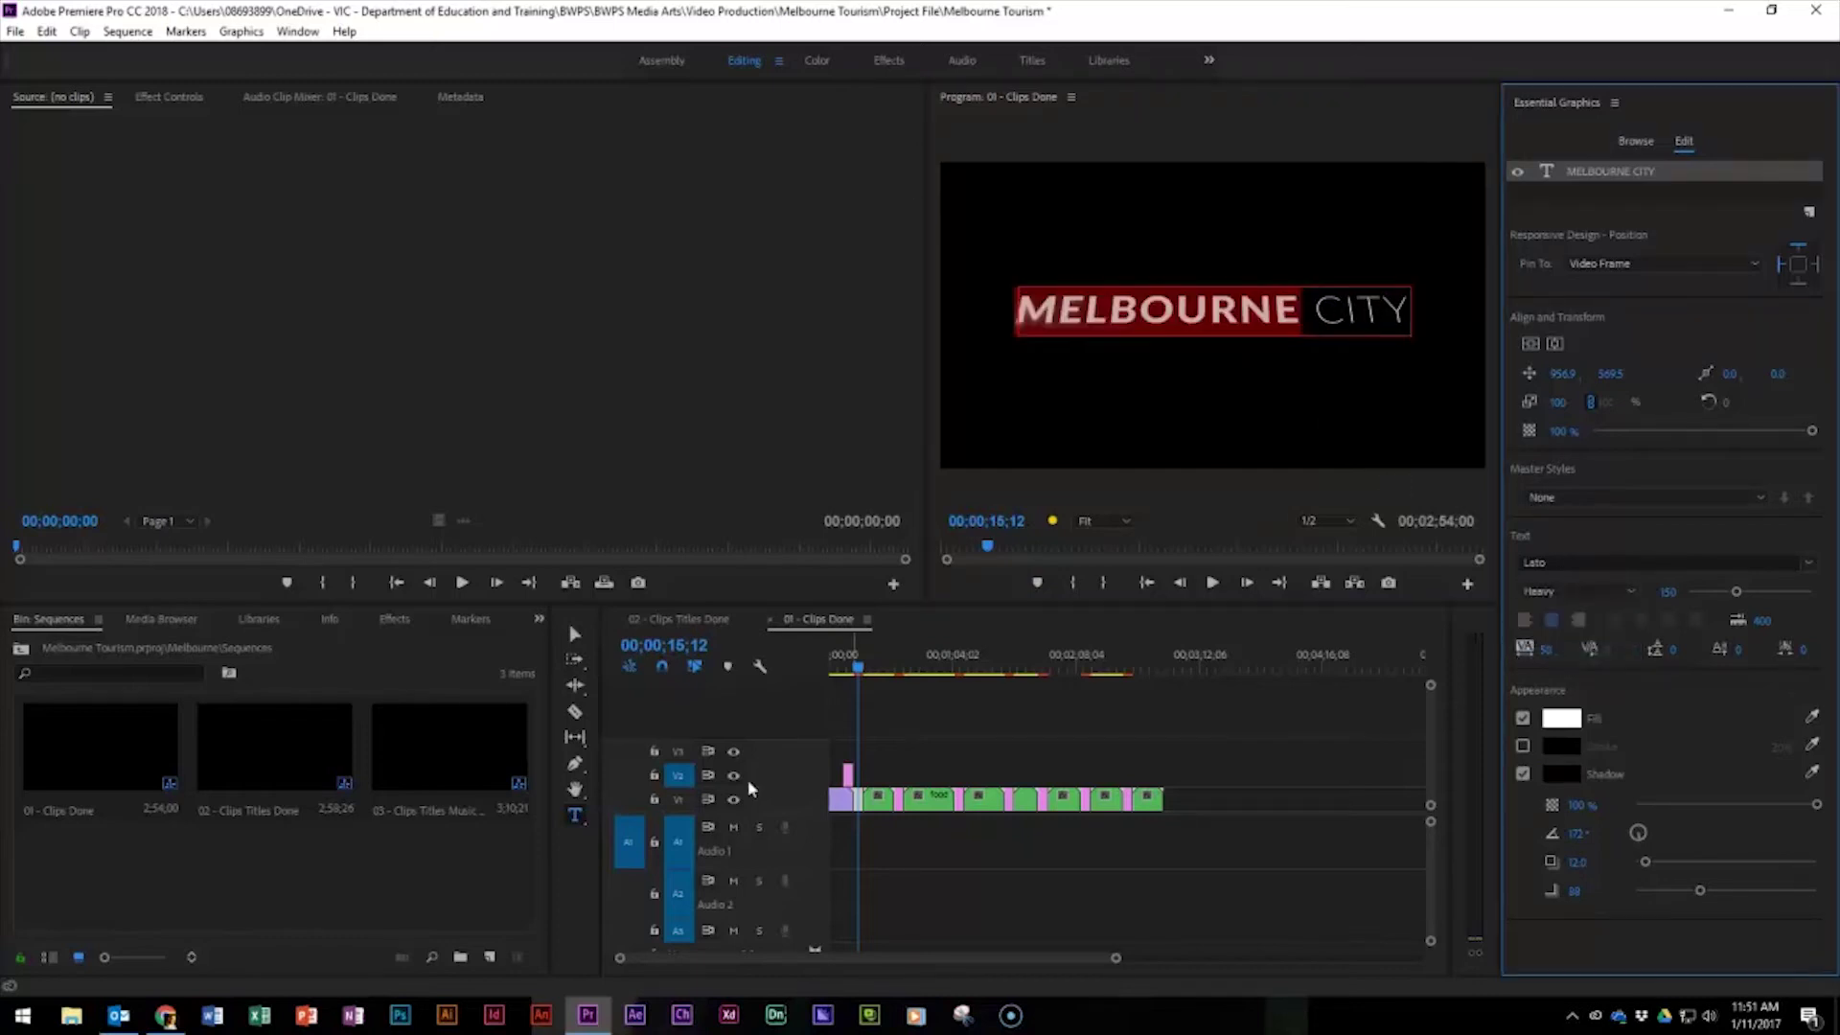
pyautogui.click(903, 726)
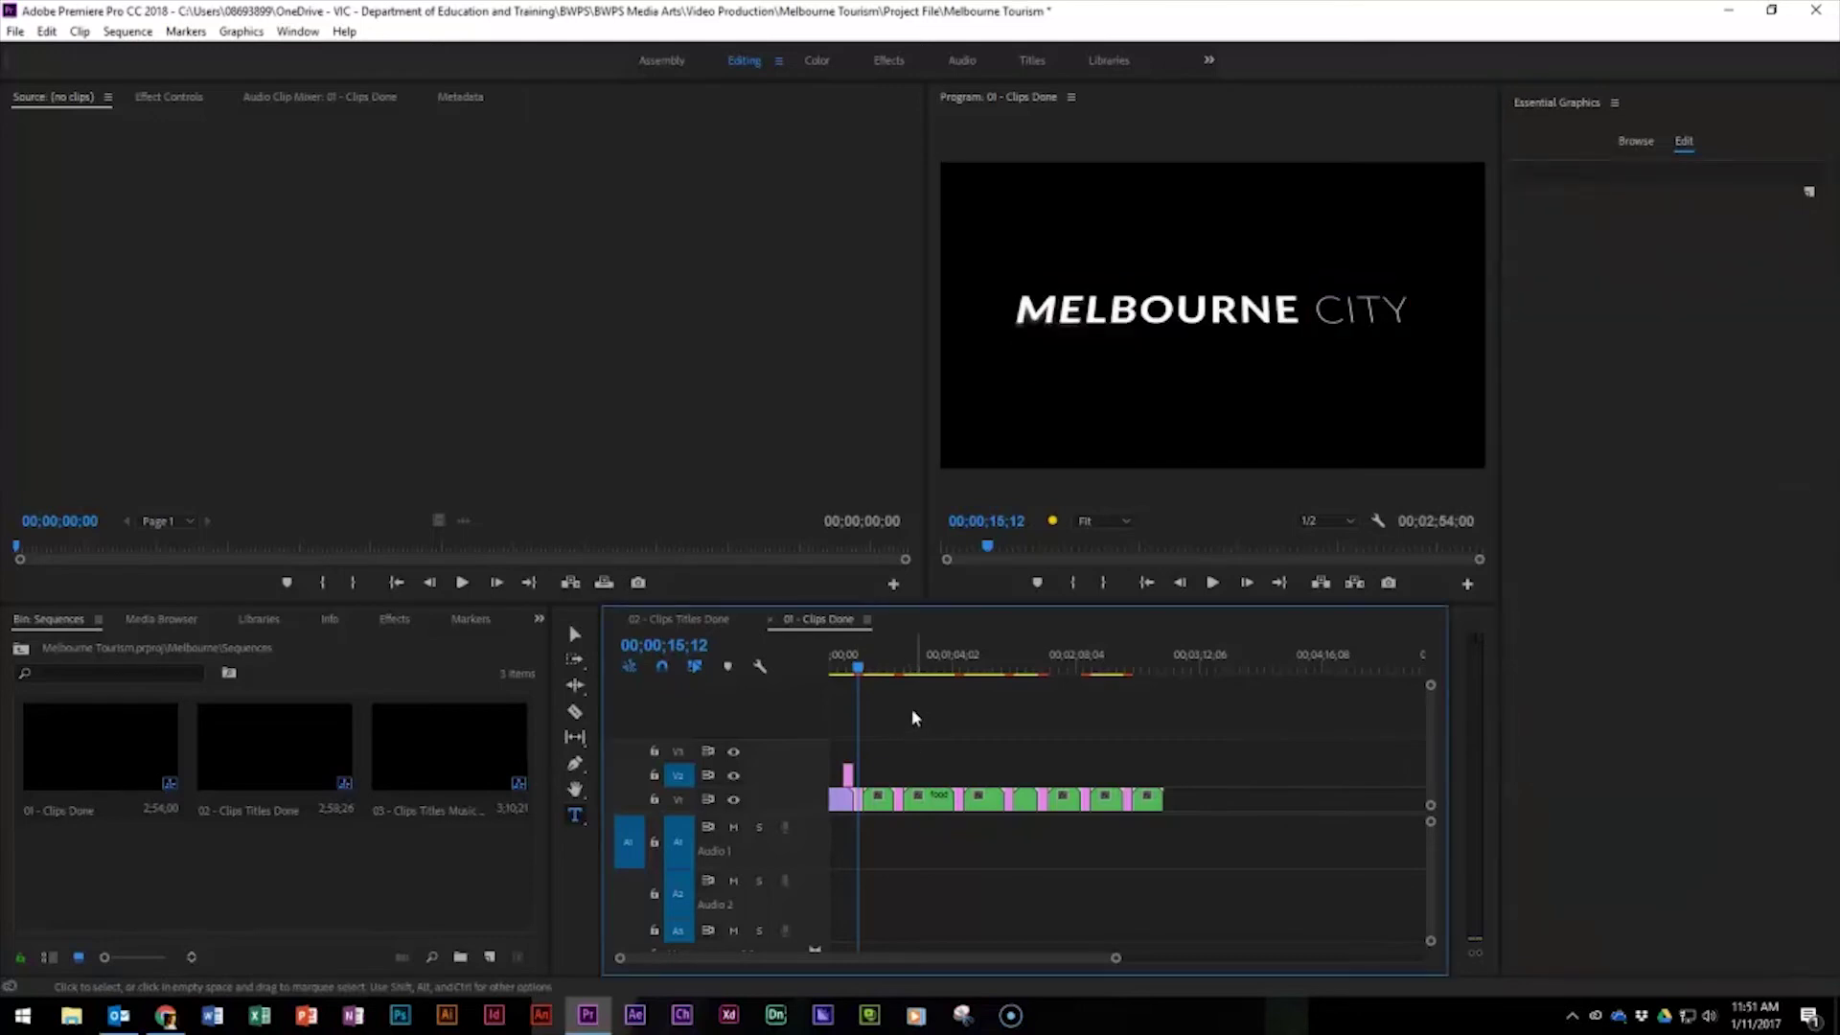
pyautogui.moveTo(859, 666); pyautogui.dragTo(860, 820)
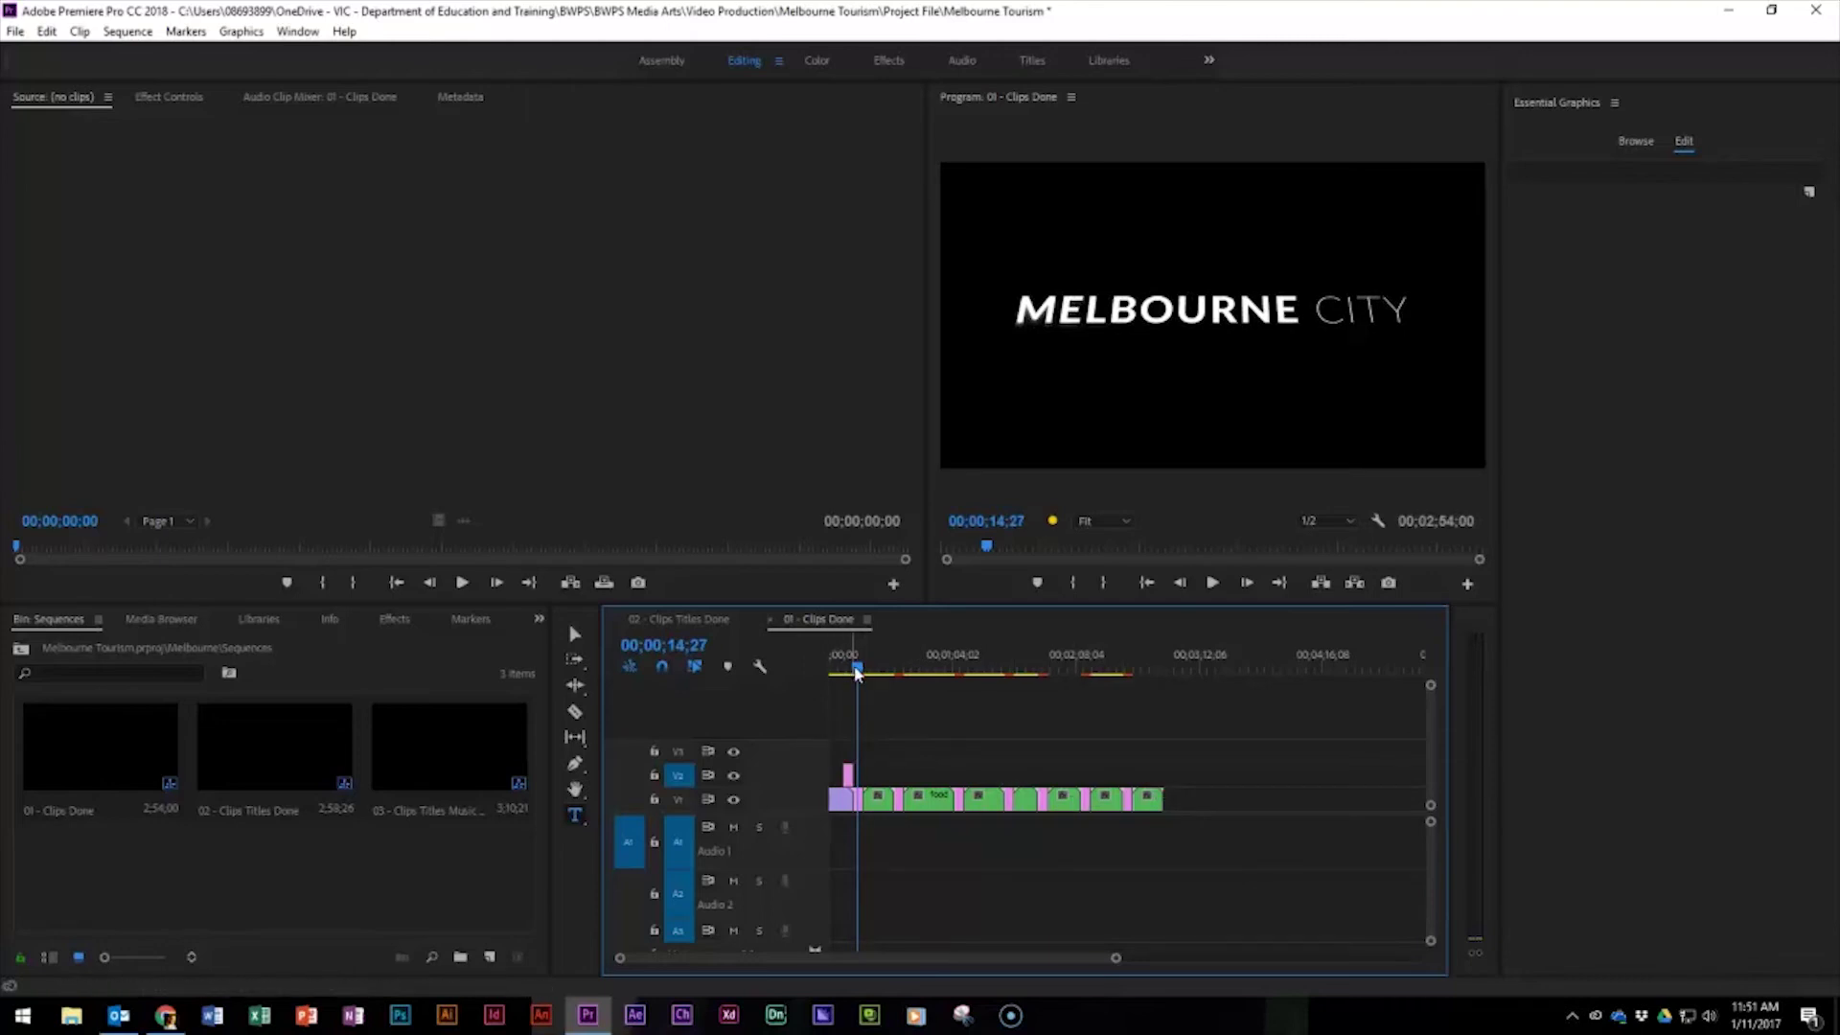
# Step: Replace the YOUR TITLE HERE placeholder text with MELBOURNE FOOD
pyautogui.moveTo(859, 674); pyautogui.dragTo(901, 689)
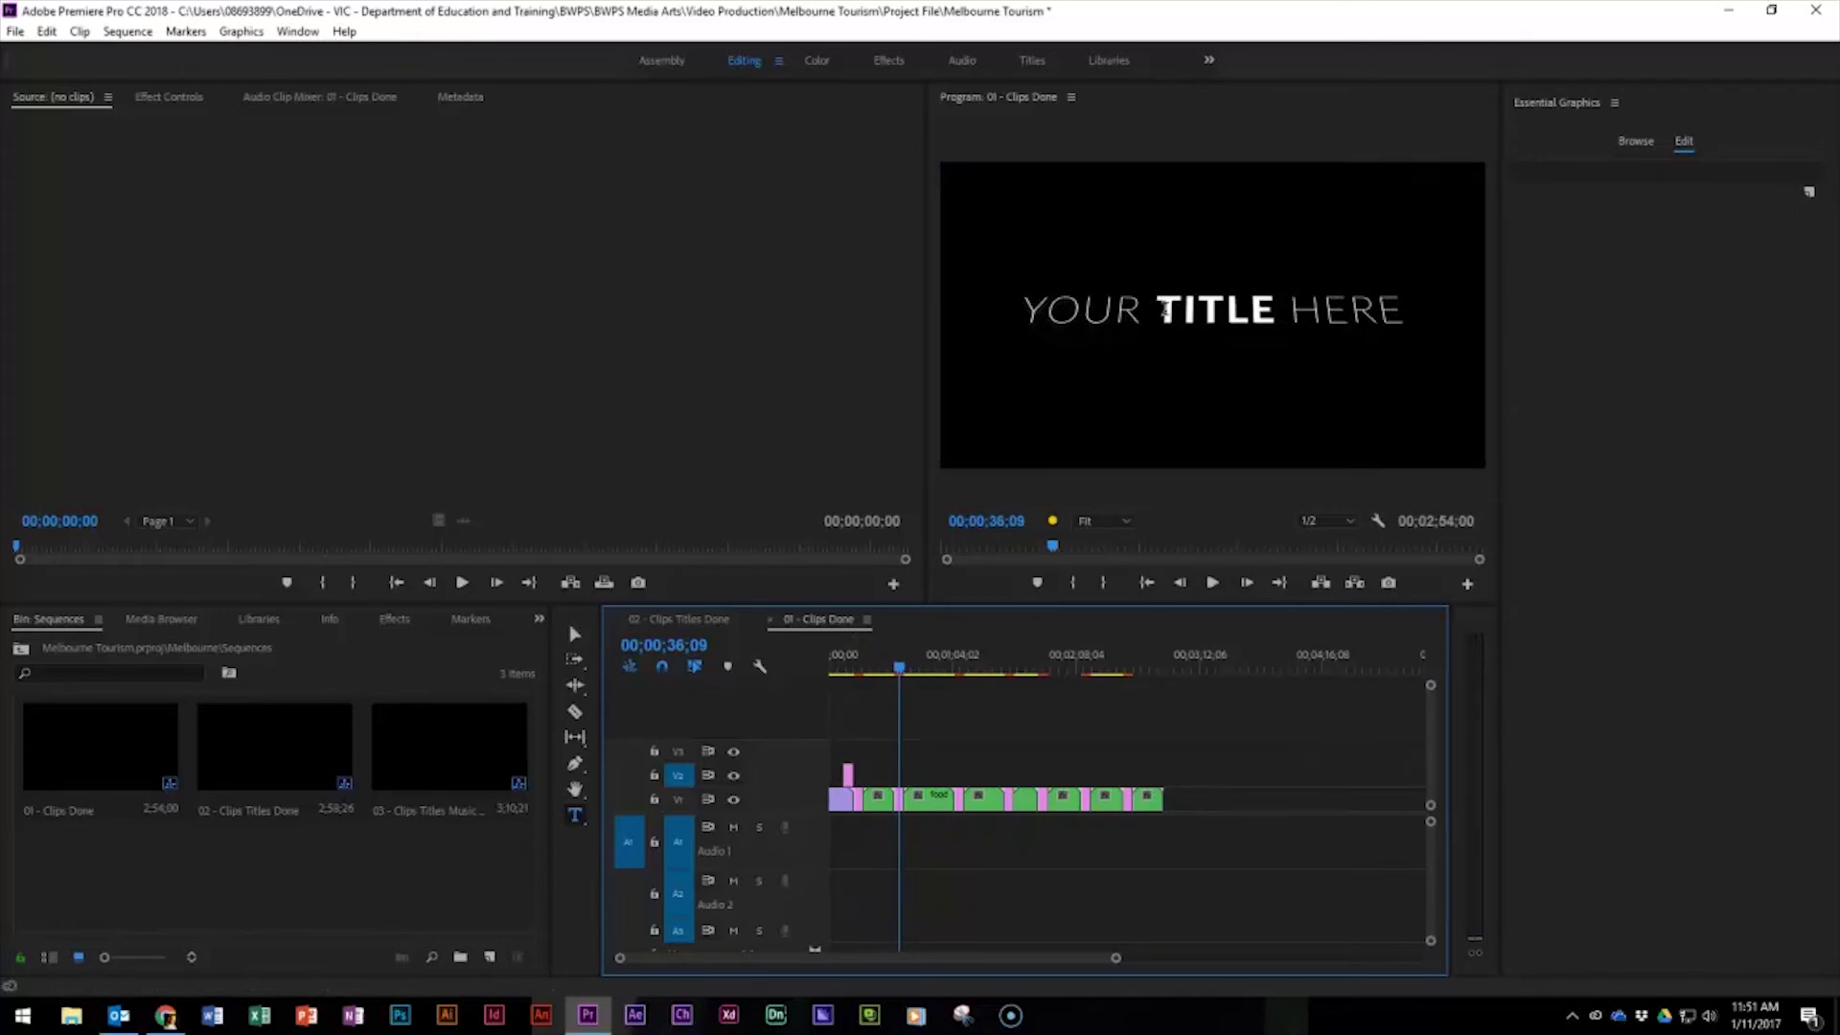
pyautogui.click(1164, 312)
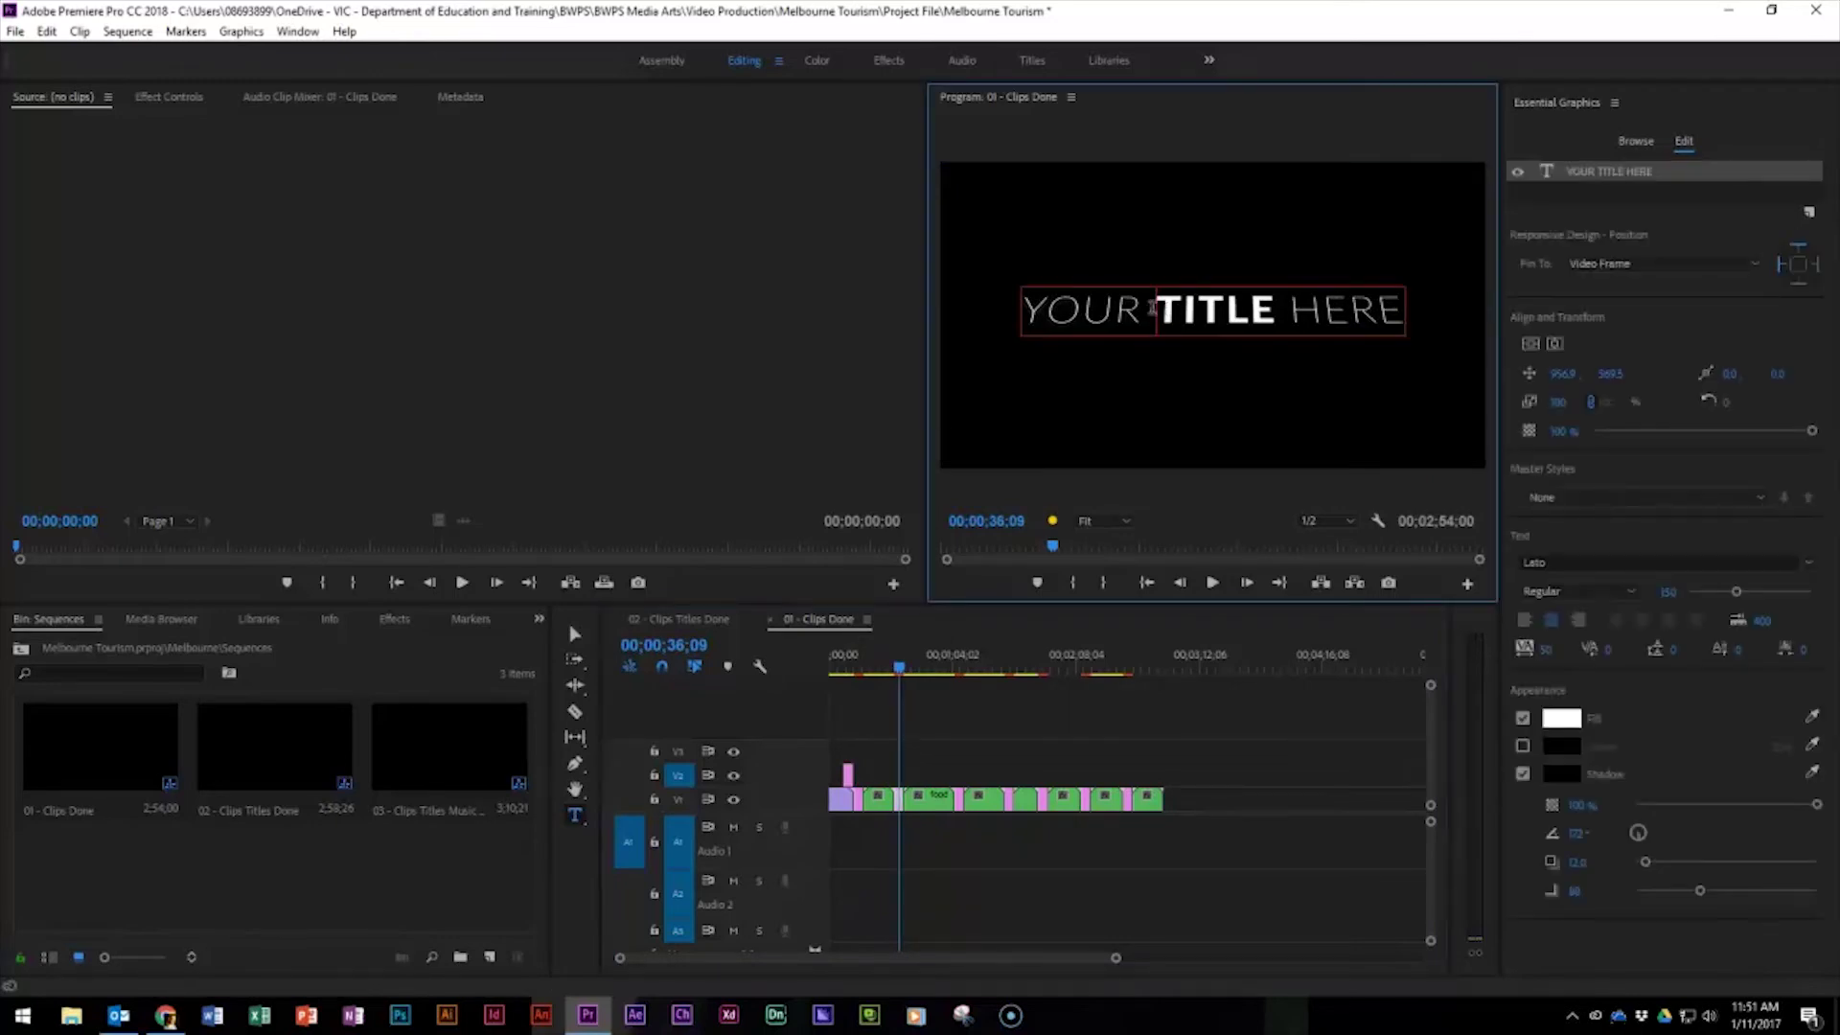
pyautogui.hotkey('ctrl', 'a')
pyautogui.write('MELBOURNE')
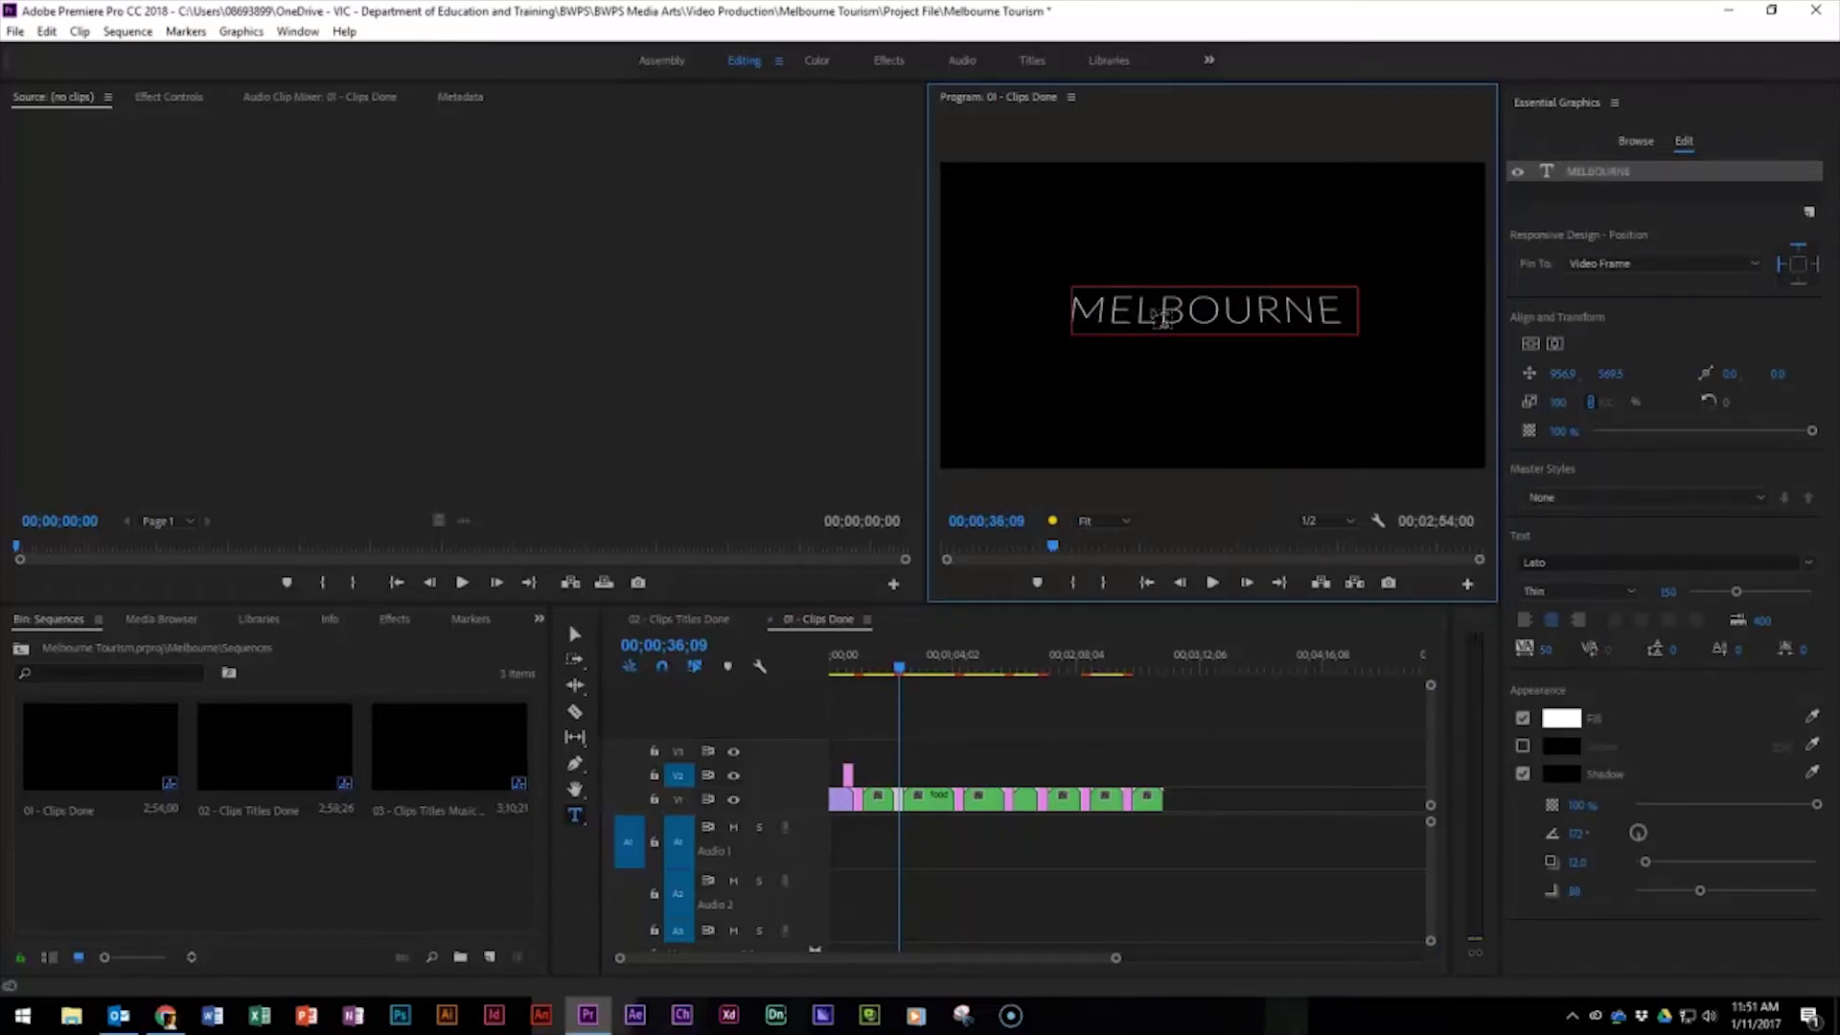
pyautogui.write(' FOOD')
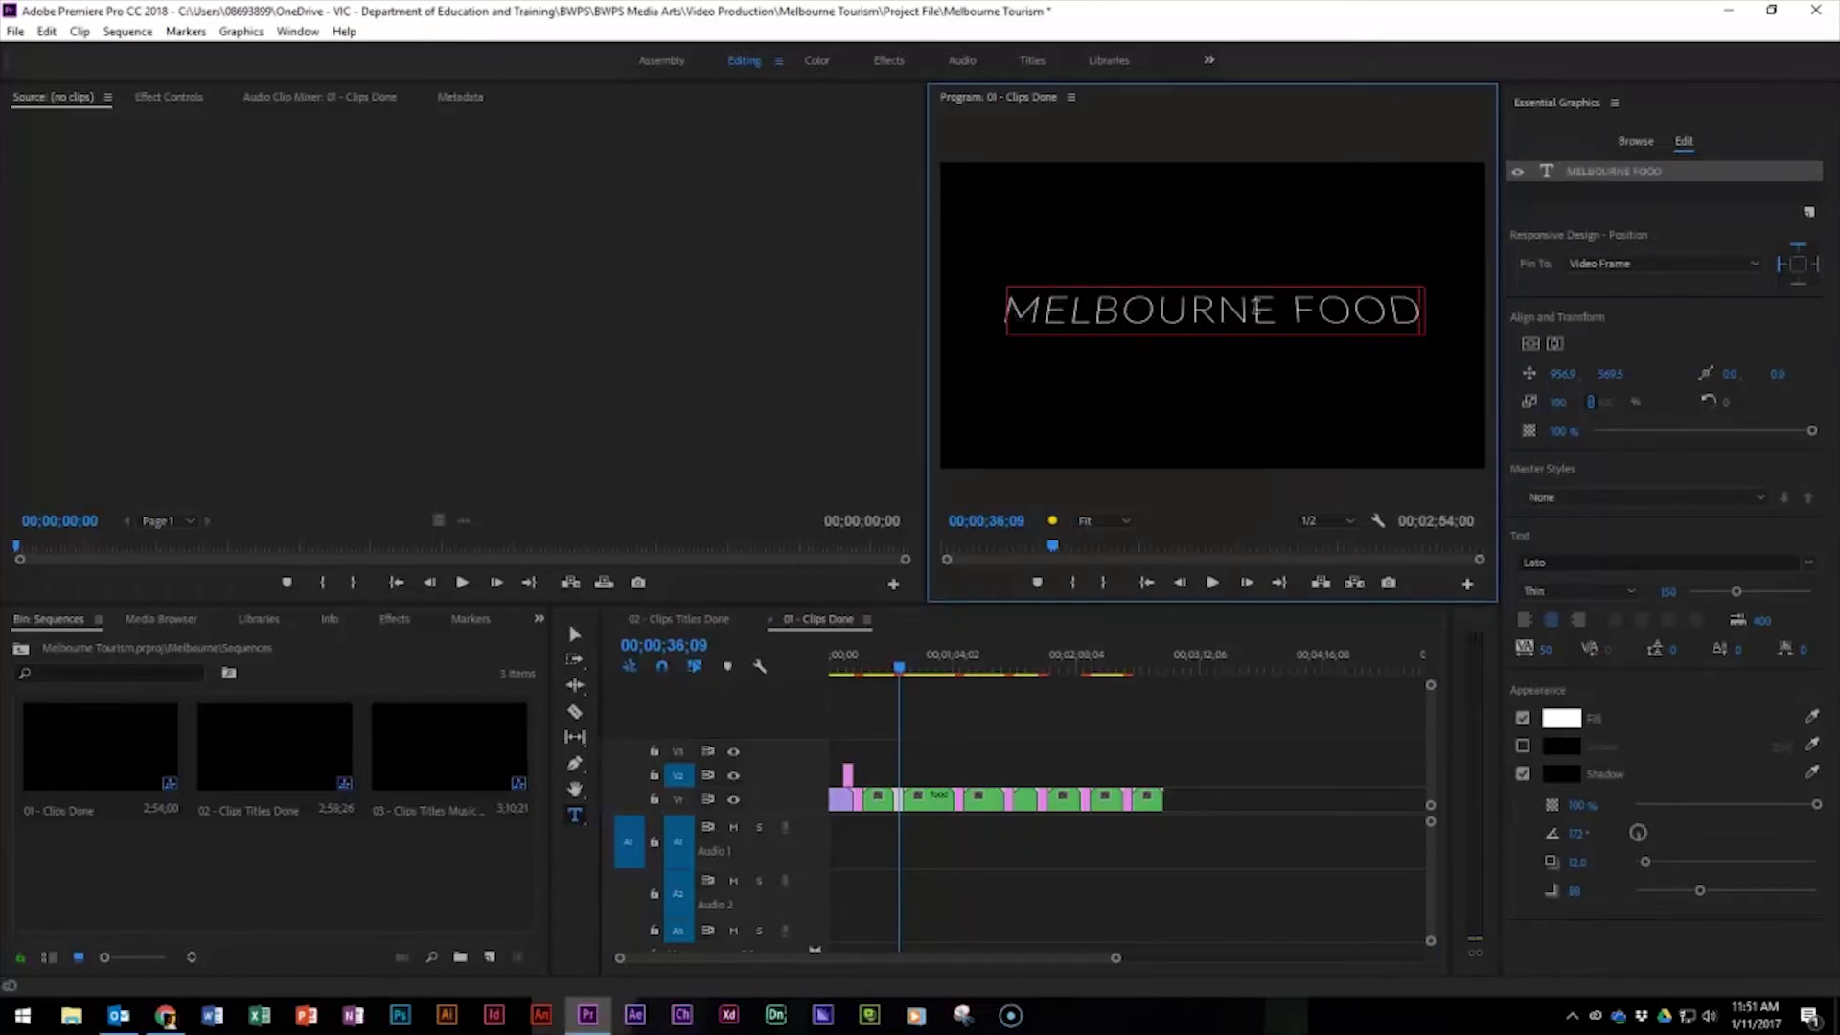
# Step: Set the word MELBOURNE to Heavy font weight
pyautogui.moveTo(1268, 309); pyautogui.dragTo(947, 297)
pyautogui.click(1608, 595)
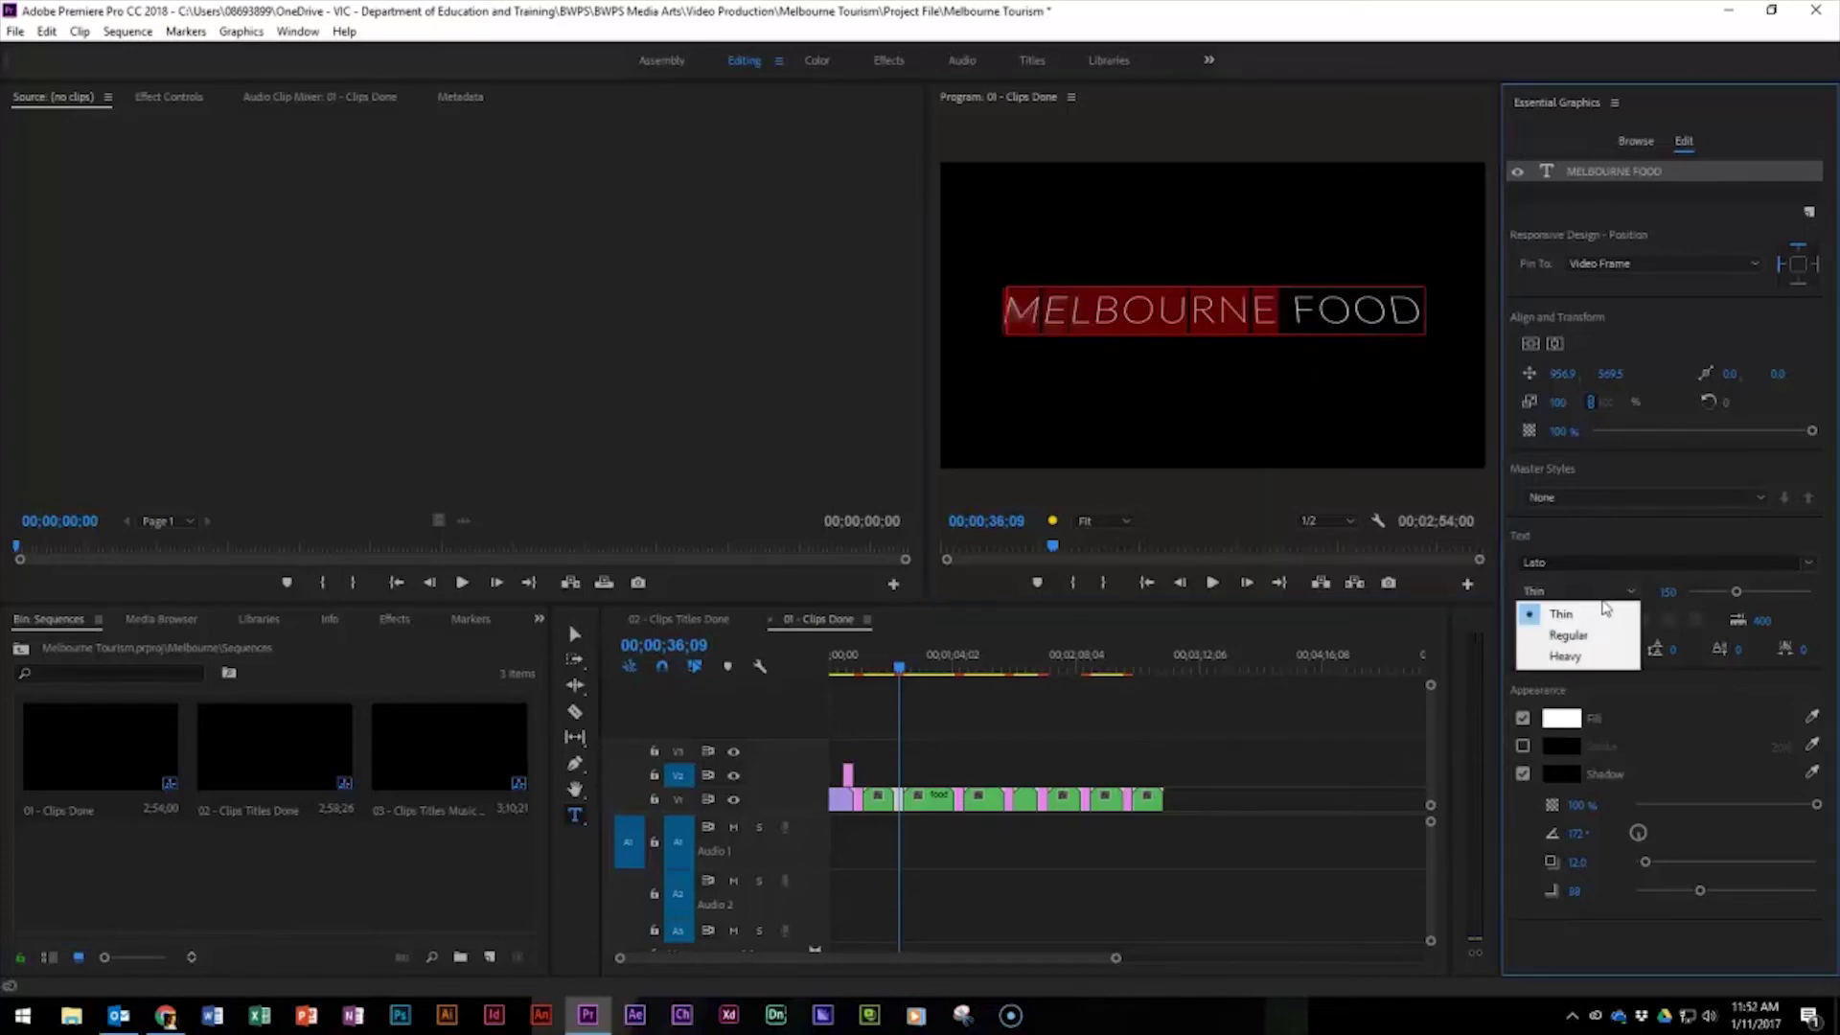
pyautogui.click(1591, 656)
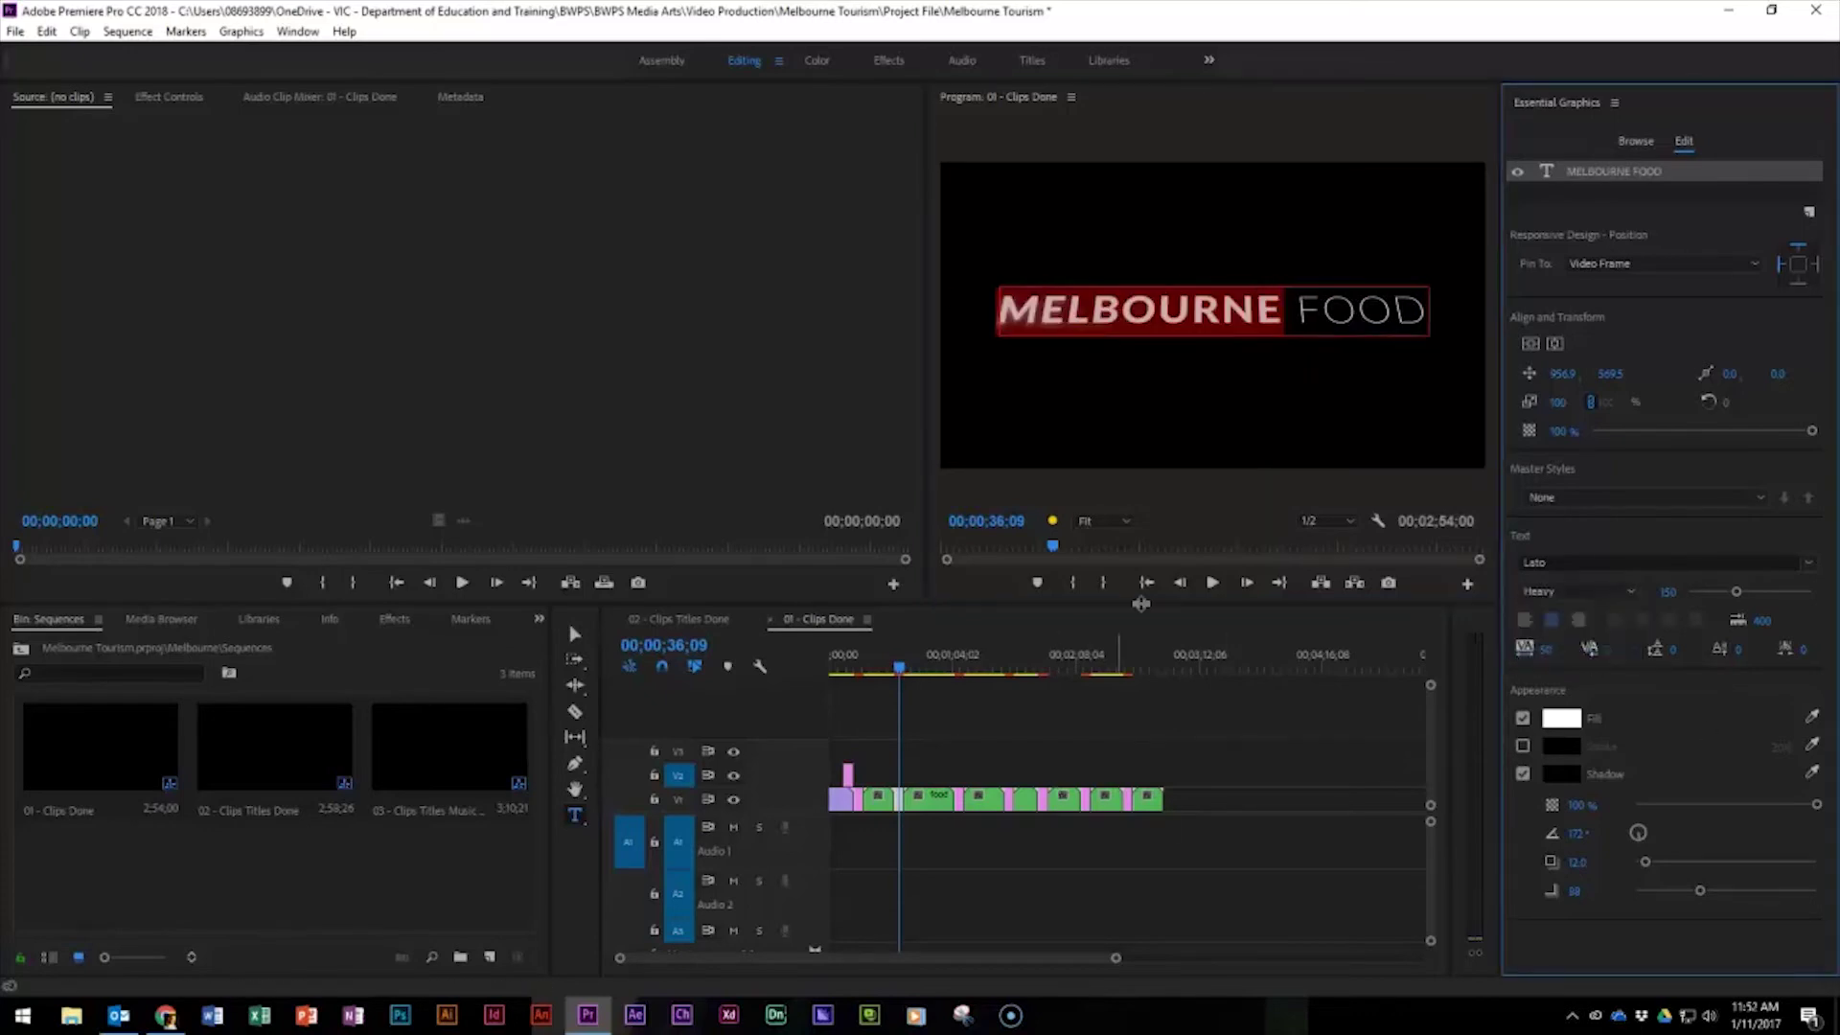
# Step: Delete the stray empty text layer from the title
pyautogui.click(1196, 466)
pyautogui.click(1196, 466)
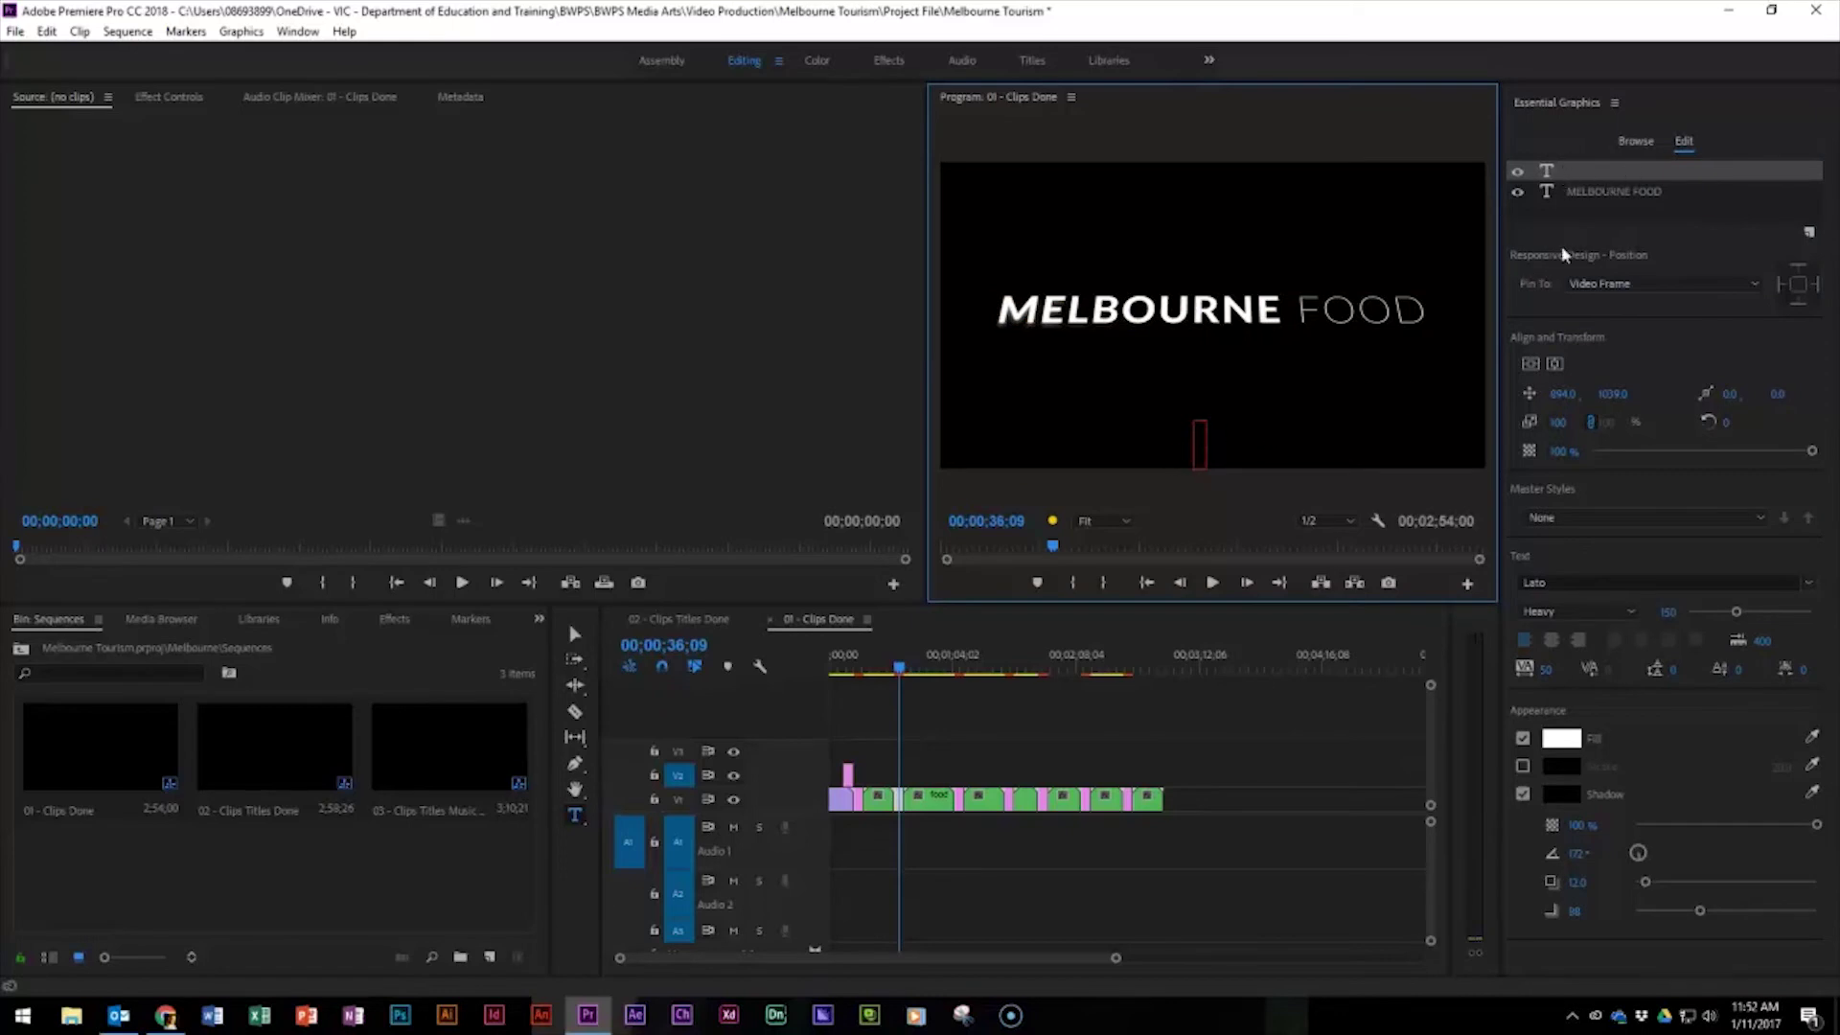
pyautogui.rightClick(1611, 176)
pyautogui.click(1579, 171)
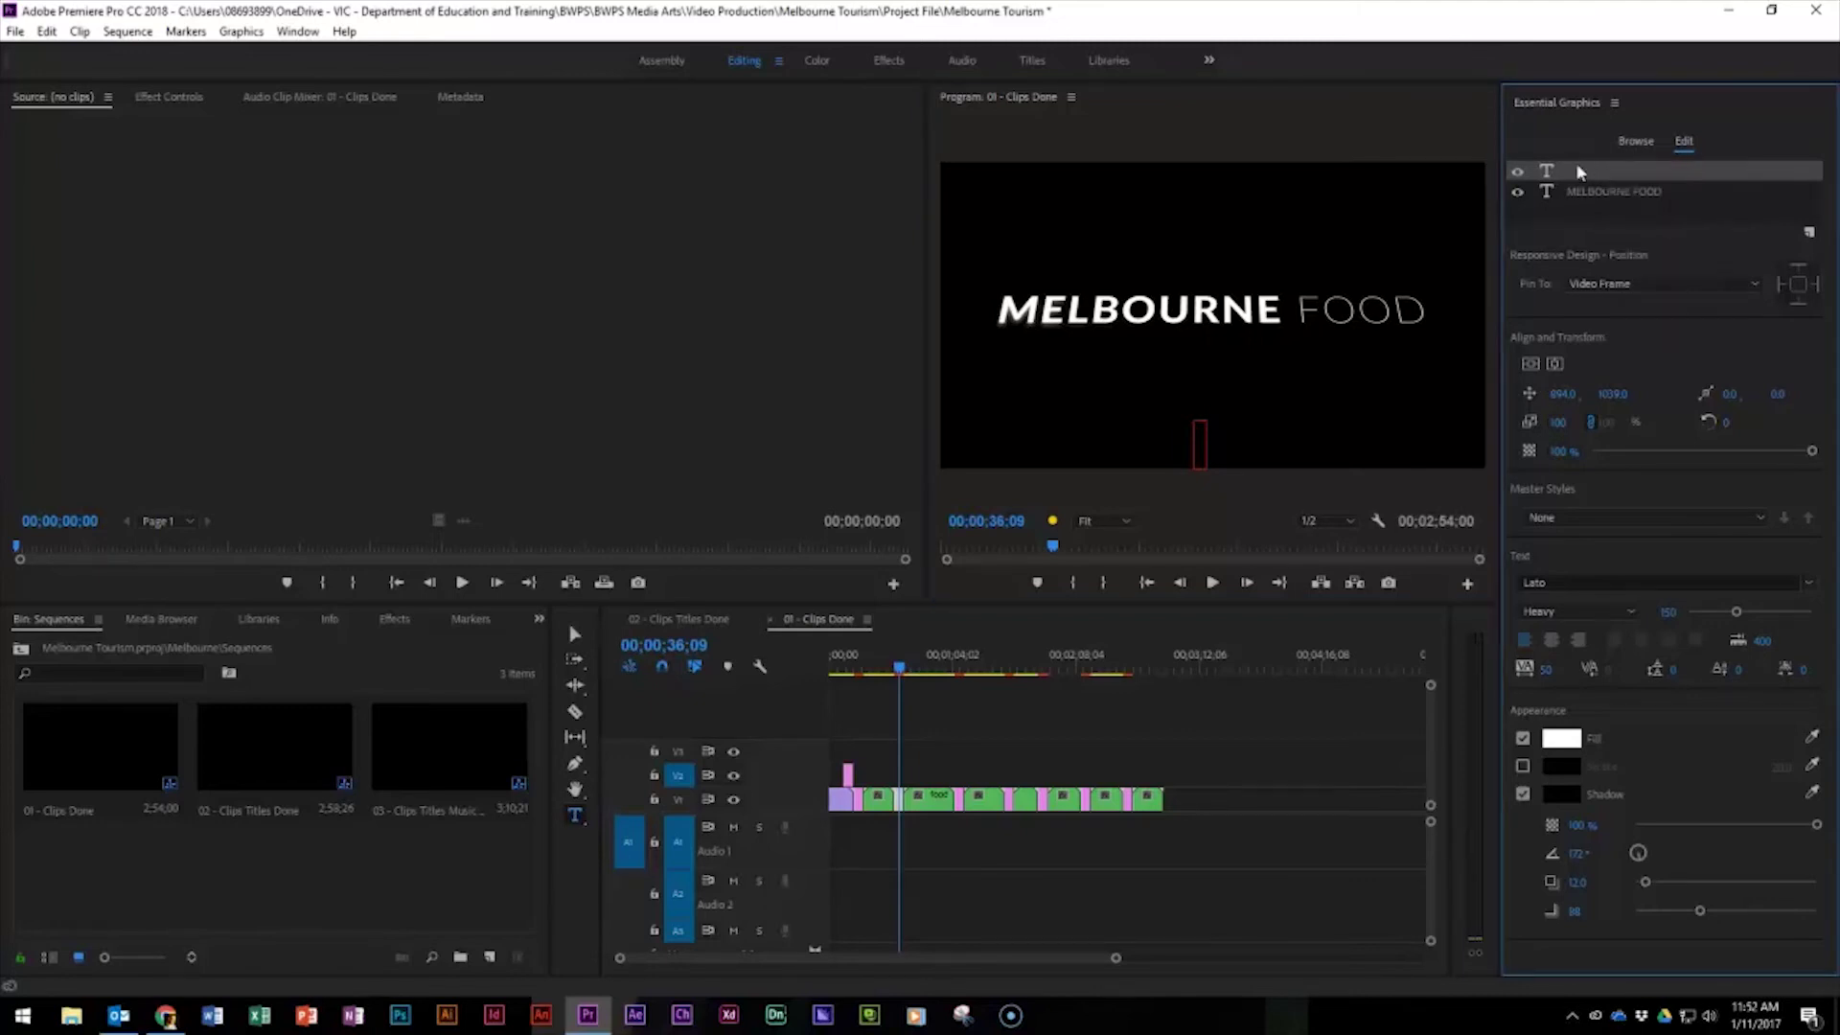
pyautogui.press('Delete')
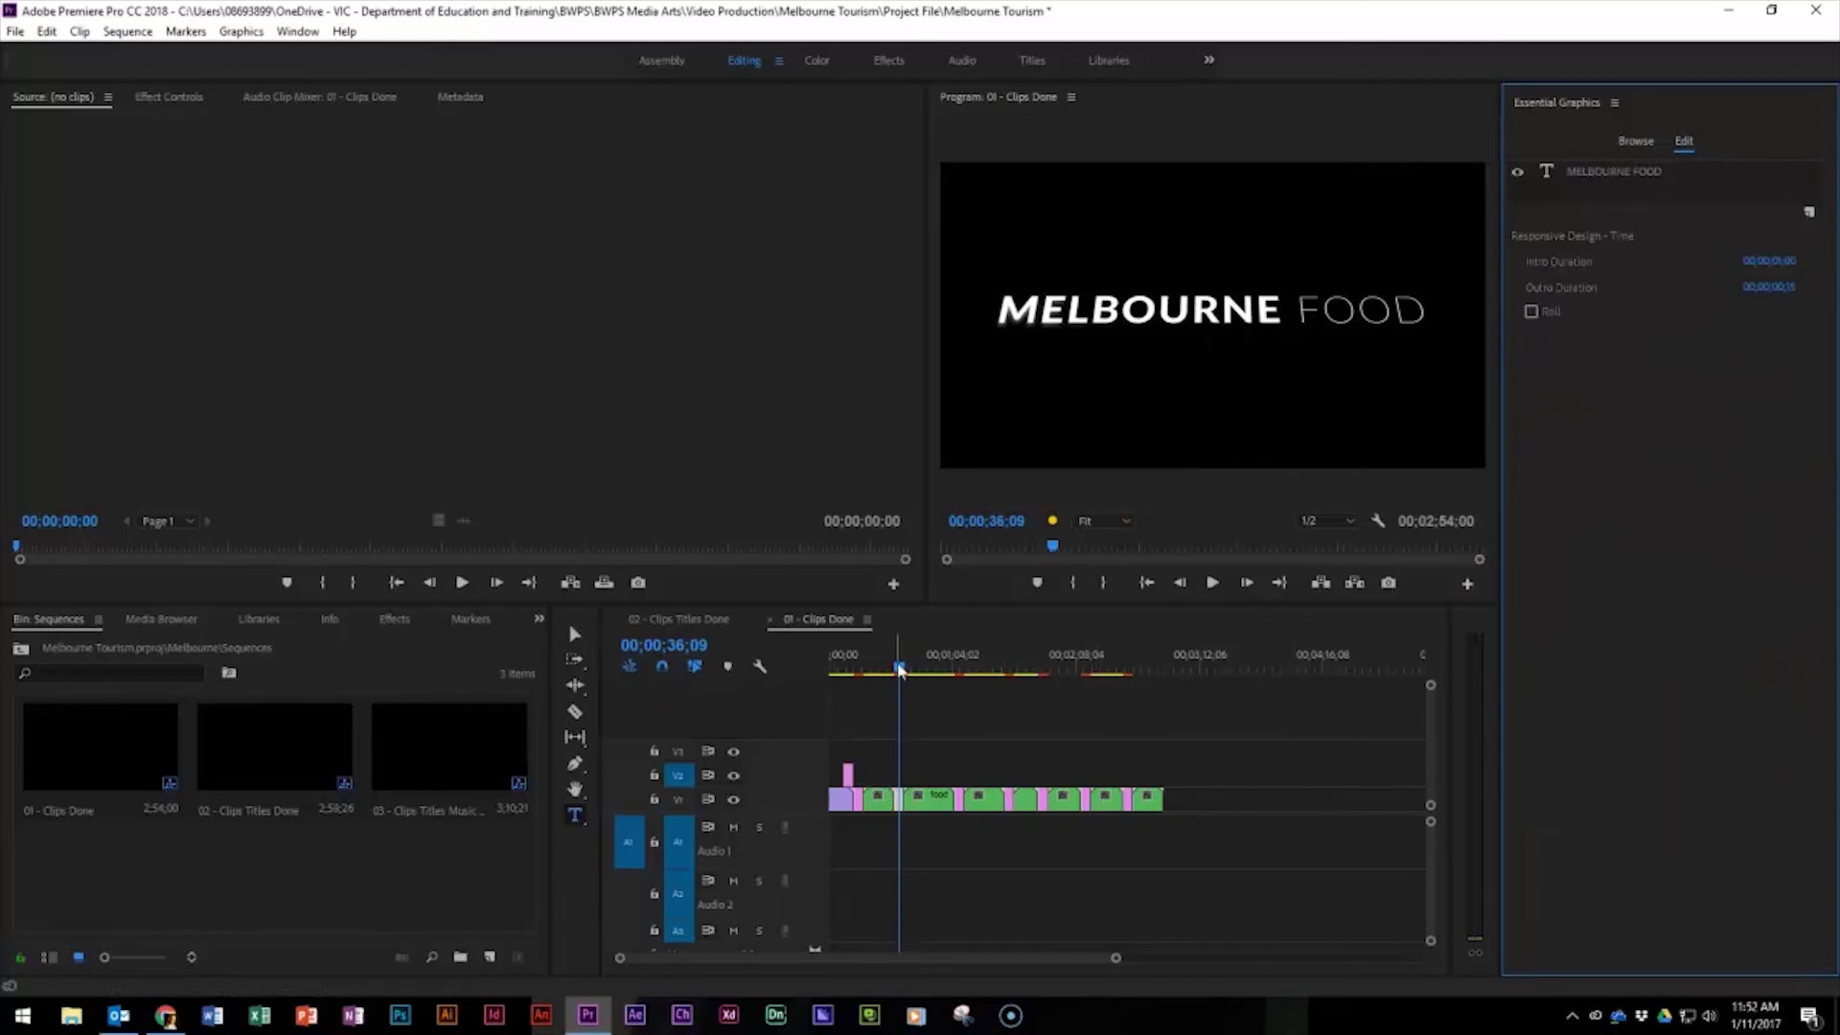
# Step: Put Fortunate_Son.mp3 from the Music bin on Audio 1 and a trimmed copy on Audio 2
pyautogui.moveTo(899, 668); pyautogui.dragTo(965, 668)
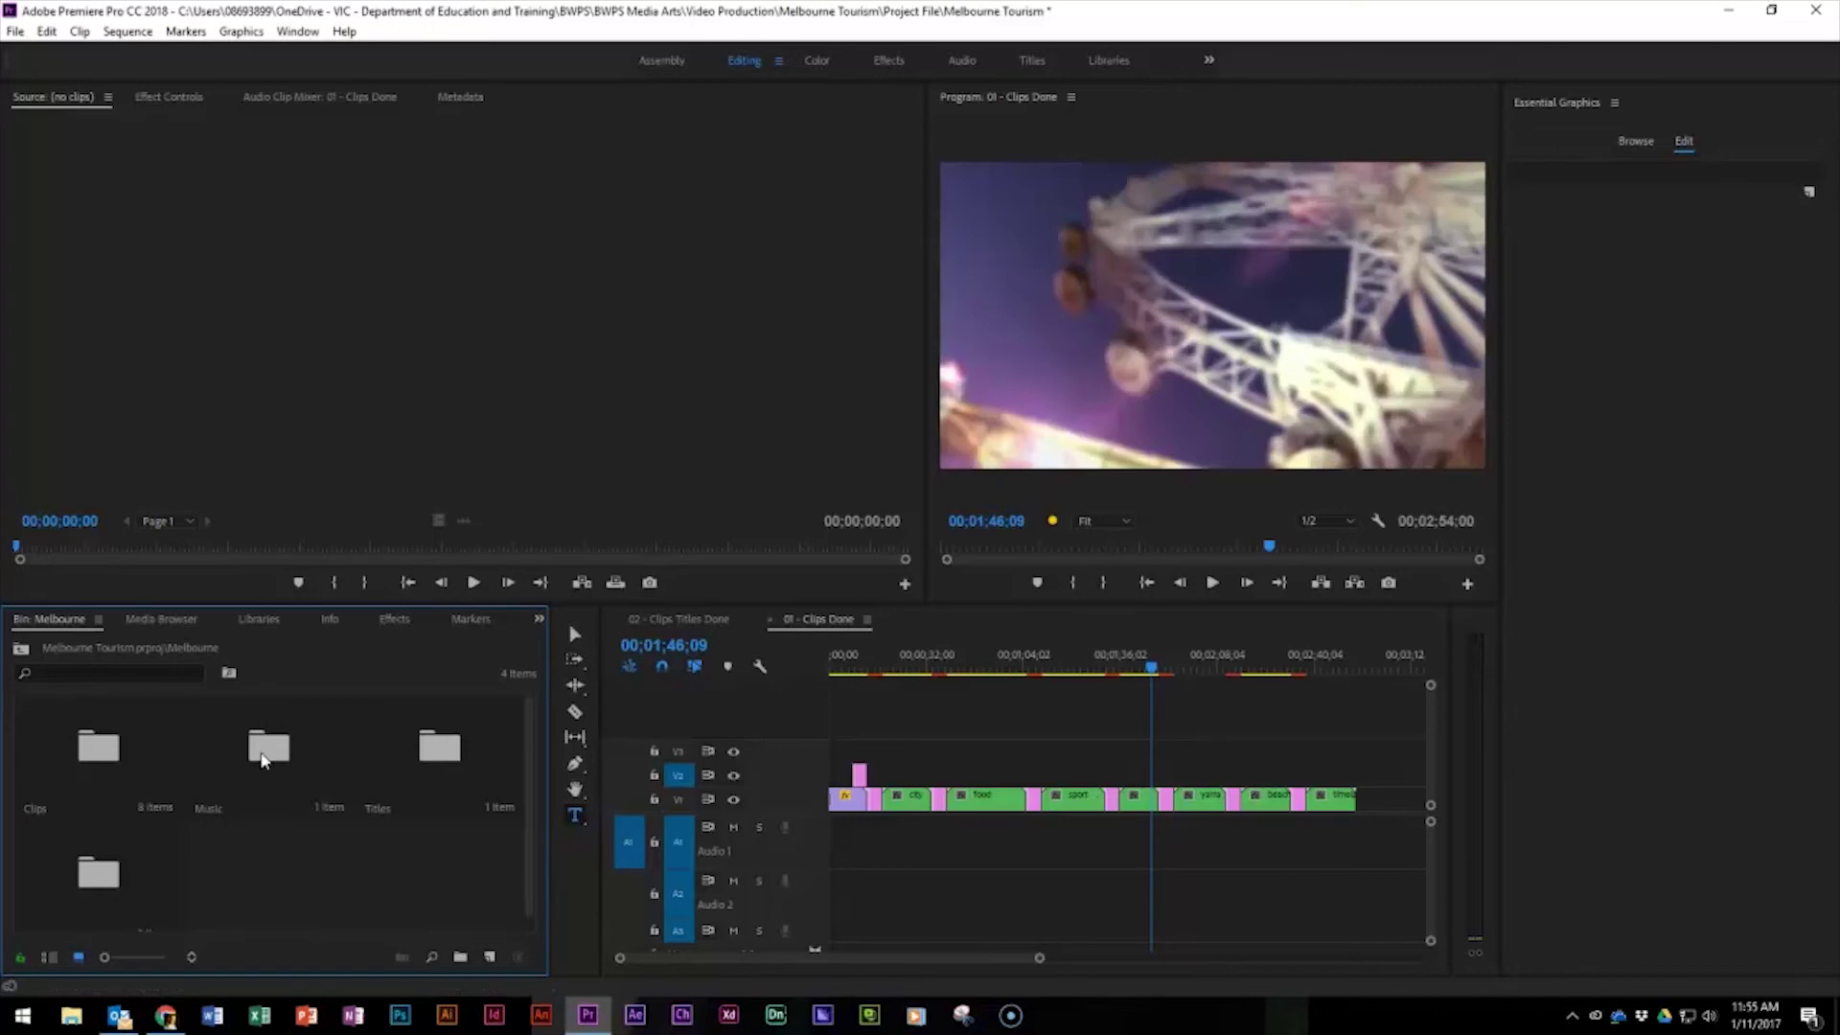
pyautogui.doubleClick(264, 755)
pyautogui.moveTo(84, 762); pyautogui.dragTo(841, 846)
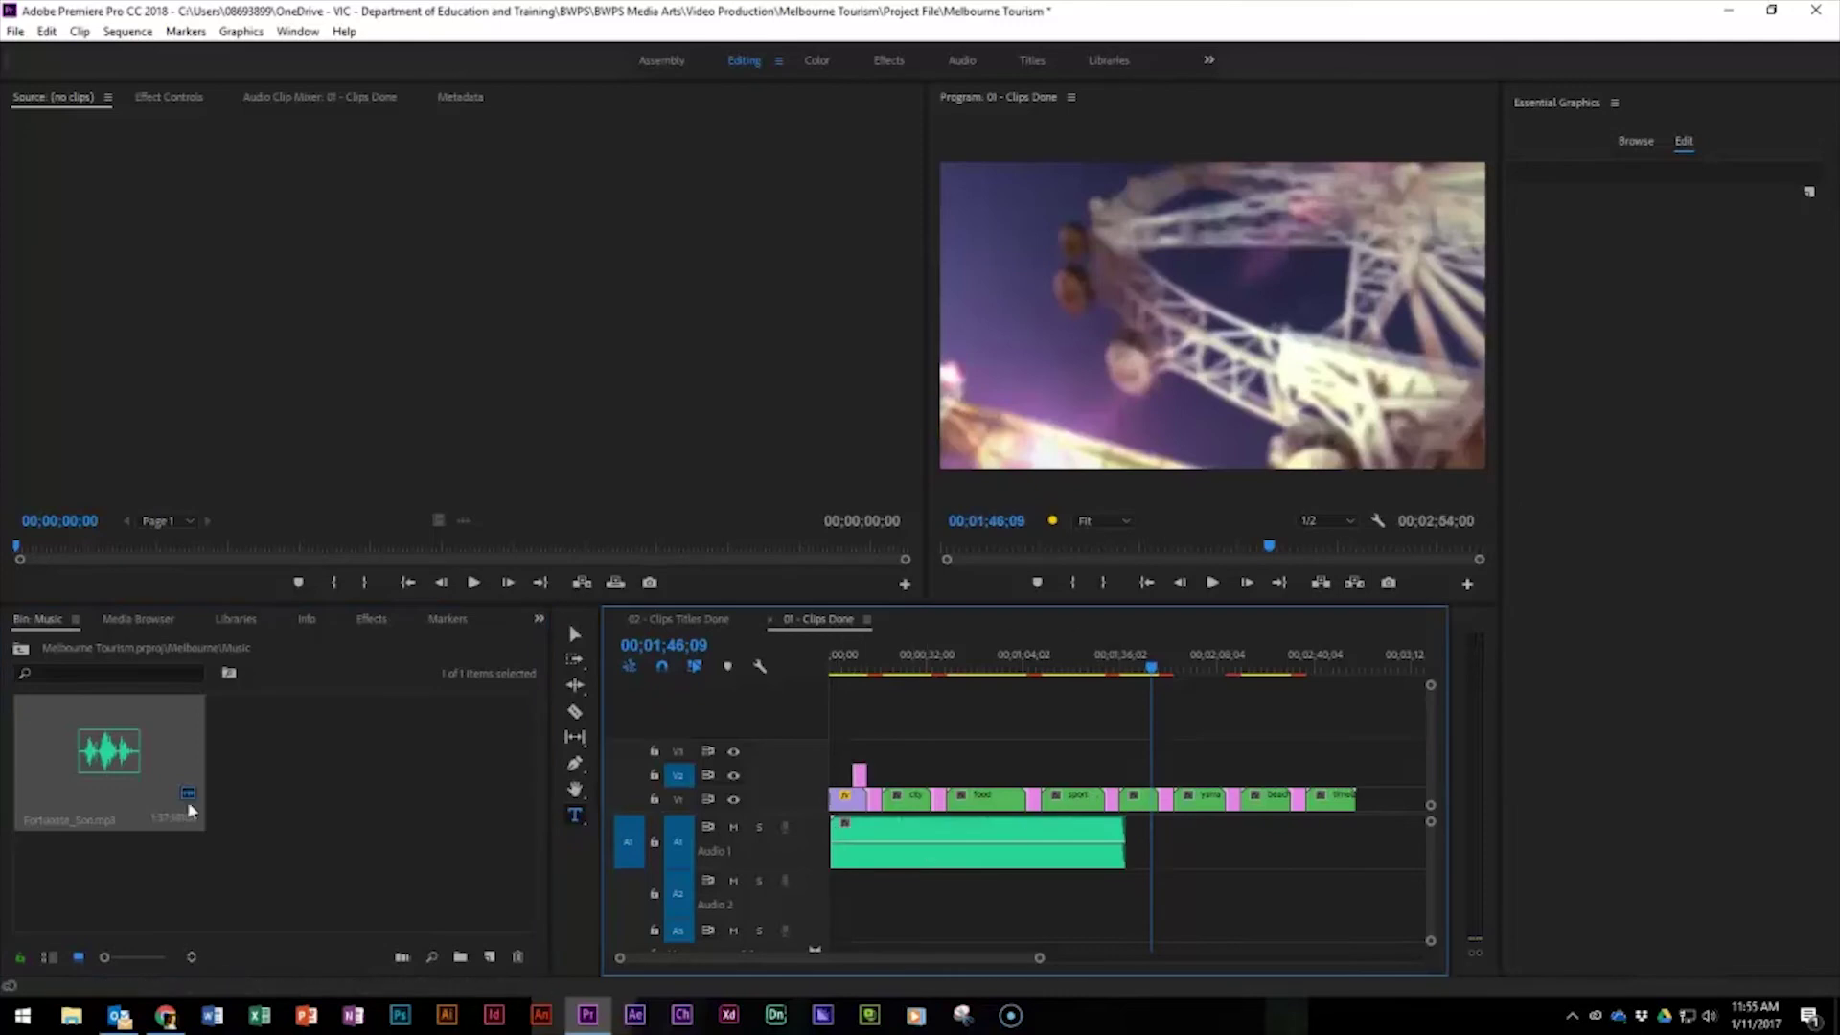
pyautogui.moveTo(145, 749); pyautogui.dragTo(1127, 916)
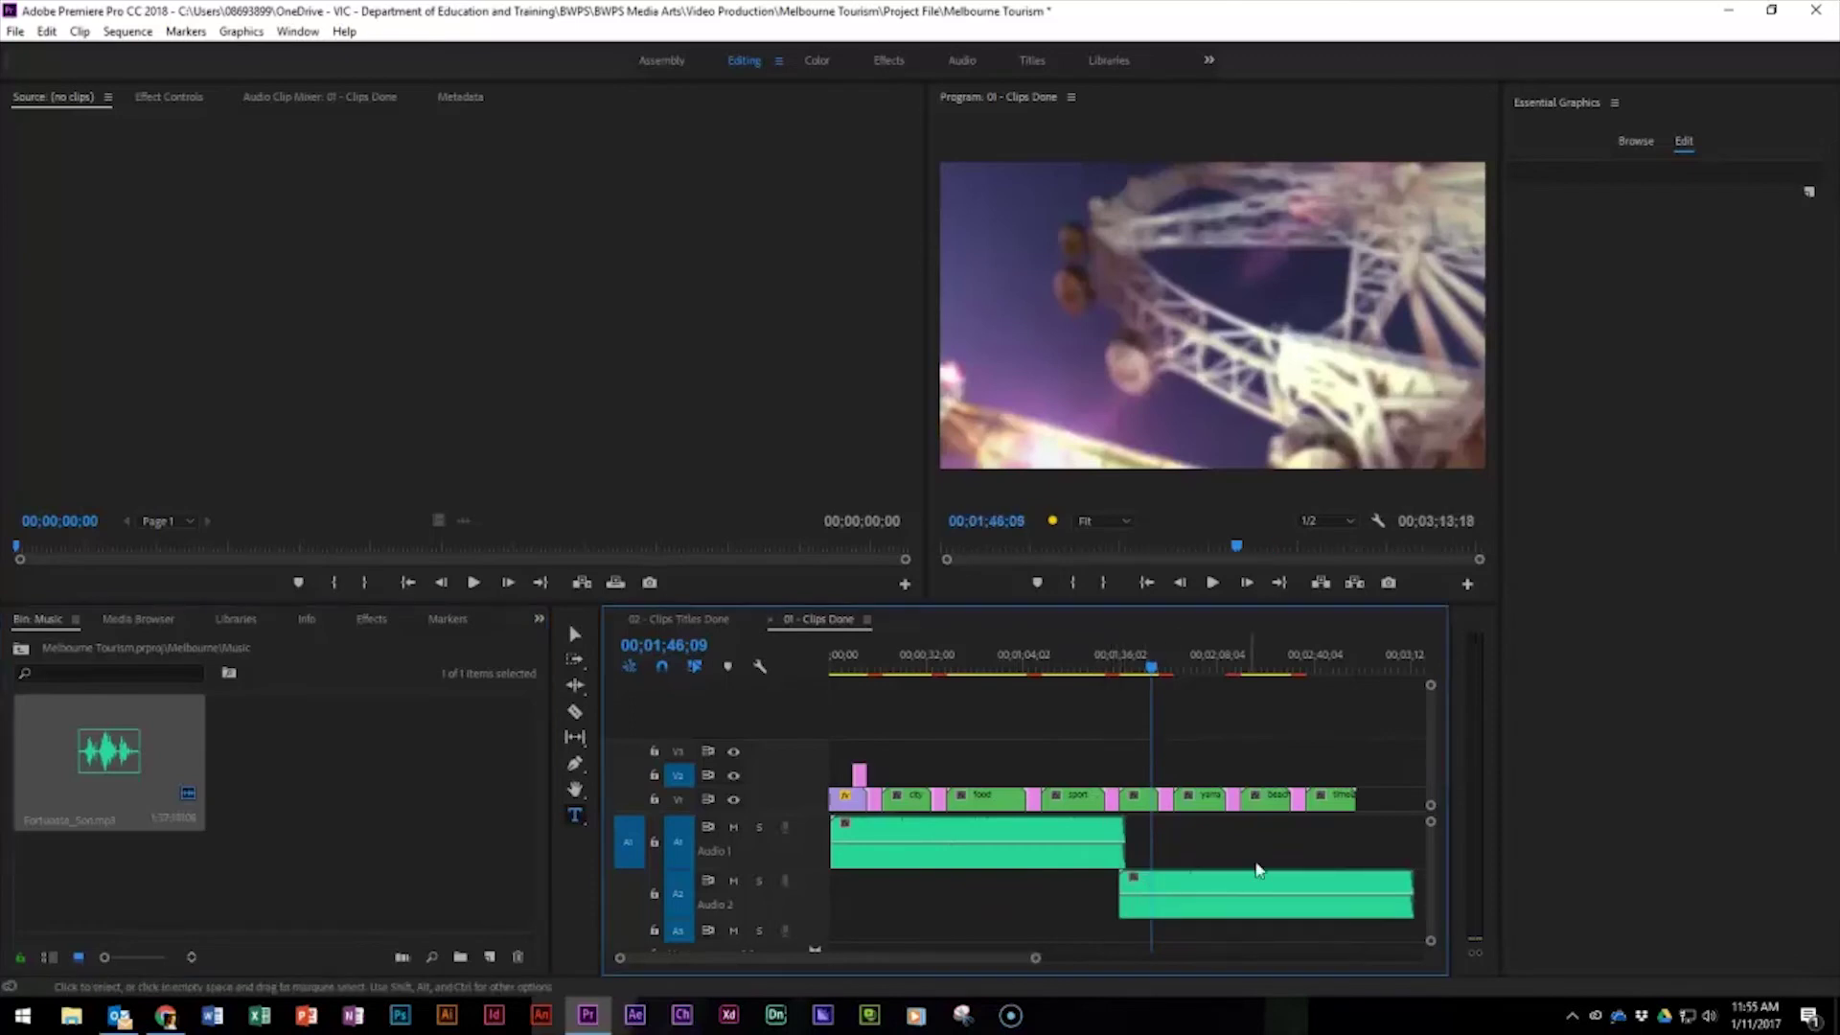
pyautogui.moveTo(1413, 889); pyautogui.dragTo(1364, 879)
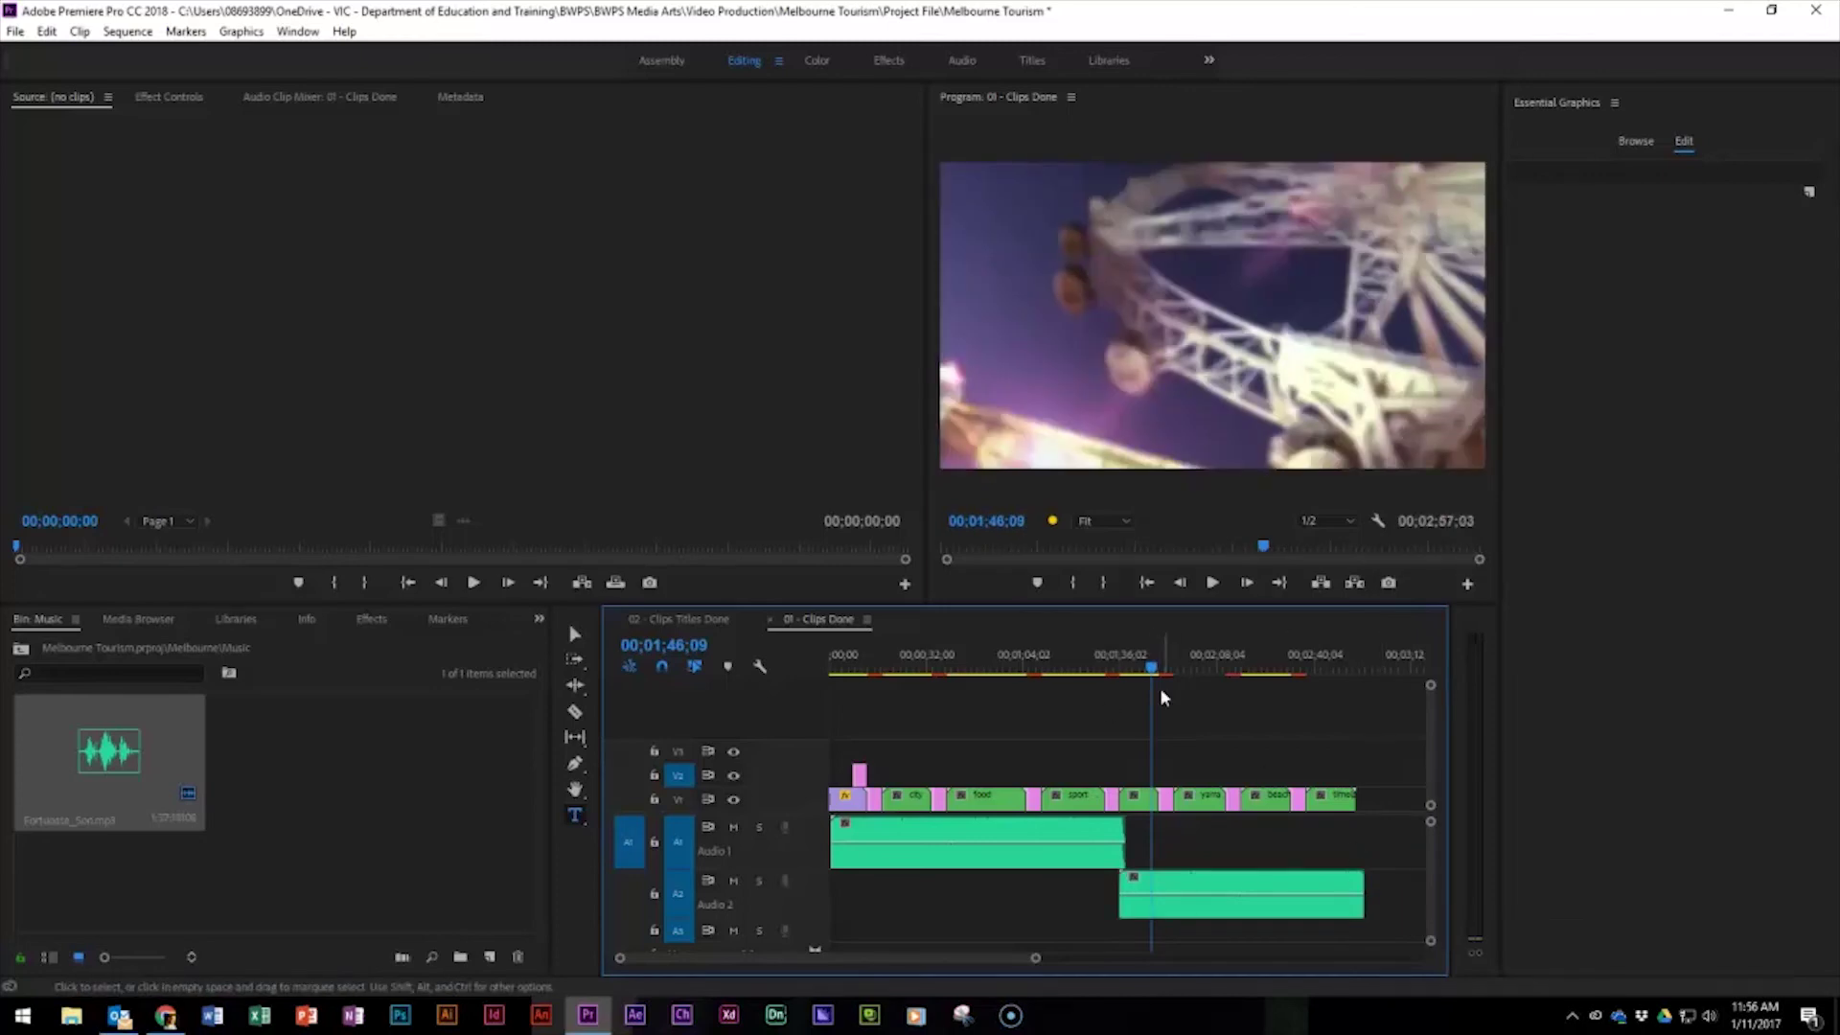
pyautogui.moveTo(1151, 668); pyautogui.dragTo(816, 685)
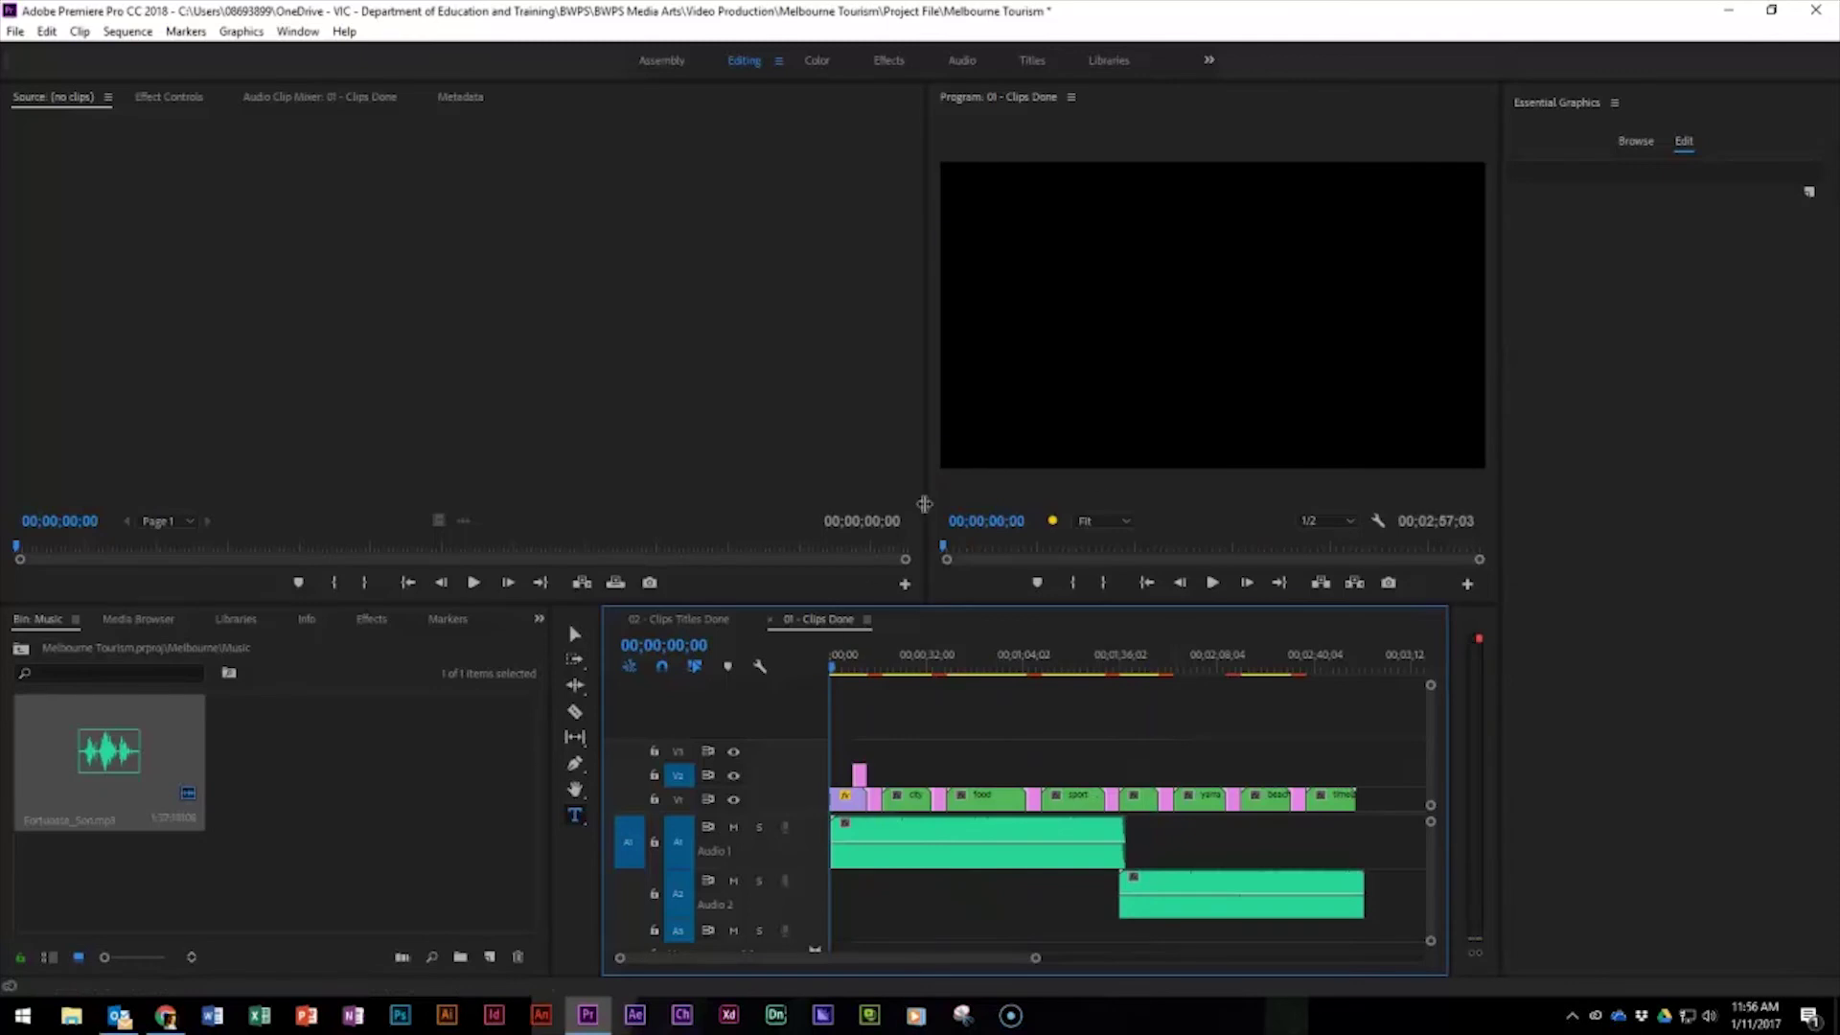
# Step: Scrub through the opening frames of the sequence and return to the start
pyautogui.click(839, 672)
pyautogui.moveTo(838, 672); pyautogui.dragTo(844, 674)
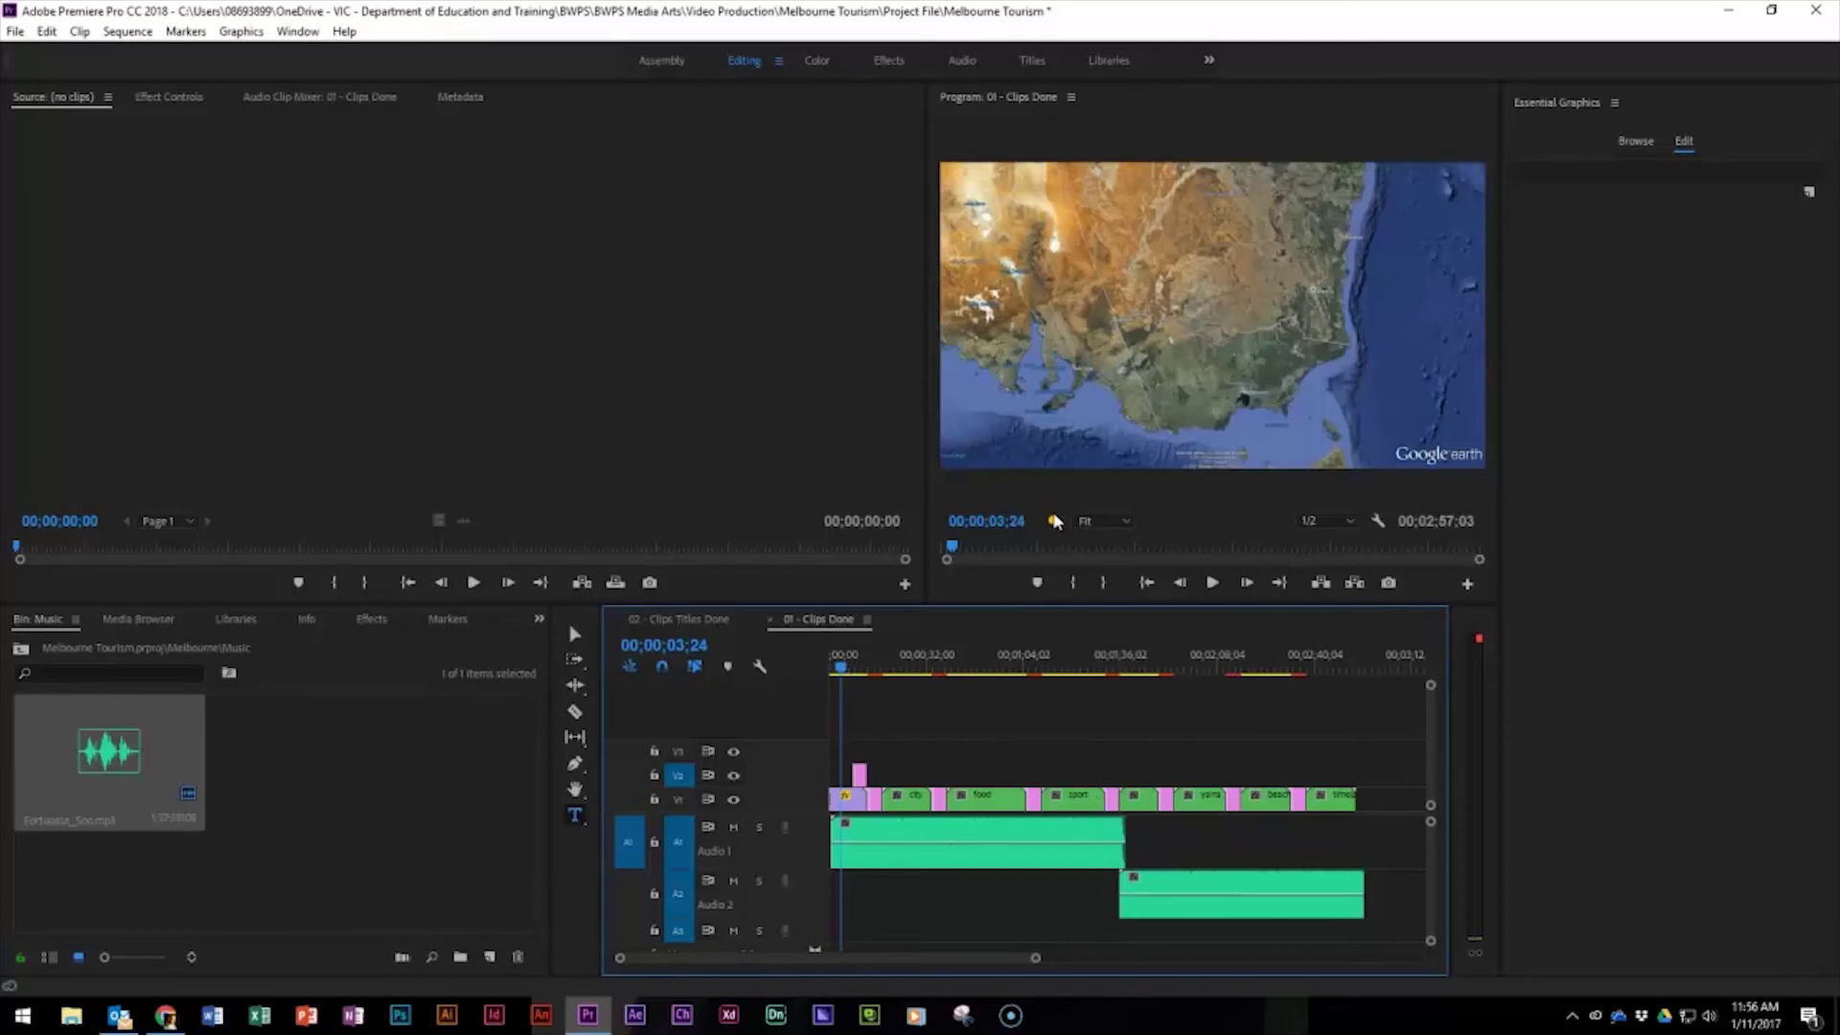
pyautogui.moveTo(843, 669); pyautogui.dragTo(831, 669)
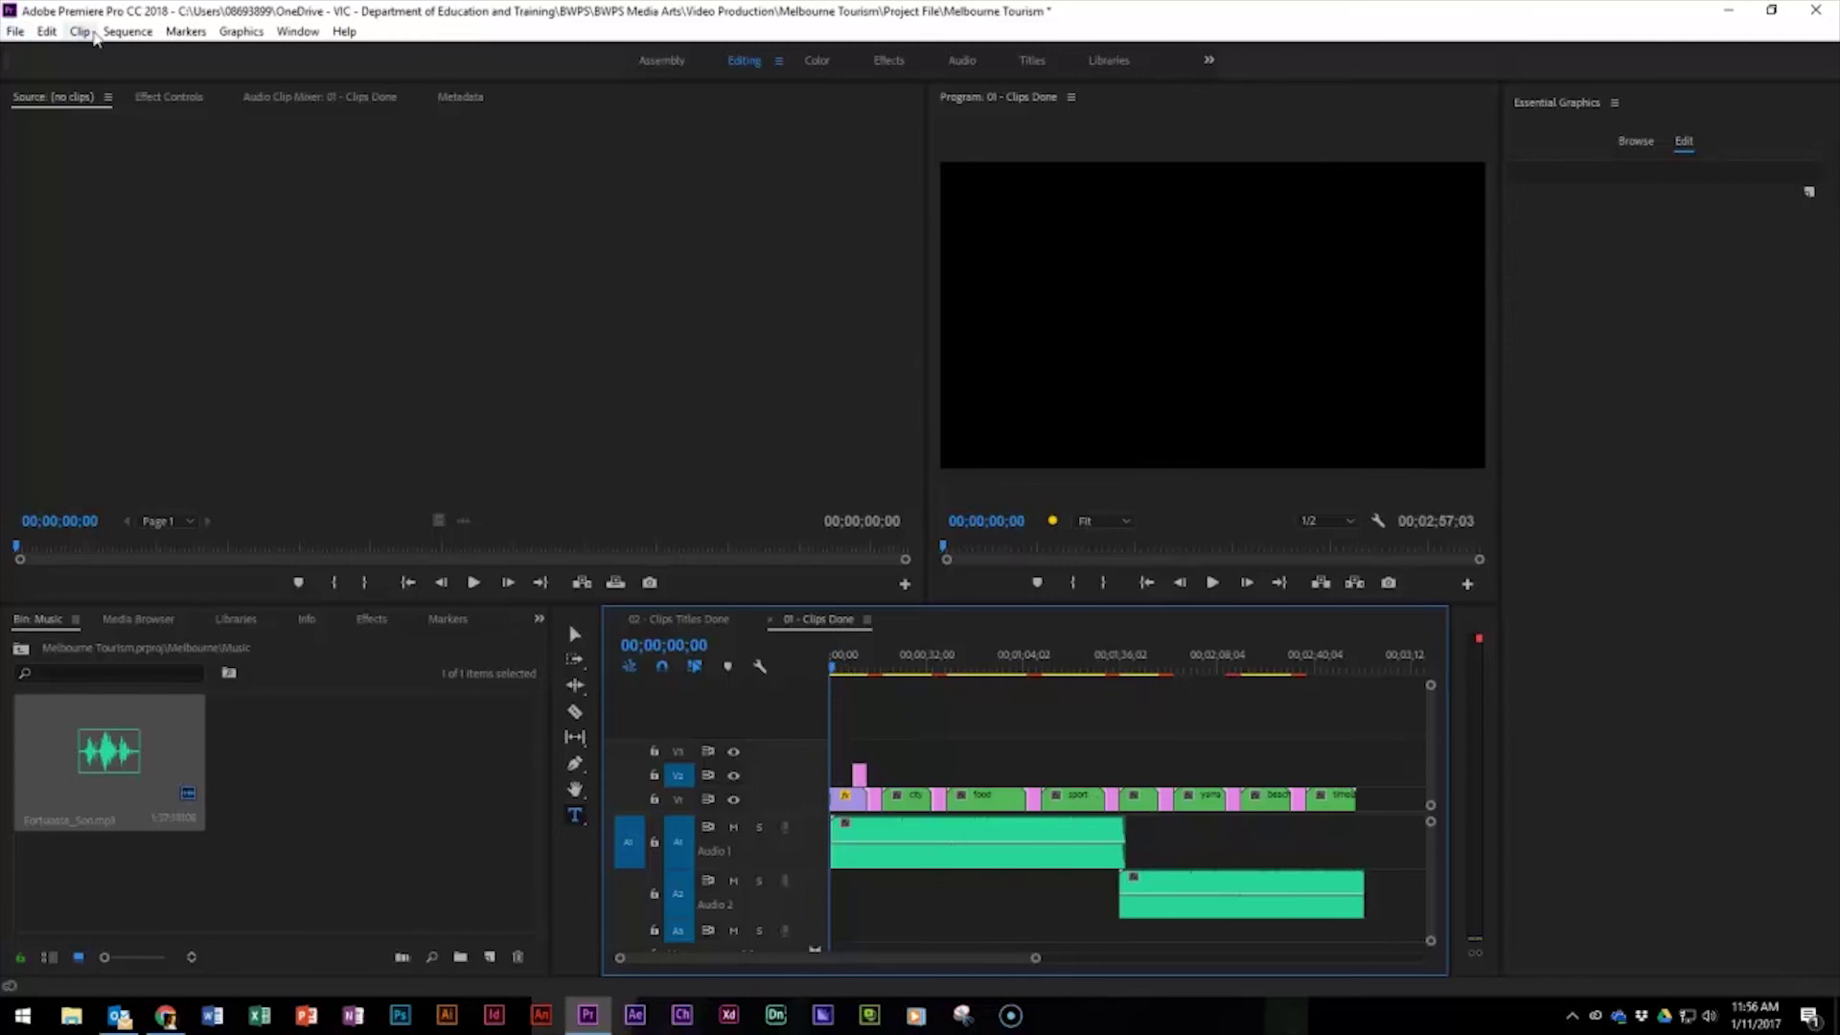
pyautogui.click(125, 31)
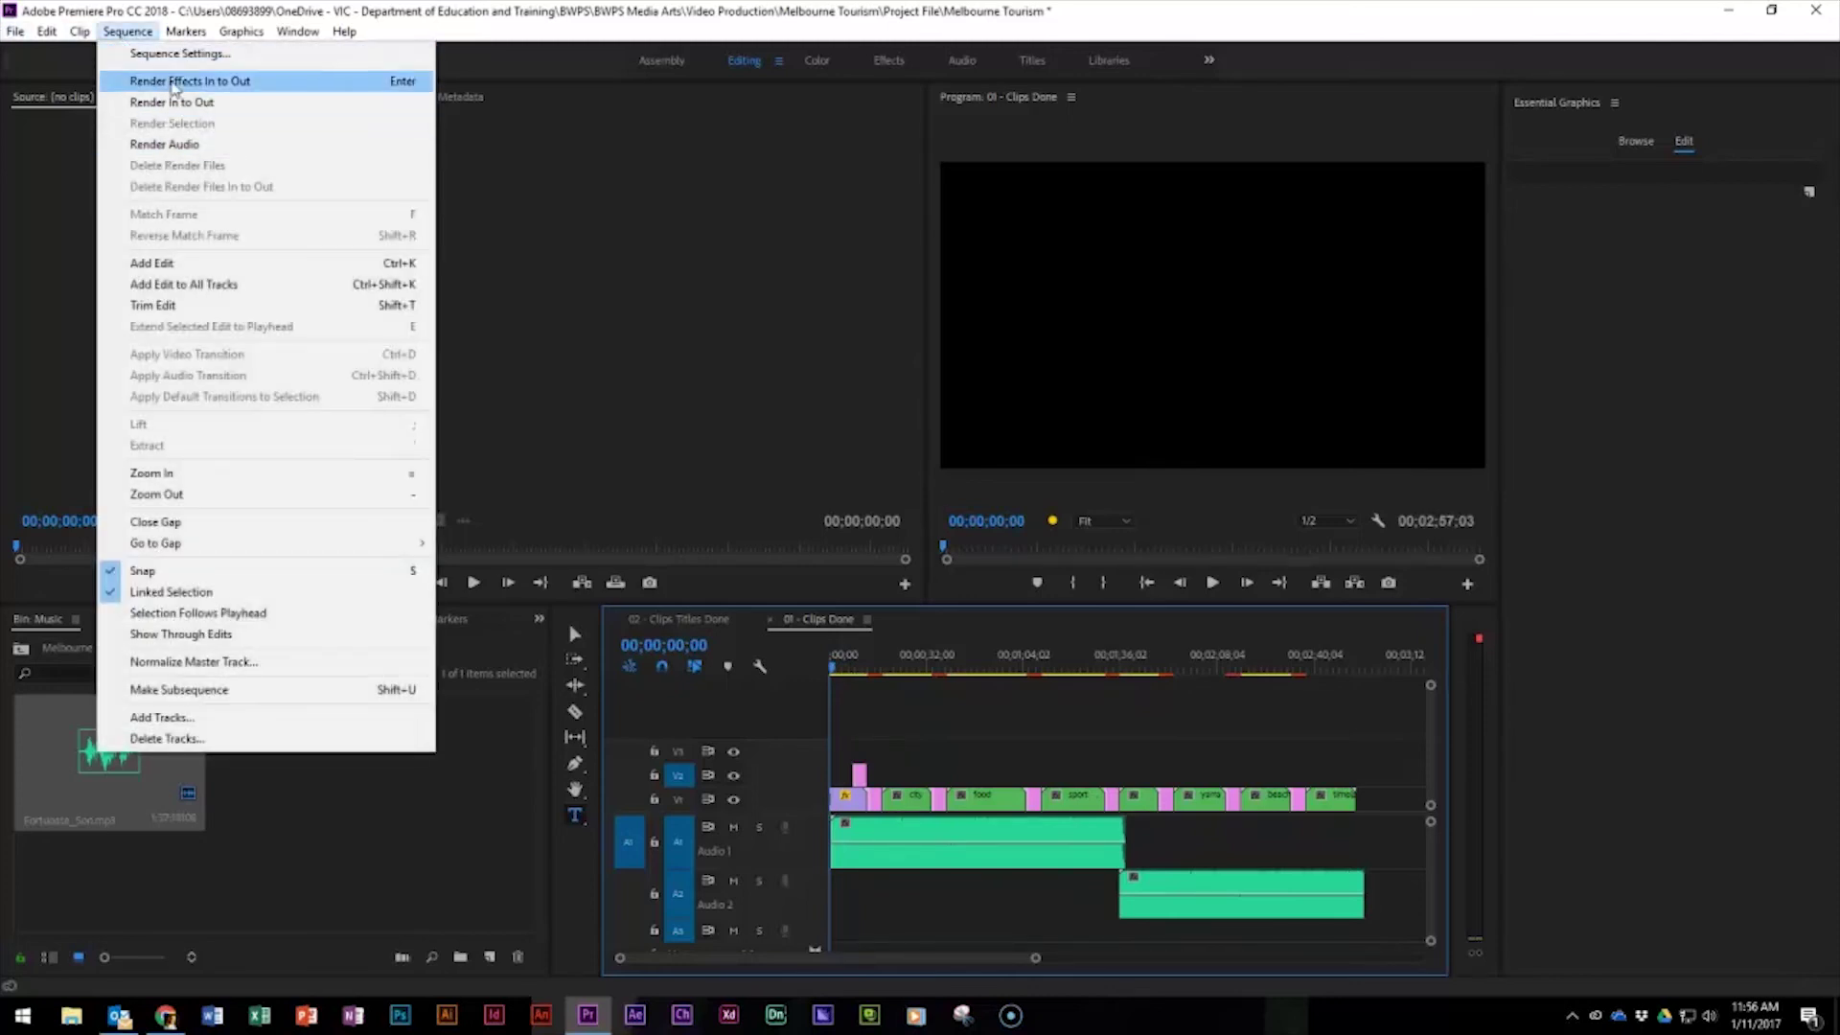
pyautogui.click(830, 672)
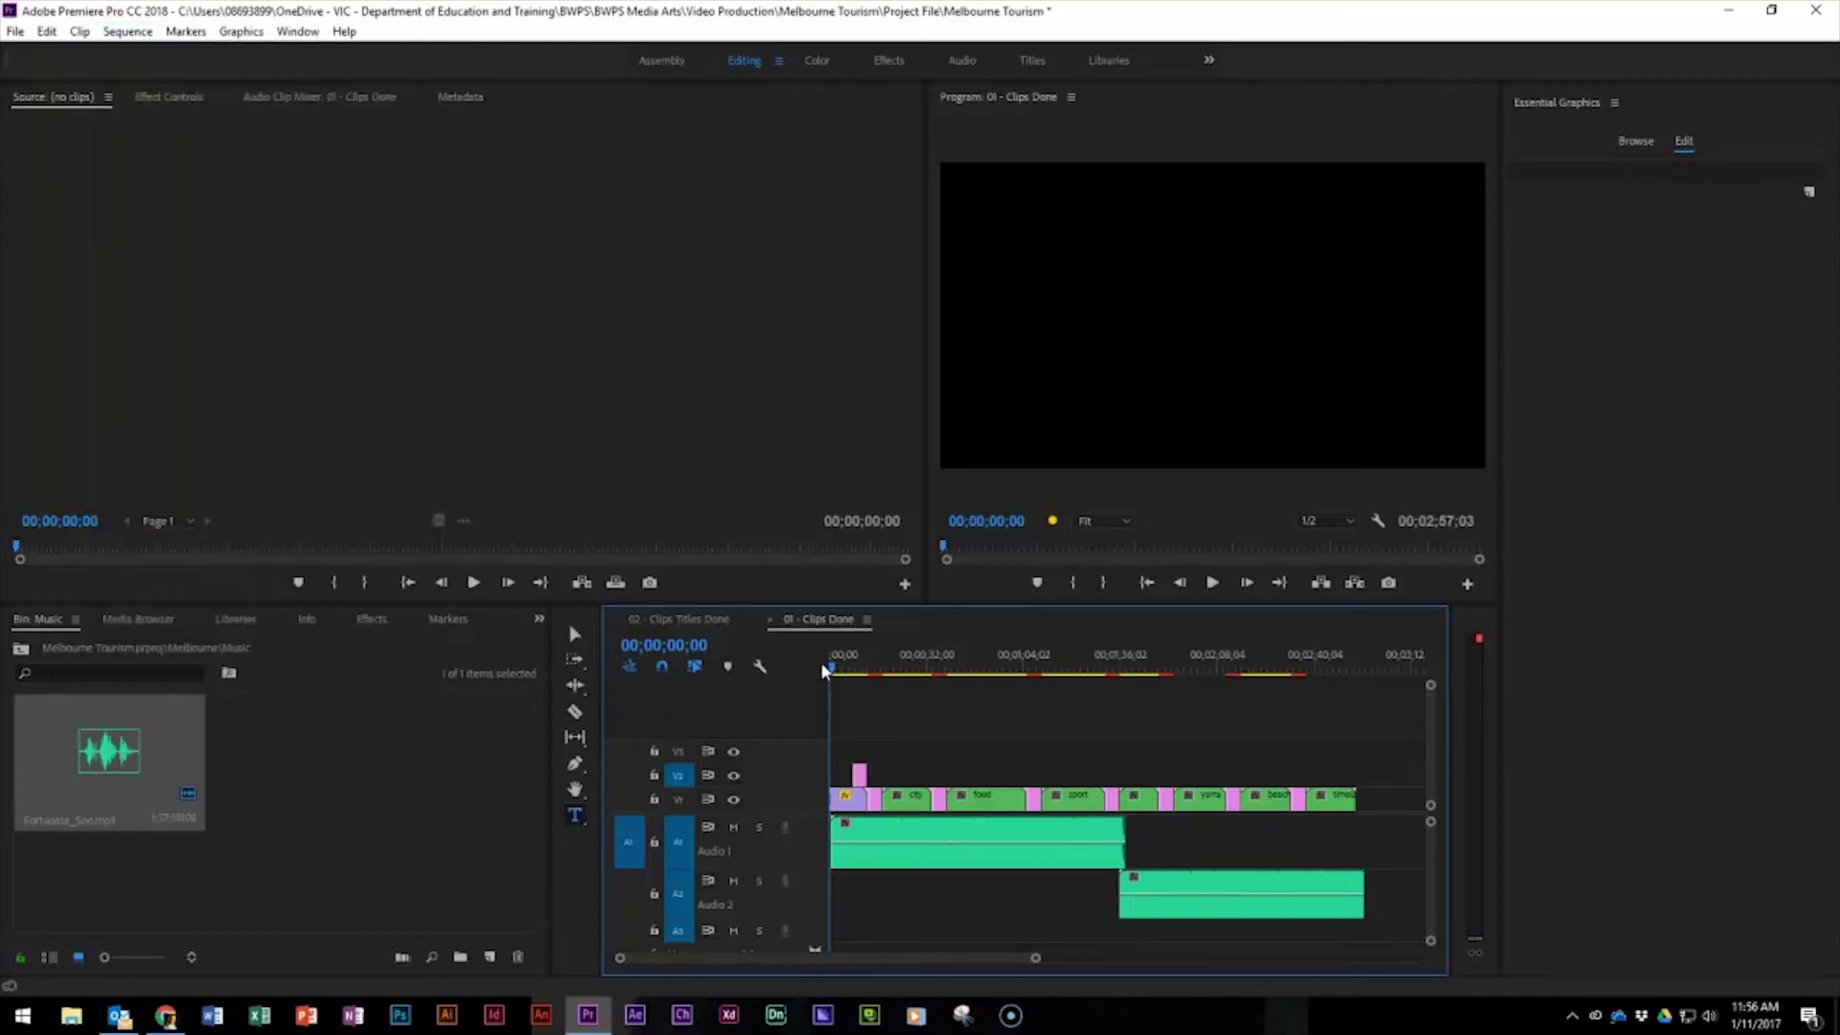
# Step: Scrub near the end and run Sequence > Render In to Out
pyautogui.moveTo(830, 671); pyautogui.dragTo(1371, 714)
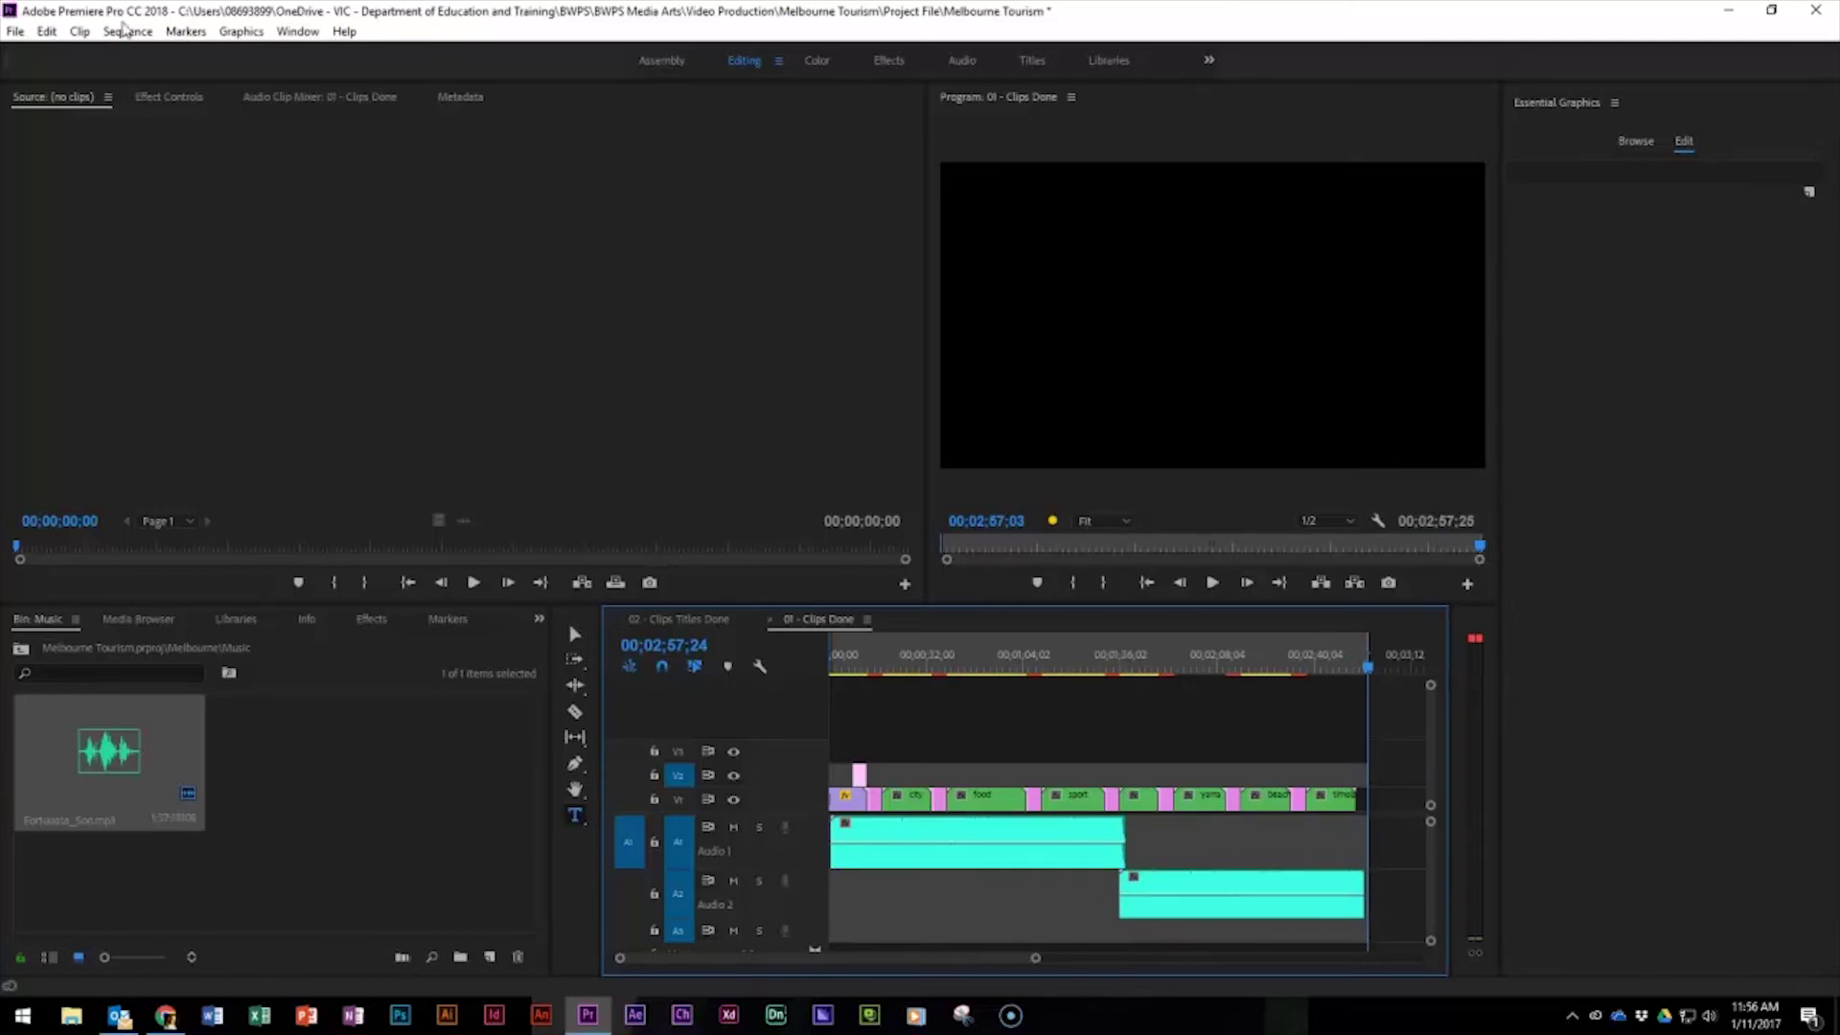
pyautogui.click(127, 31)
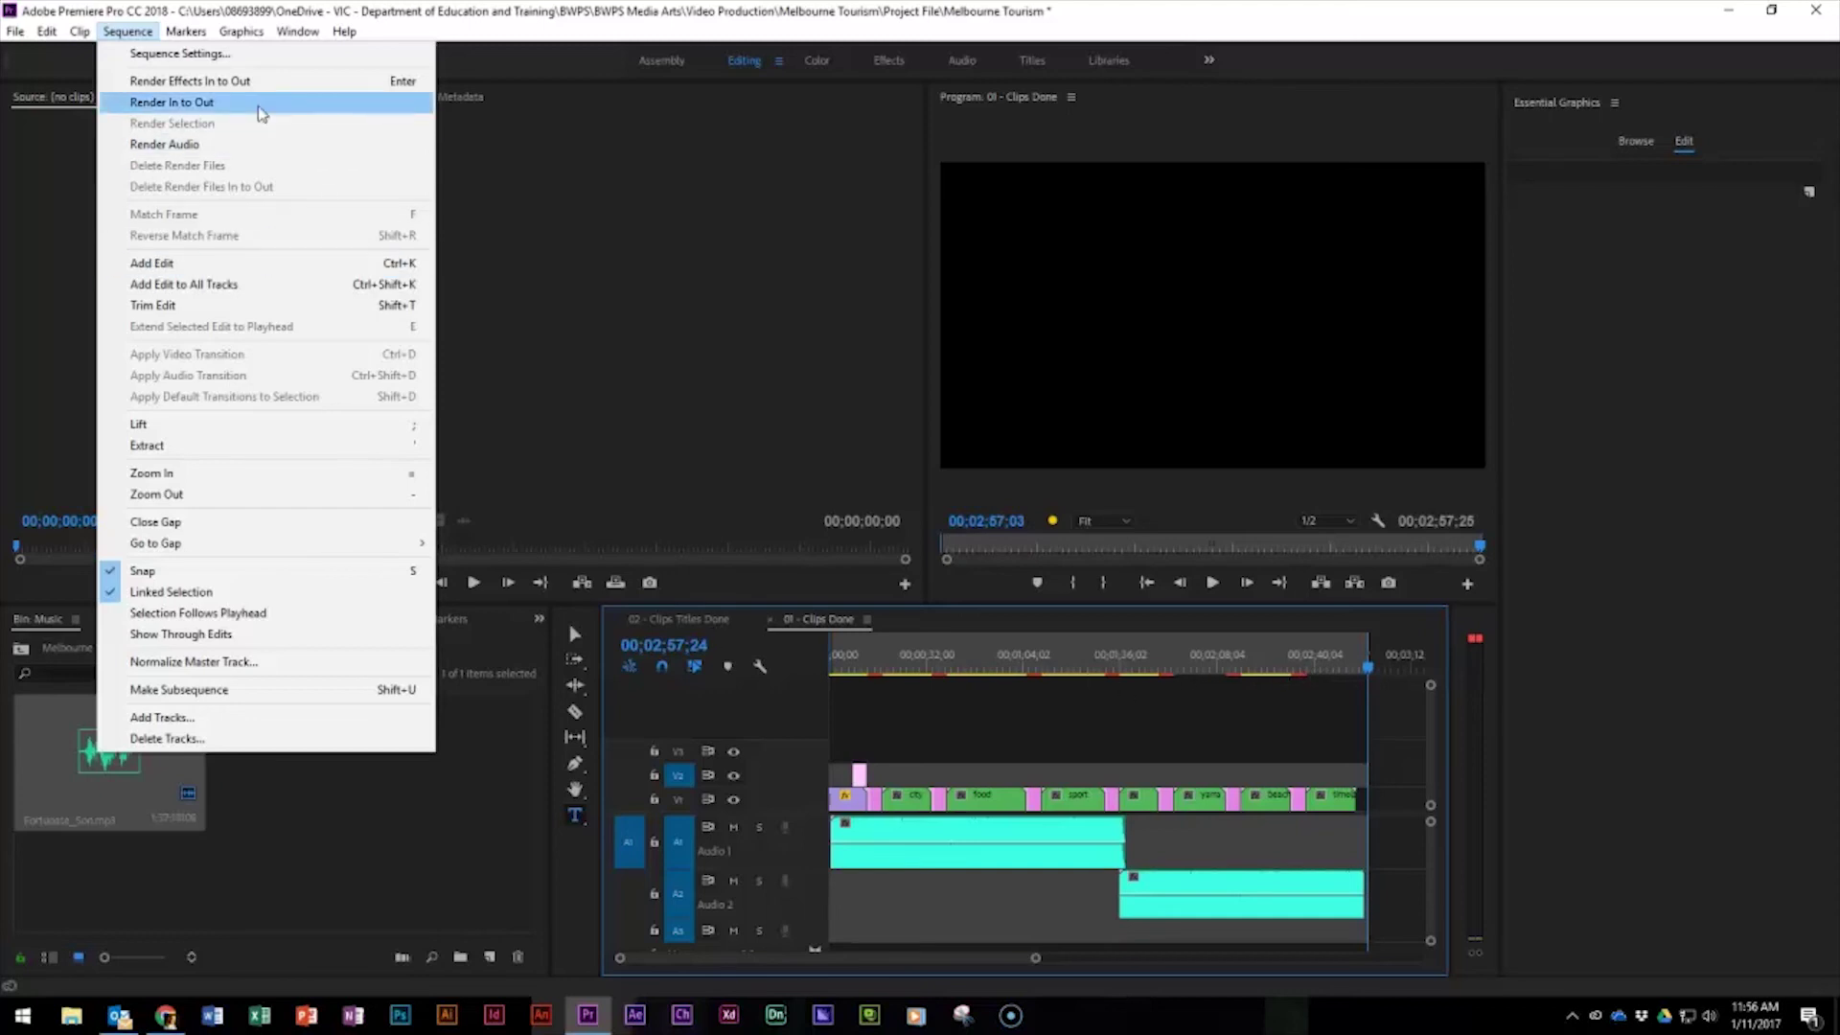
pyautogui.click(260, 113)
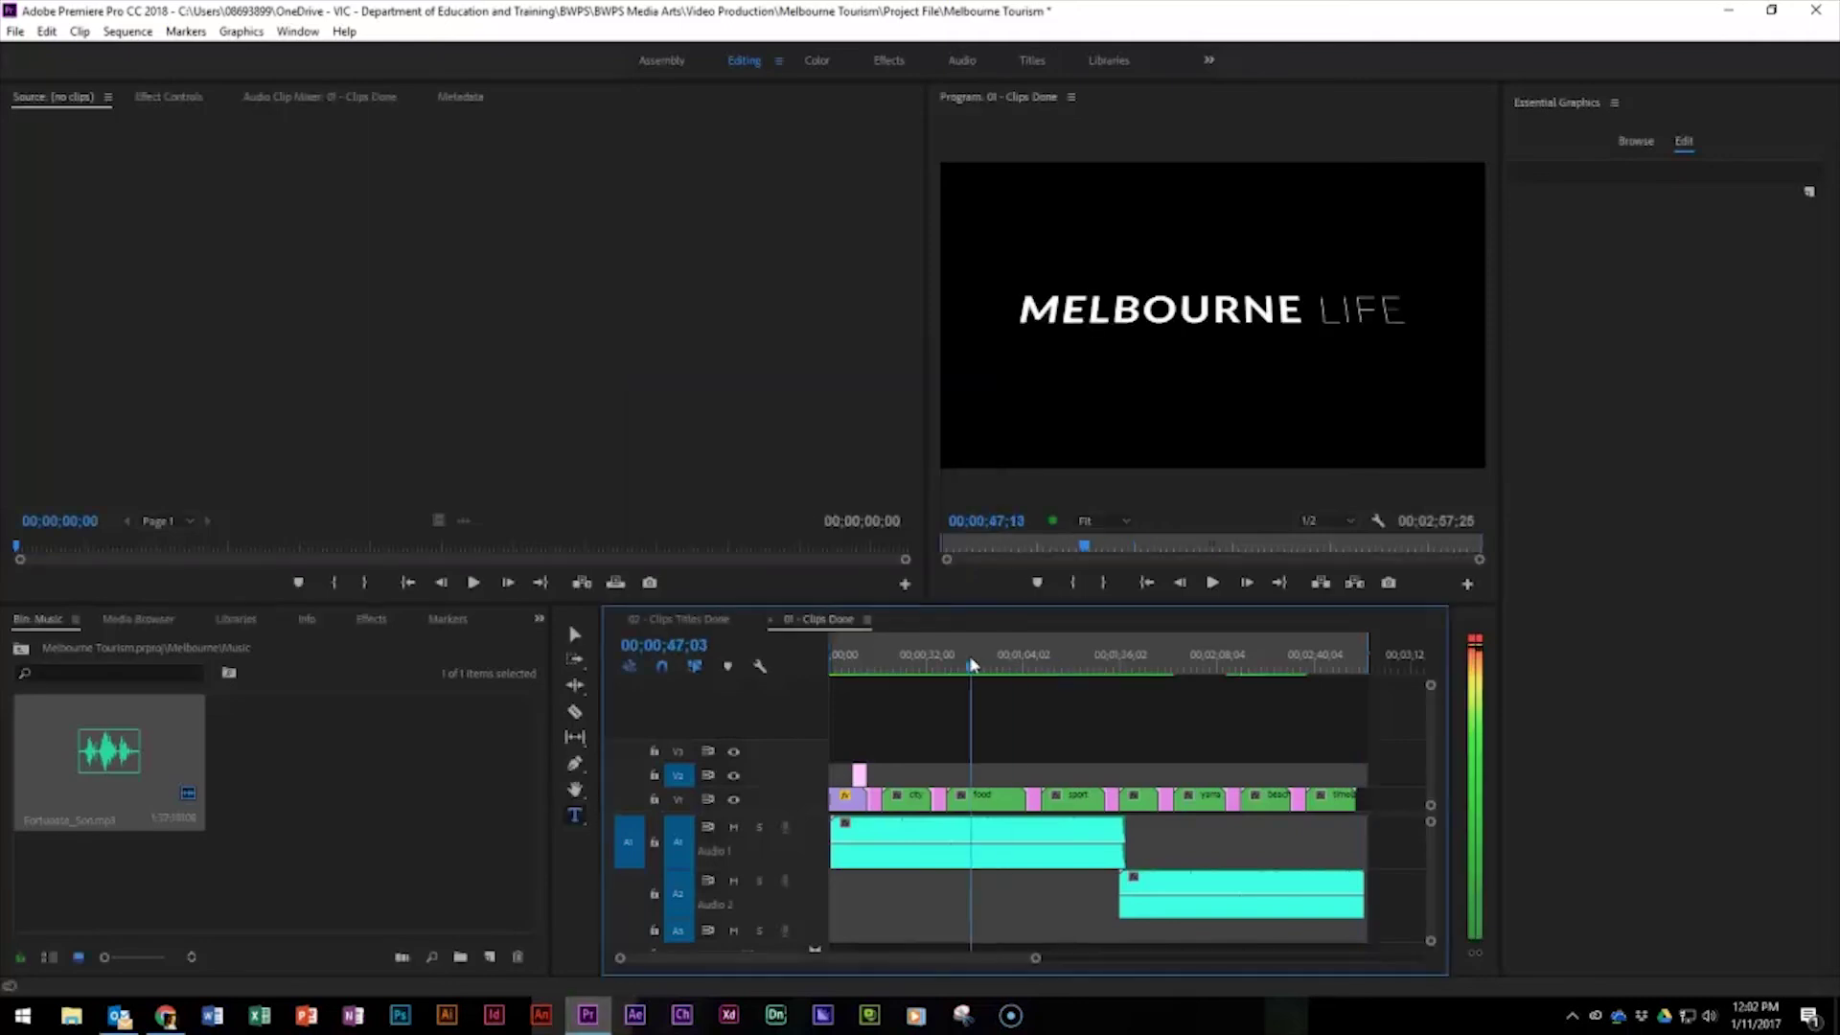
# Step: Once rendering finishes, scrub the playhead back to the start of the Clips Done sequence
pyautogui.moveTo(973, 659); pyautogui.dragTo(820, 664)
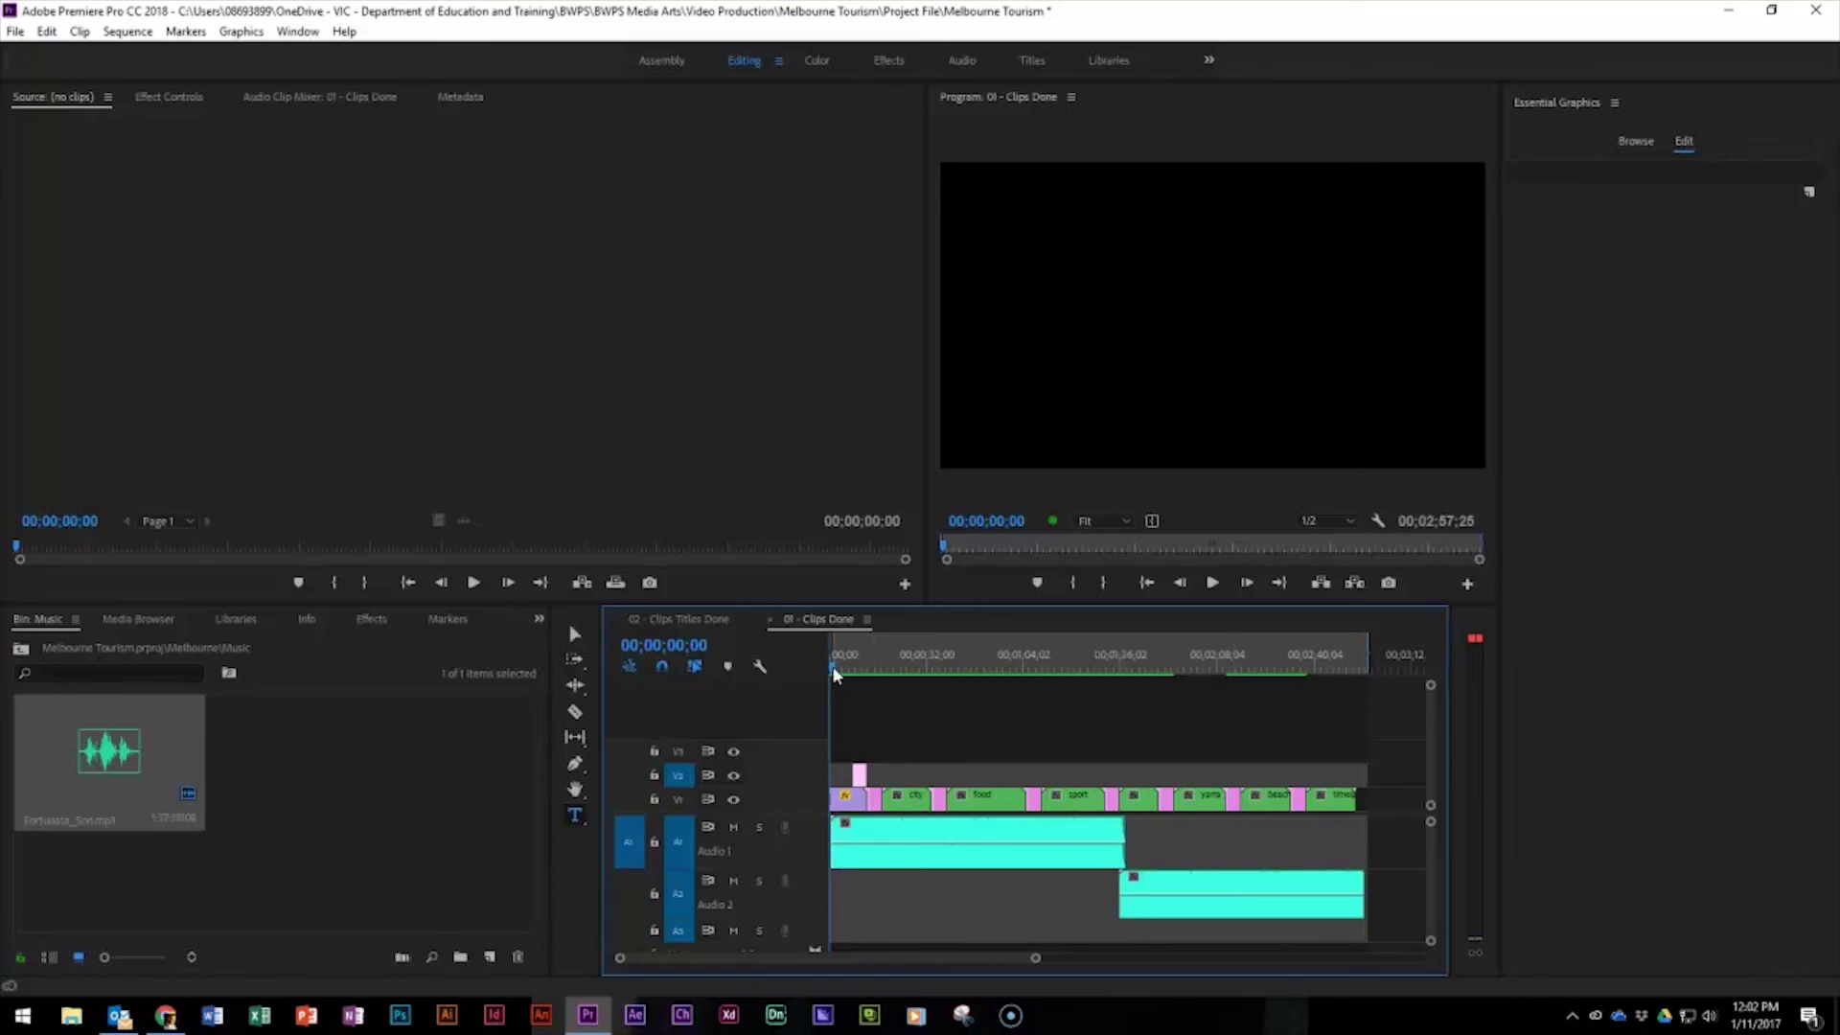
pyautogui.moveTo(836, 673)
pyautogui.mouseDown()
pyautogui.moveTo(1100, 686)
pyautogui.moveTo(1342, 732)
pyautogui.moveTo(830, 657)
pyautogui.mouseUp()
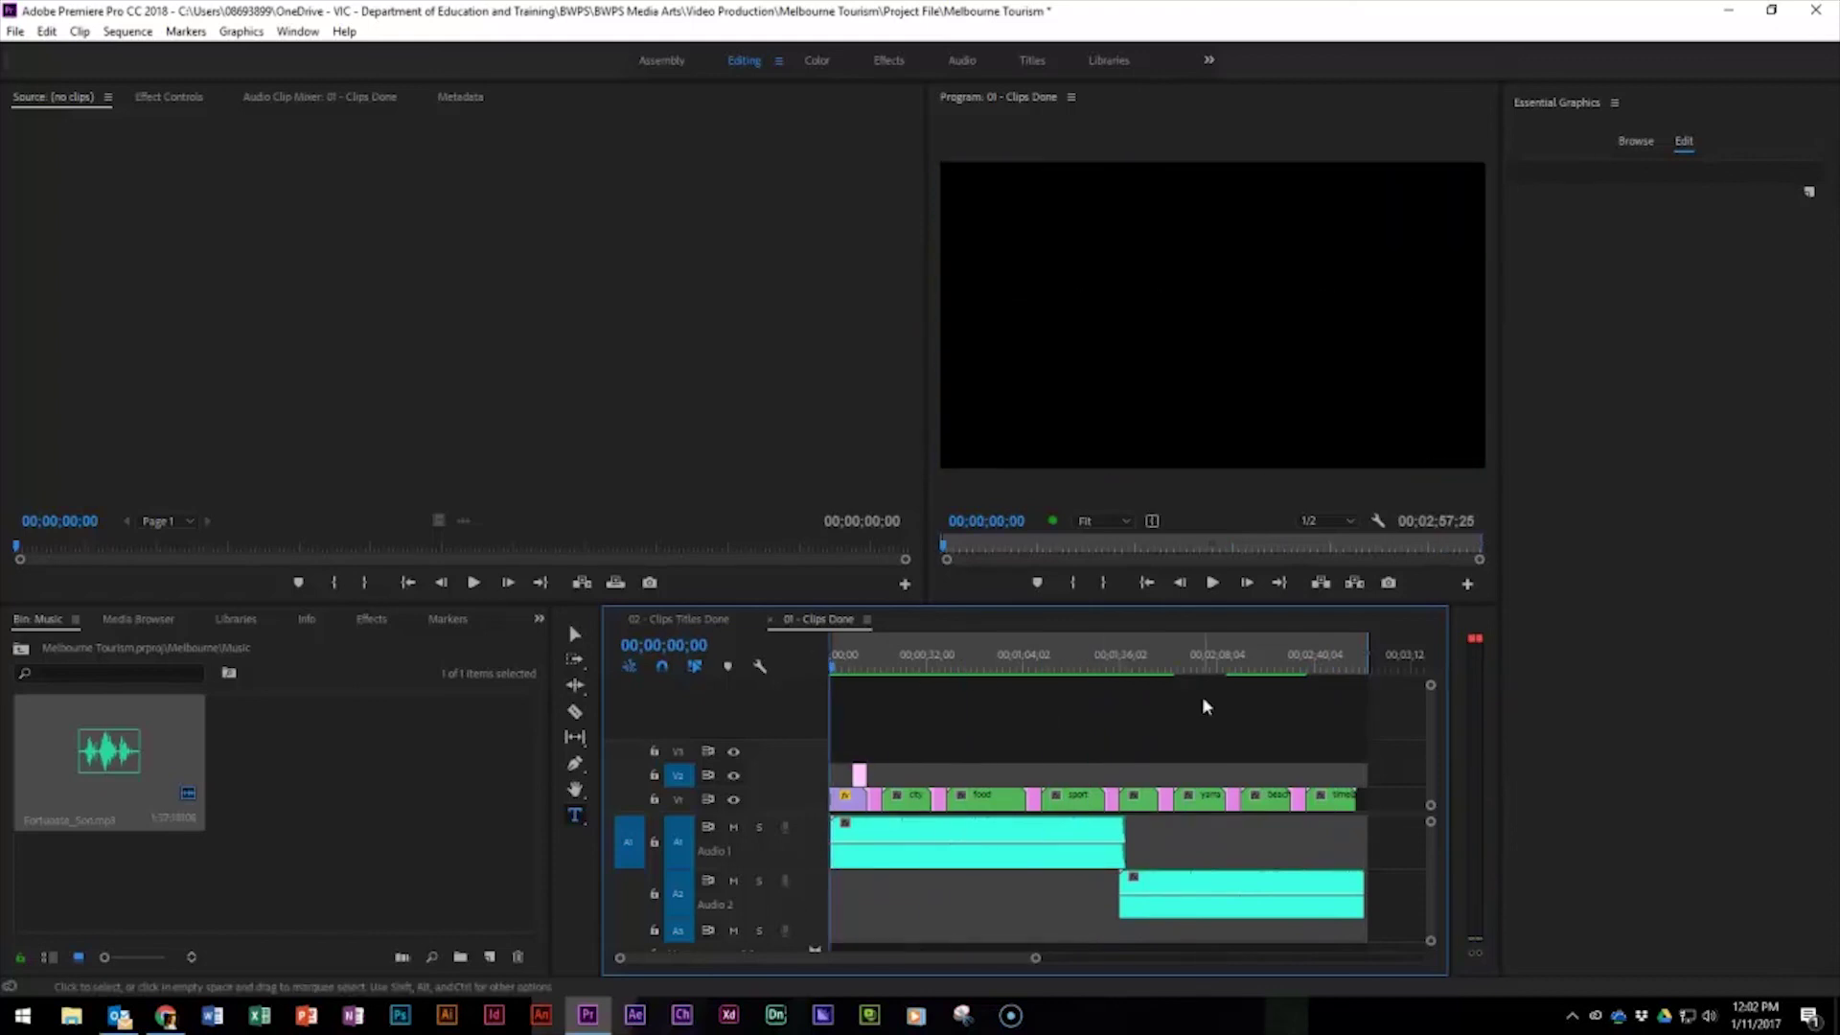